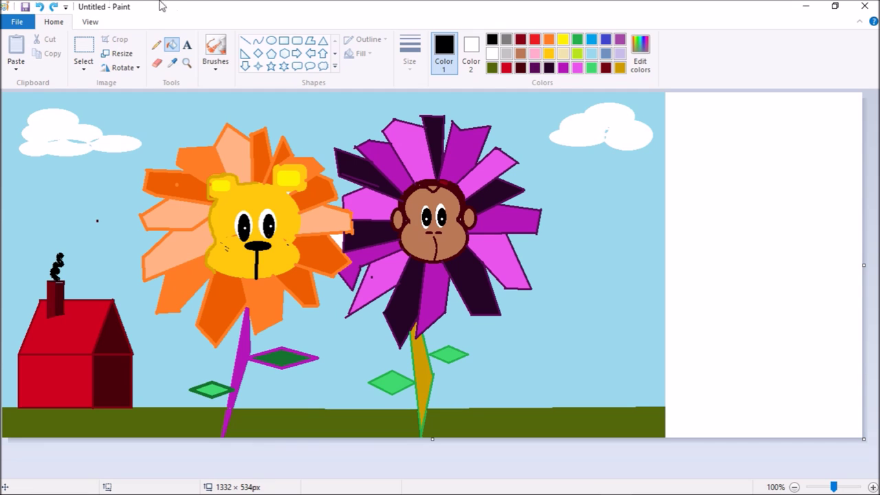
# Draw a rose-pink oval circle in the sky near the picture's right edge
pyautogui.click(811, 8)
pyautogui.click(536, 56)
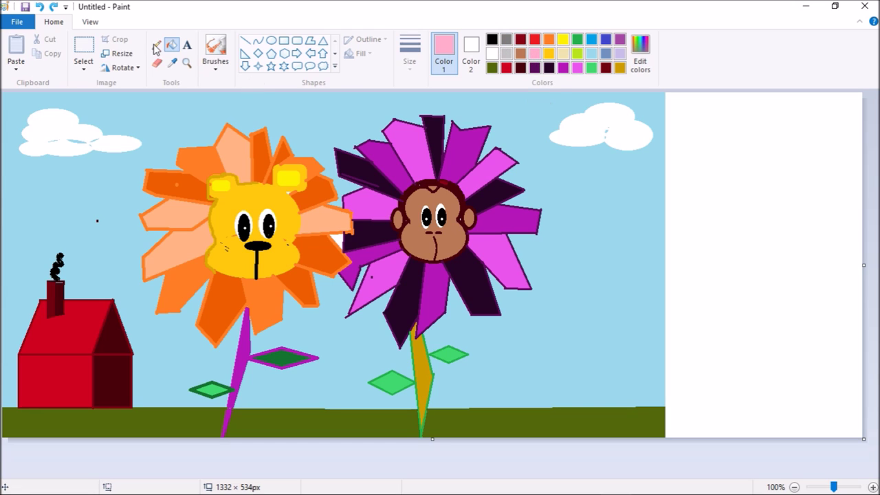
pyautogui.click(271, 40)
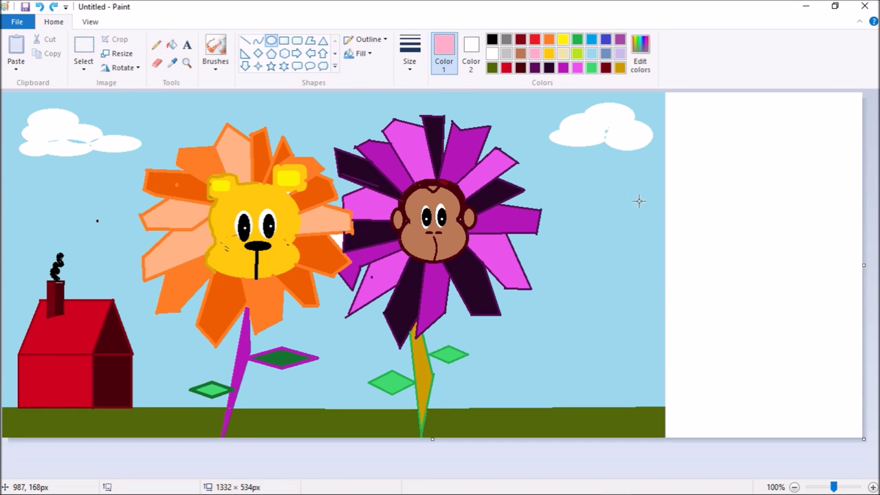
pyautogui.click(614, 194)
pyautogui.moveTo(614, 194); pyautogui.dragTo(698, 260)
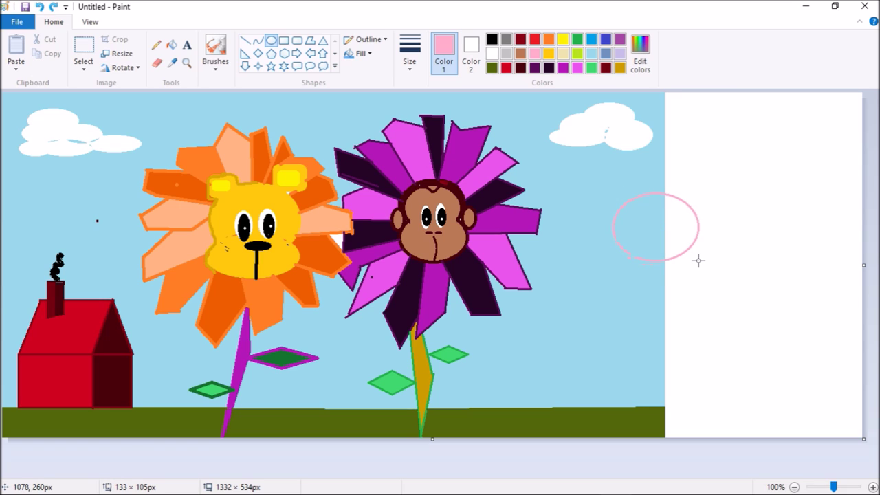
pyautogui.moveTo(699, 260); pyautogui.dragTo(699, 260)
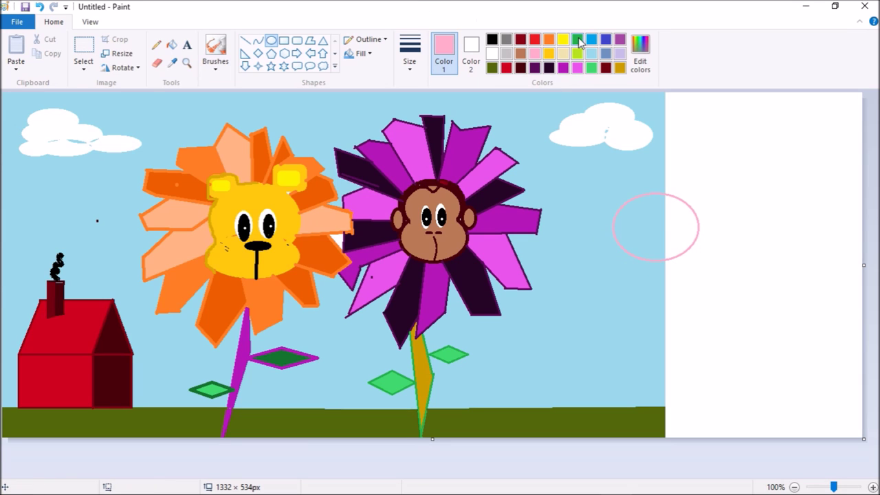
# Fill the blank right side and the circle's white half with light sky blue
pyautogui.click(594, 57)
pyautogui.click(172, 46)
pyautogui.click(713, 133)
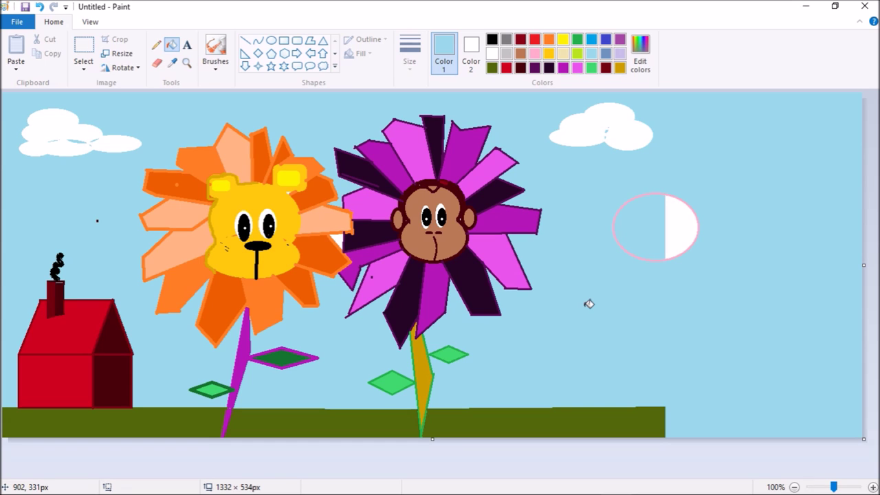
pyautogui.click(681, 225)
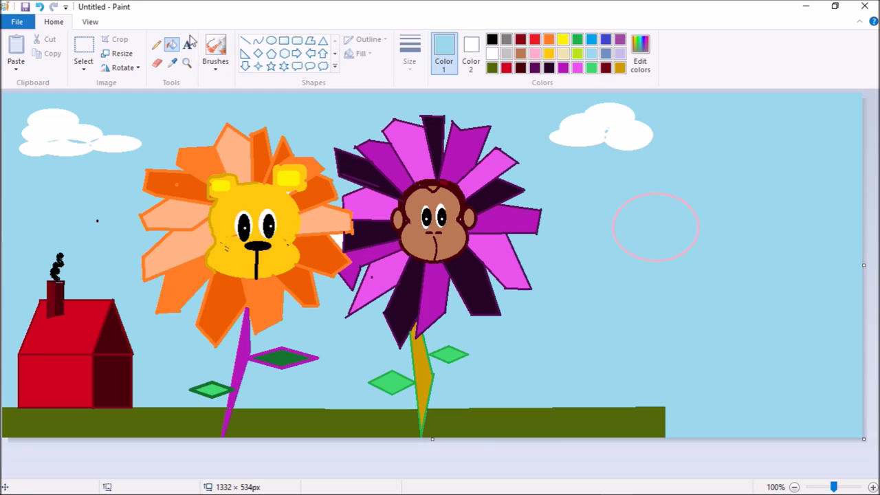
pyautogui.click(535, 54)
# Mix a hot pink, then draw and fill a snout oval on the pink circle
pyautogui.click(640, 54)
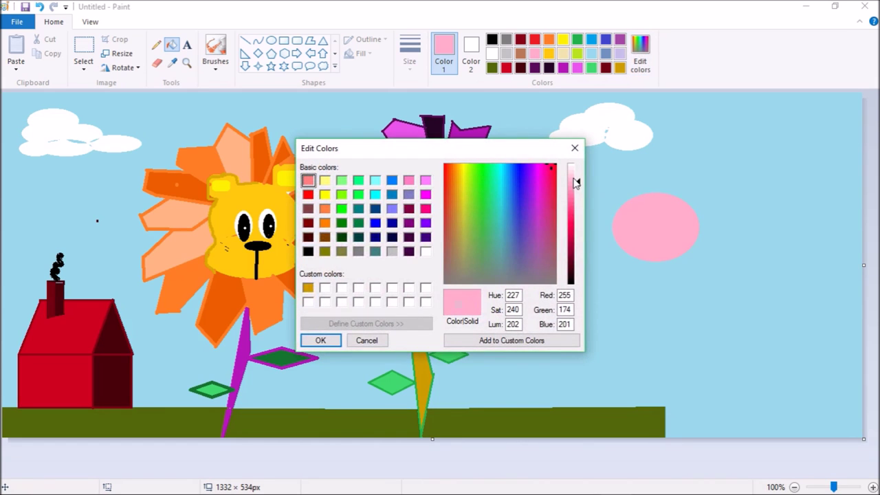
pyautogui.moveTo(578, 182); pyautogui.dragTo(579, 219)
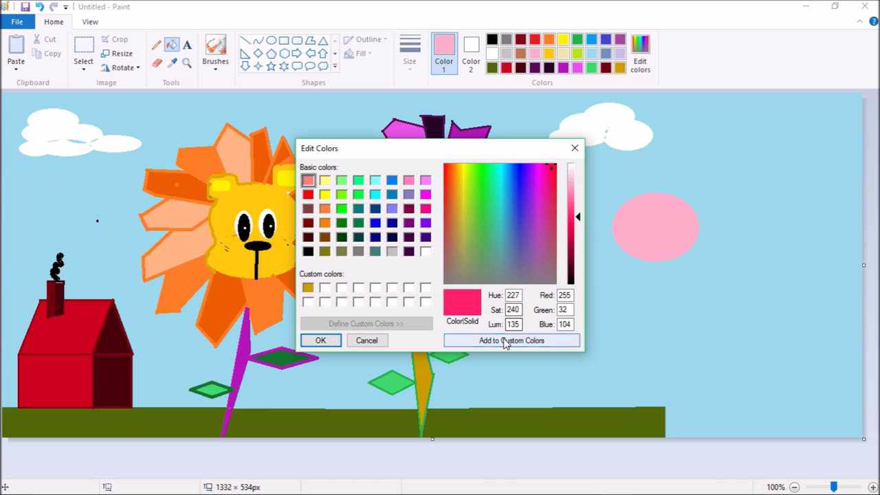
pyautogui.click(321, 340)
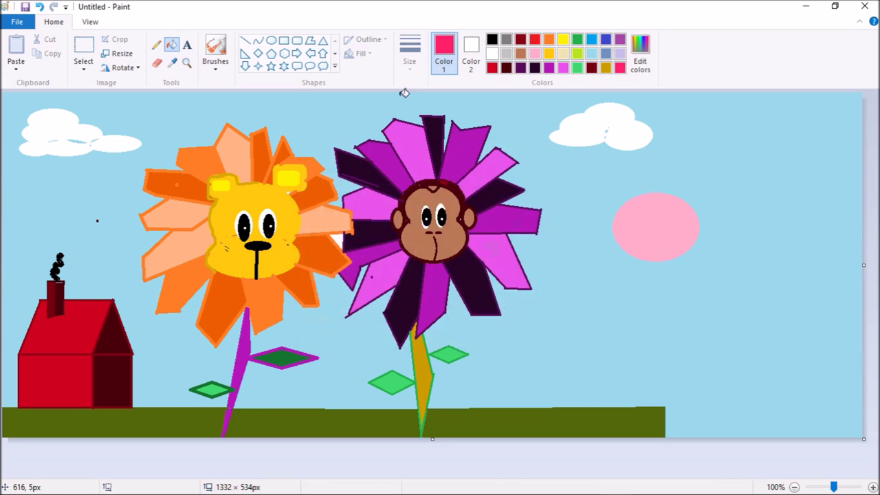
pyautogui.click(271, 40)
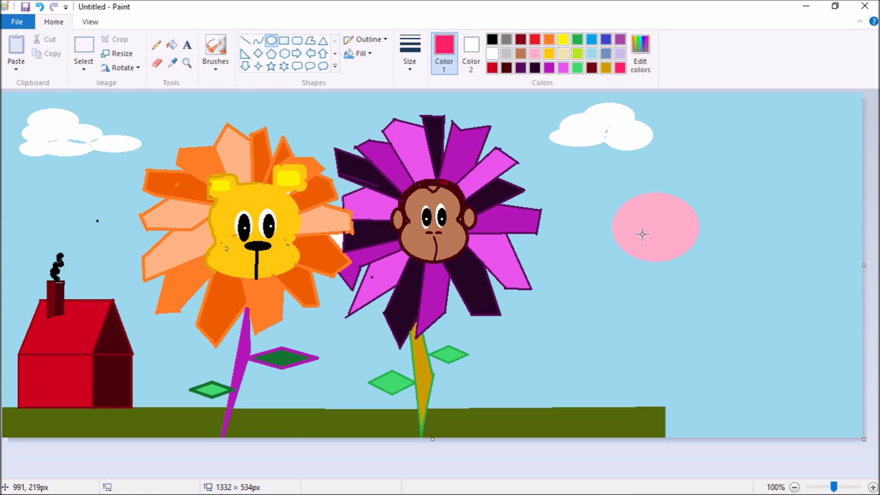
pyautogui.moveTo(643, 234)
pyautogui.mouseDown()
pyautogui.moveTo(678, 243)
pyautogui.moveTo(678, 253)
pyautogui.mouseUp()
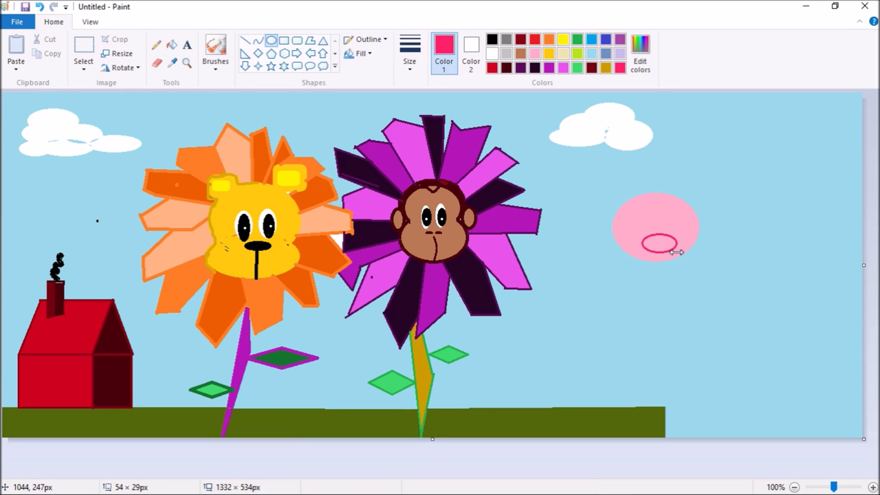
pyautogui.click(170, 50)
pyautogui.click(658, 242)
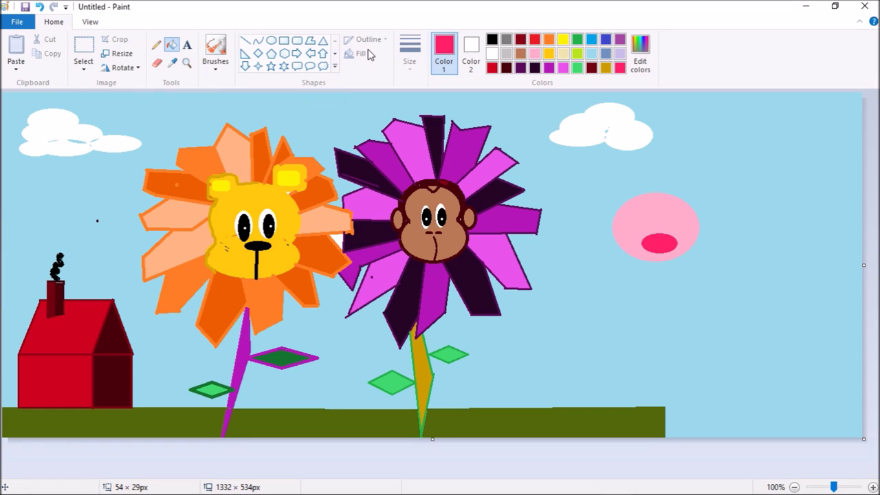
# Draw ear ovals at the circle's top left and right and fill both hot pink
pyautogui.click(273, 41)
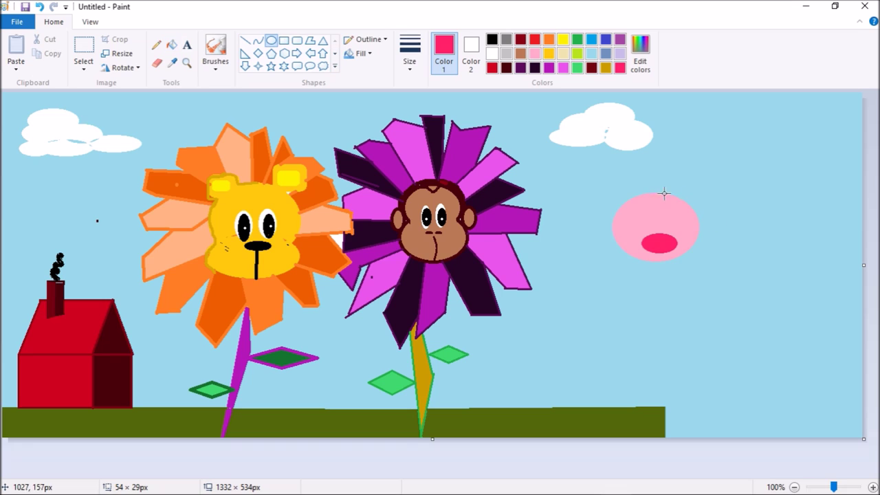
pyautogui.moveTo(675, 195)
pyautogui.mouseDown()
pyautogui.moveTo(706, 208)
pyautogui.moveTo(698, 205)
pyautogui.mouseUp()
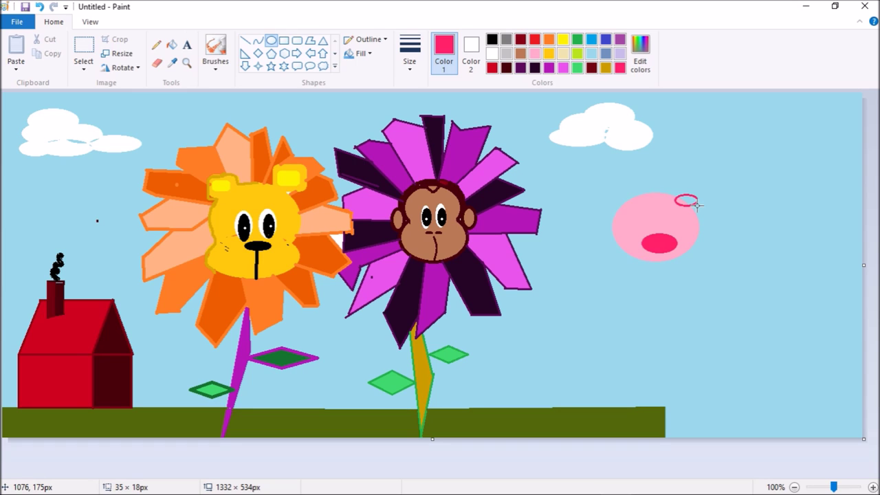
pyautogui.moveTo(696, 205); pyautogui.dragTo(697, 205)
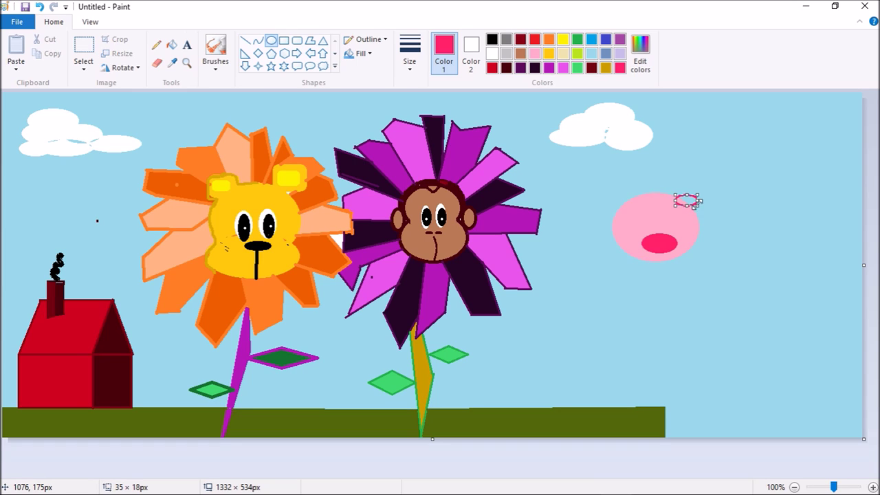
pyautogui.click(628, 165)
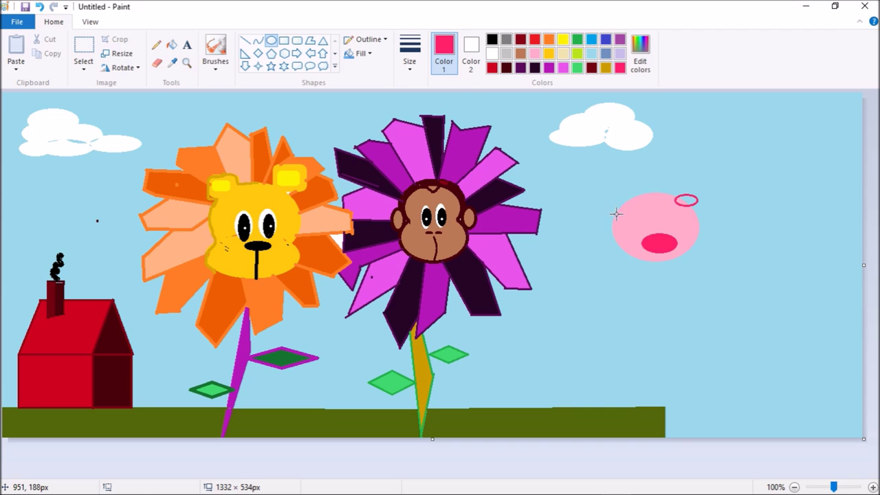
pyautogui.moveTo(616, 215); pyautogui.dragTo(630, 195)
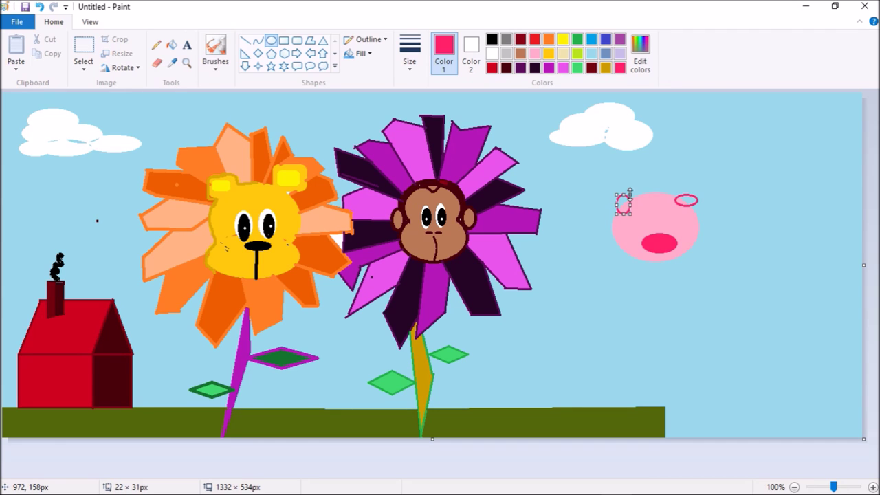
pyautogui.click(583, 191)
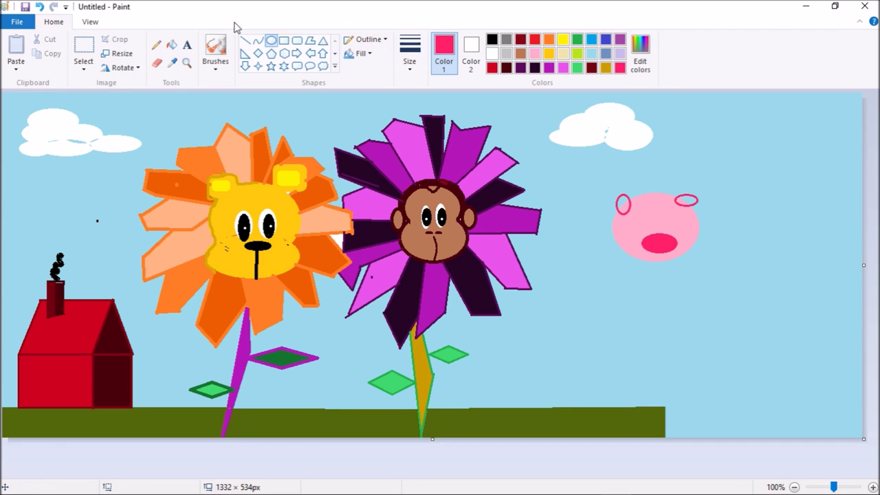
pyautogui.click(172, 45)
pyautogui.click(625, 206)
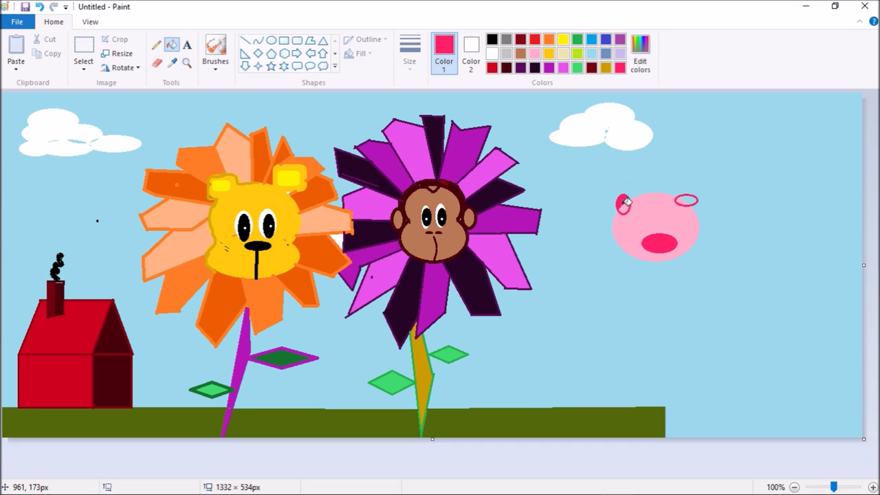
pyautogui.click(687, 200)
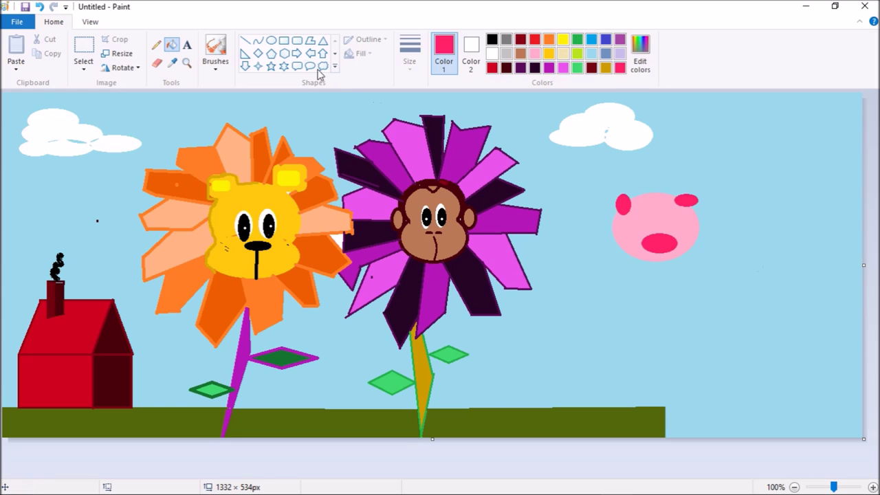
# Draw two small black-filled nostrils on the pig's snout
pyautogui.click(272, 41)
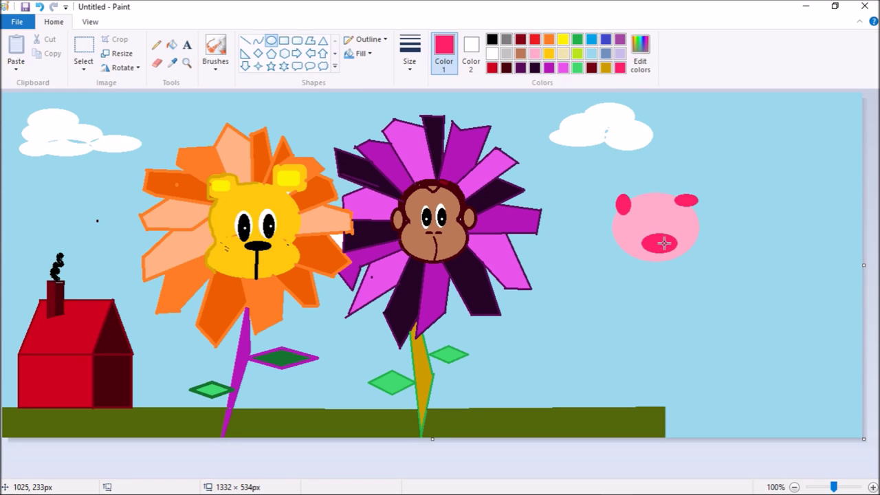
pyautogui.click(492, 40)
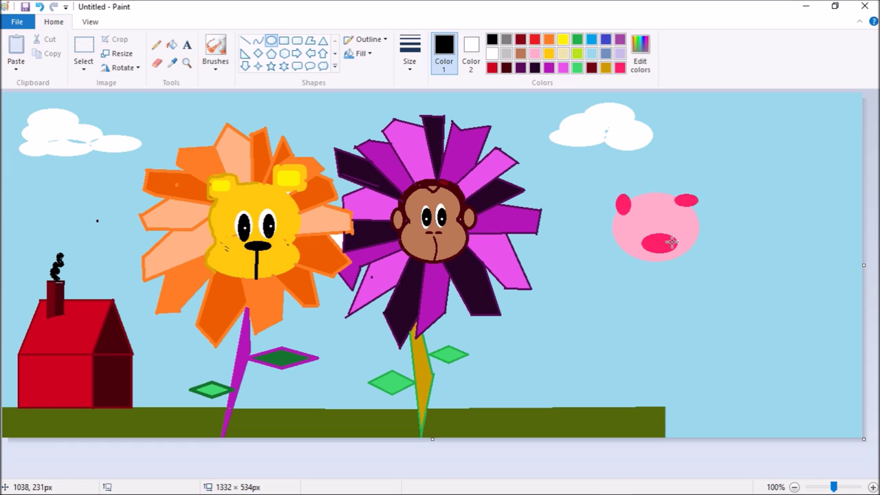
pyautogui.moveTo(660, 242); pyautogui.dragTo(667, 246)
pyautogui.moveTo(652, 240); pyautogui.dragTo(657, 244)
pyautogui.click(611, 266)
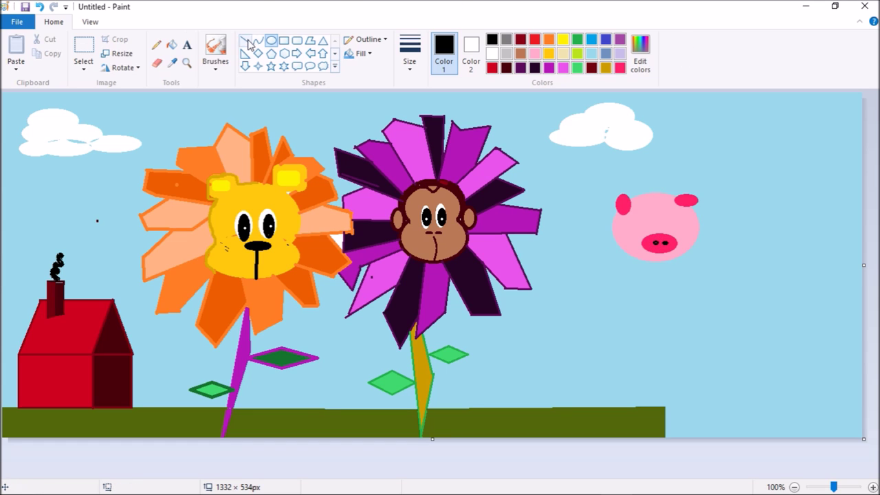
pyautogui.click(172, 48)
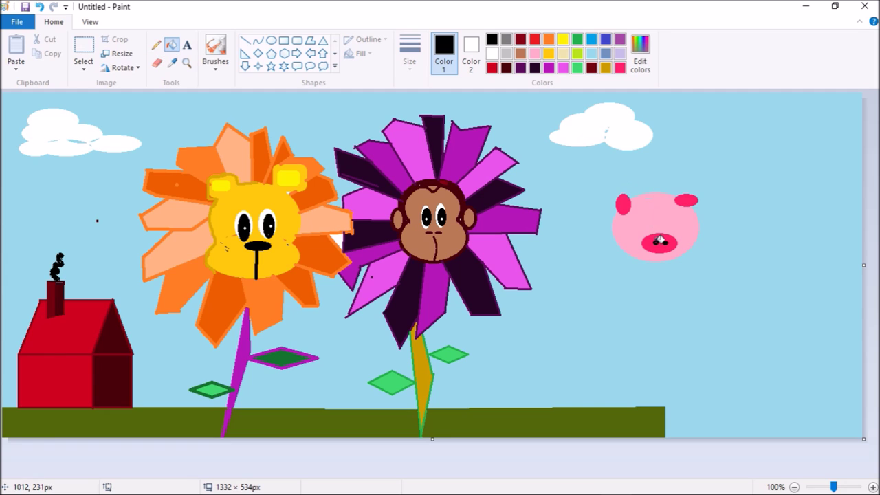
pyautogui.click(660, 242)
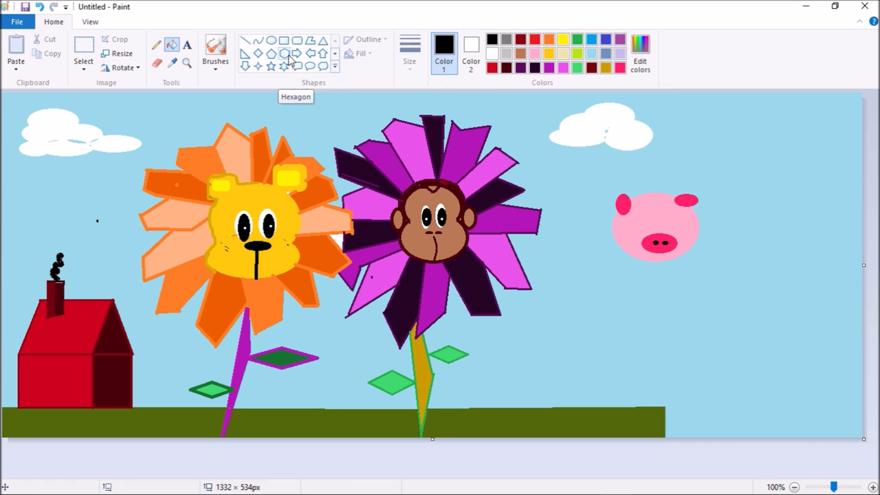
# Draw two small eye ovals on the pig's face and fill them black
pyautogui.click(271, 41)
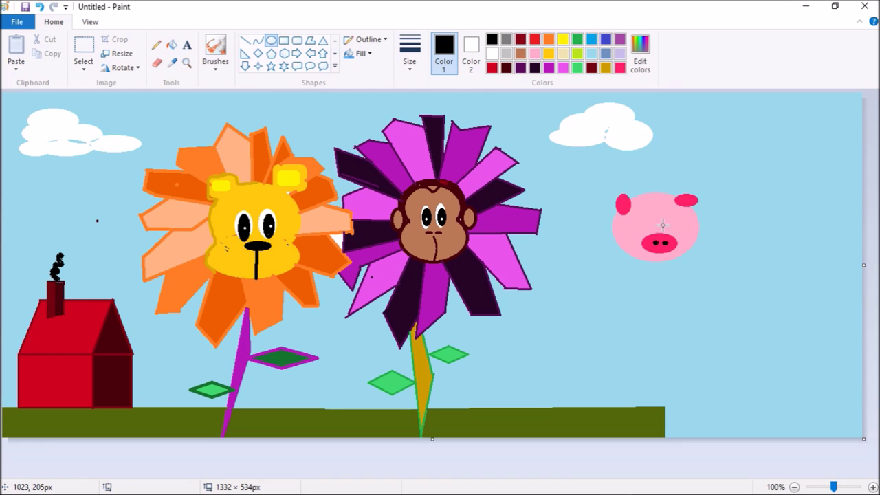
pyautogui.moveTo(671, 225); pyautogui.dragTo(682, 234)
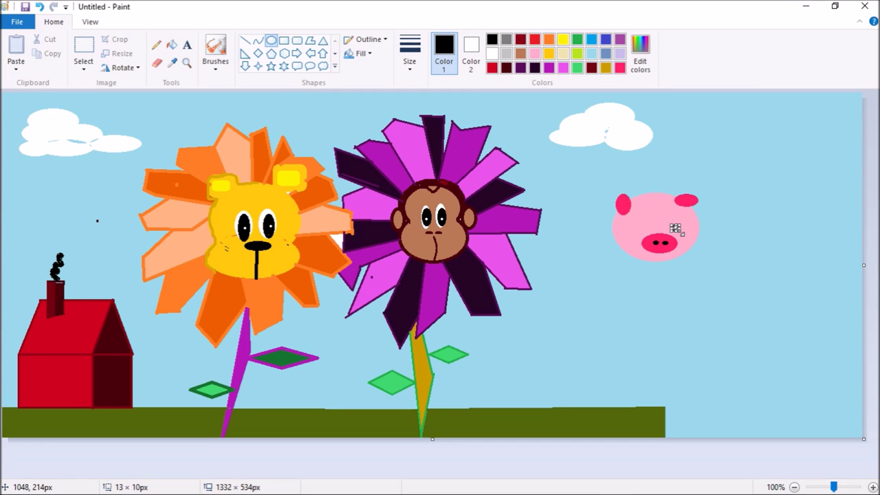
pyautogui.moveTo(635, 227); pyautogui.dragTo(647, 237)
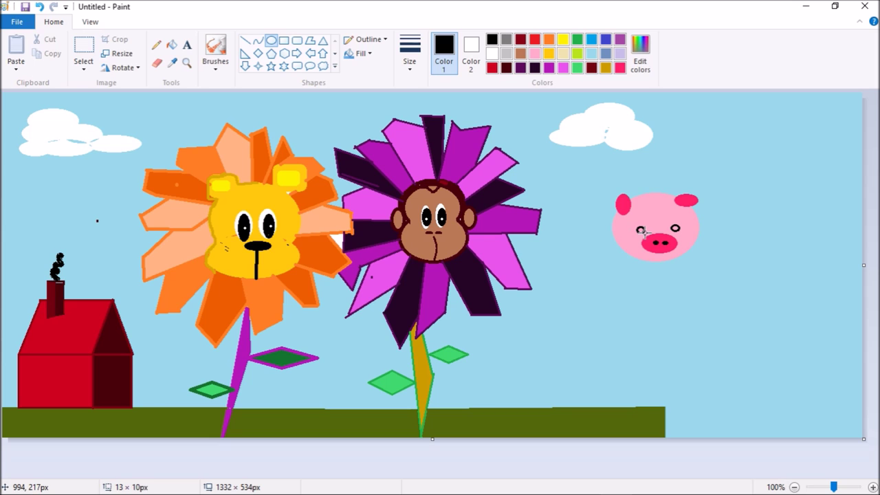
pyautogui.click(172, 45)
pyautogui.click(645, 229)
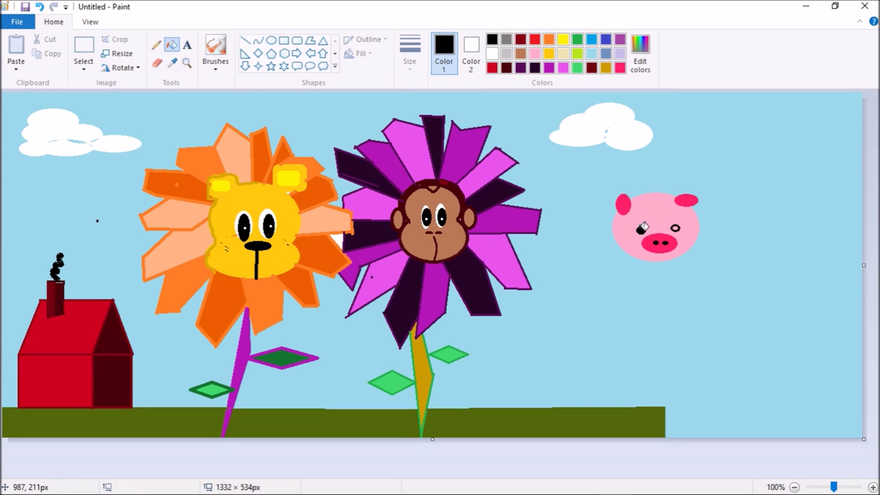
pyautogui.click(676, 228)
# Pick indigo with the Line tool and draw the first wing line up from the pig's head
pyautogui.click(271, 41)
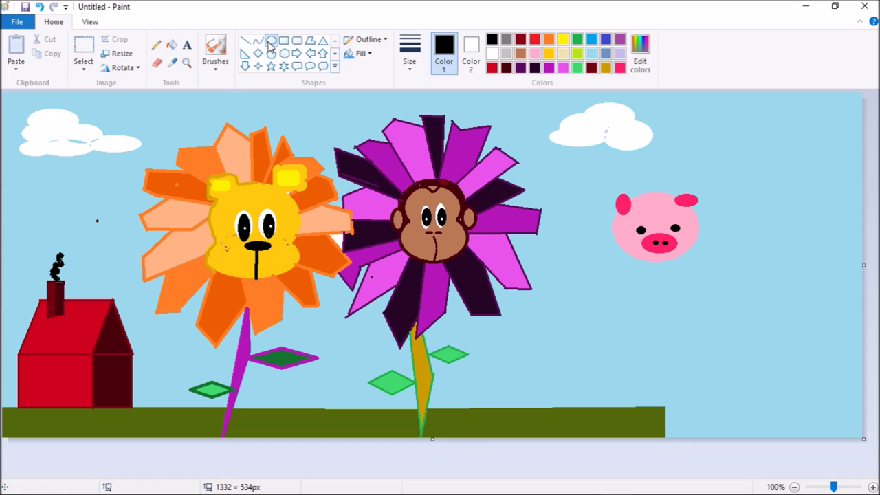
pyautogui.click(246, 41)
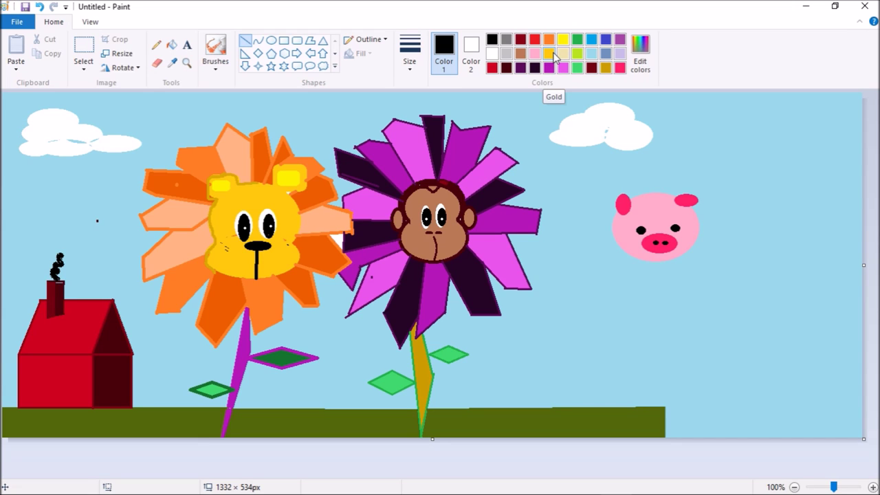
pyautogui.click(591, 41)
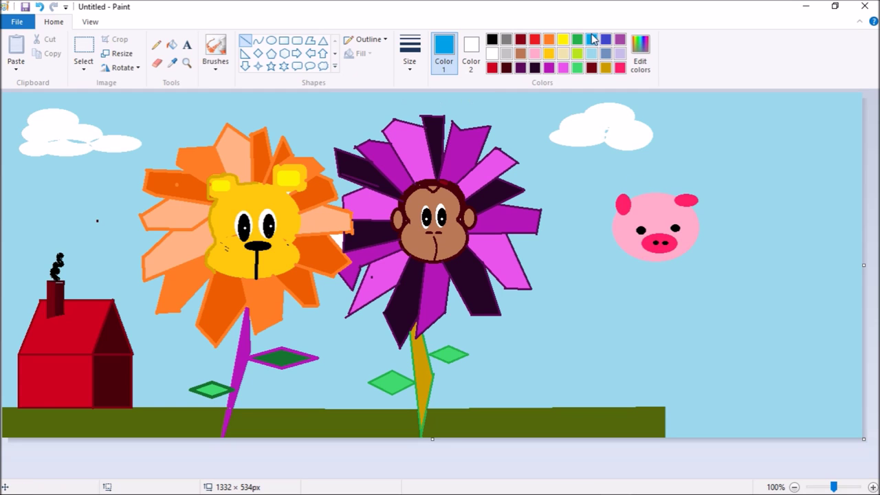
pyautogui.click(614, 44)
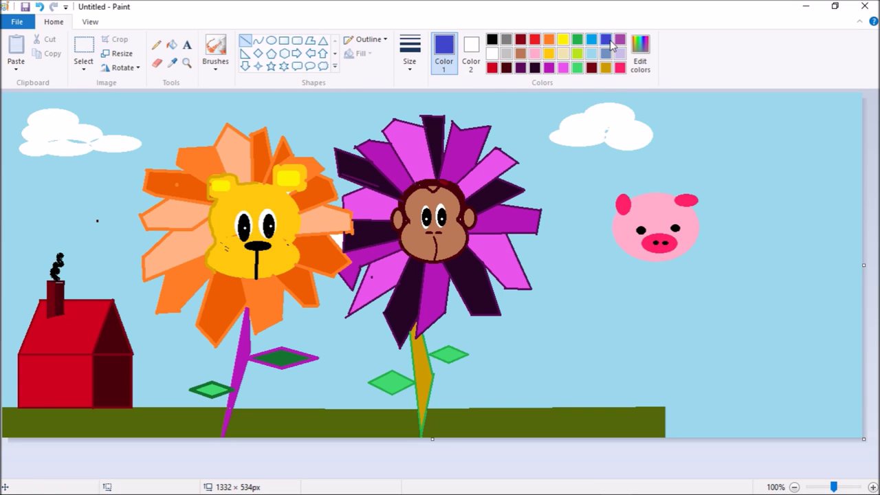
pyautogui.moveTo(649, 192); pyautogui.dragTo(675, 132)
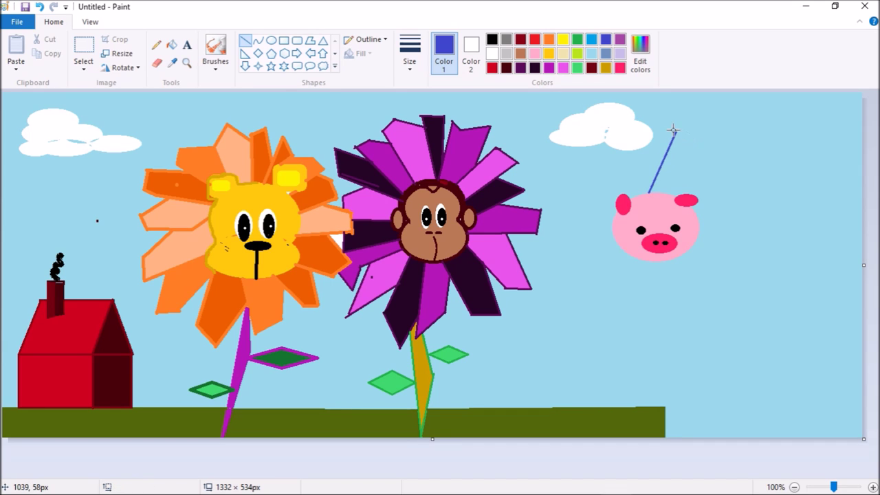
pyautogui.moveTo(674, 132); pyautogui.dragTo(698, 134)
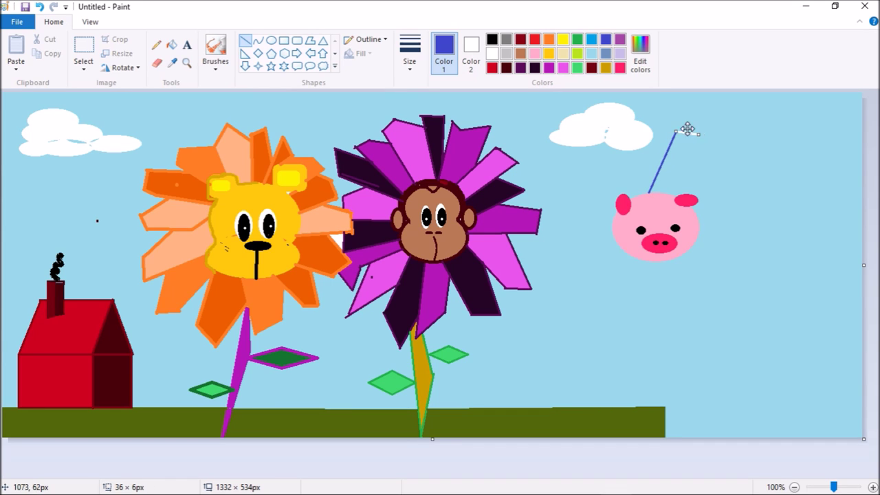
pyautogui.click(39, 7)
pyautogui.moveTo(676, 132)
pyautogui.mouseDown()
pyautogui.moveTo(709, 139)
pyautogui.moveTo(671, 194)
pyautogui.mouseUp()
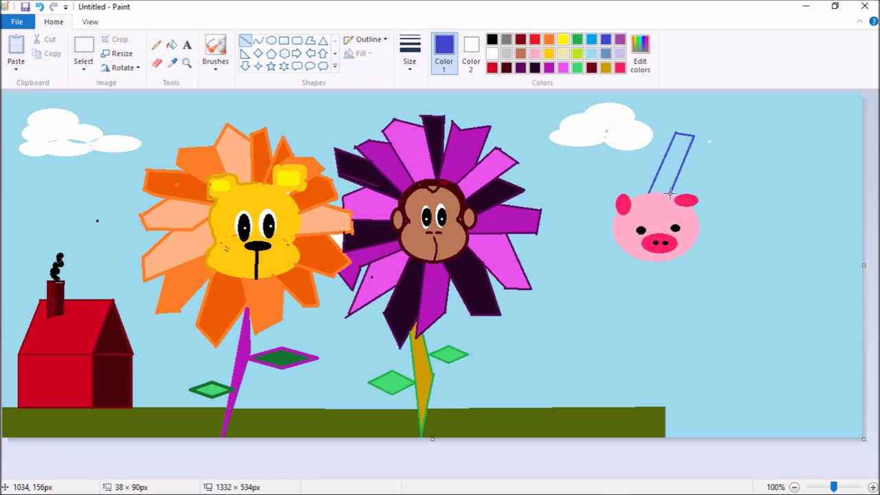
pyautogui.click(710, 163)
# Add a short top edge to the wing strip and set the secondary colour to blue
pyautogui.moveTo(687, 152); pyautogui.dragTo(715, 140)
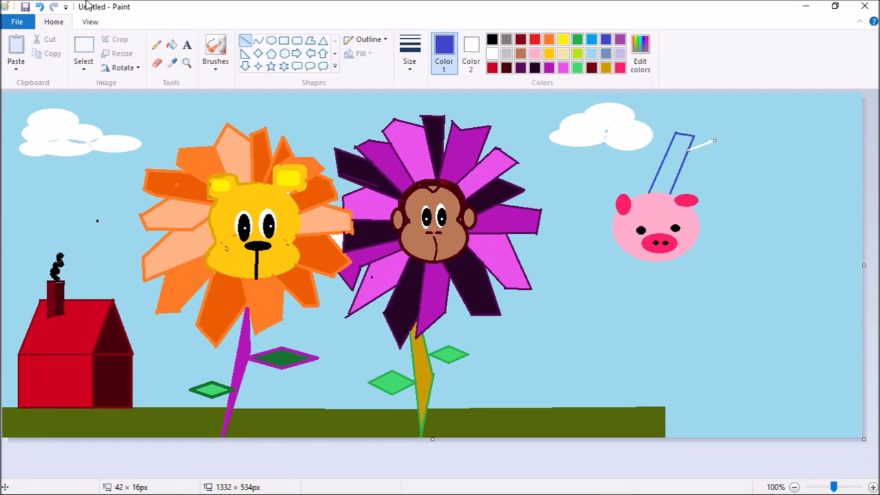
pyautogui.click(39, 6)
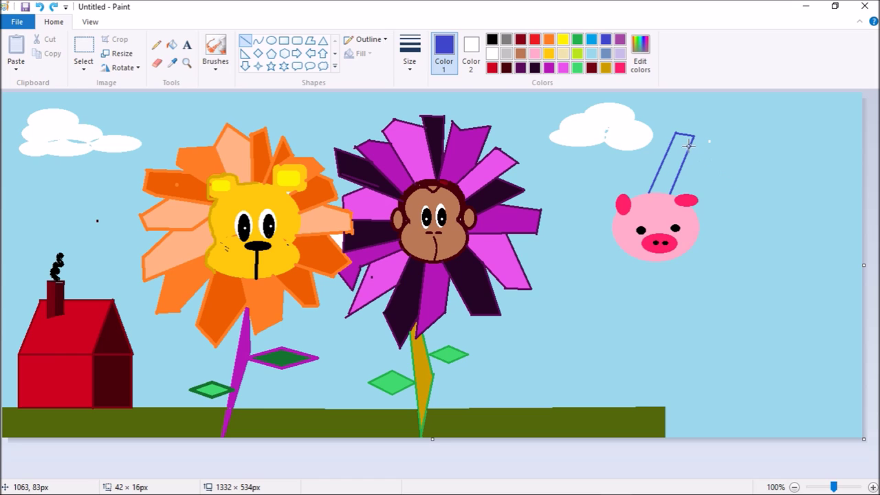
pyautogui.moveTo(690, 147); pyautogui.dragTo(709, 144)
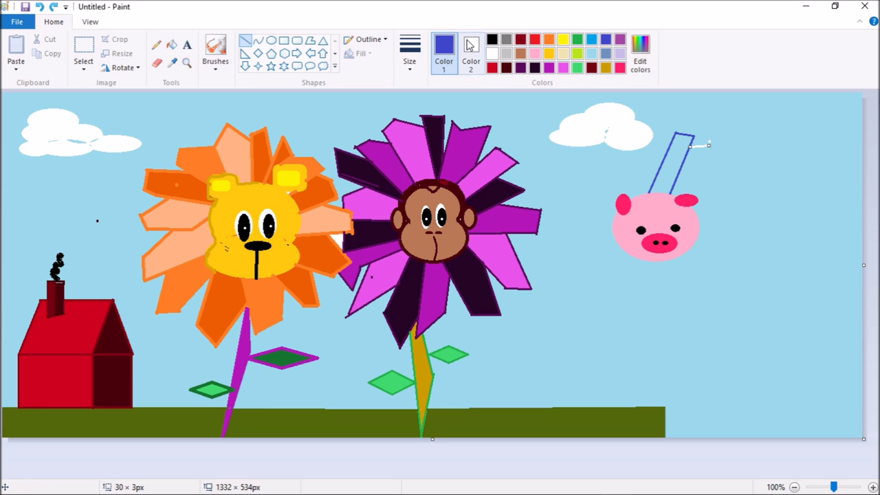
pyautogui.rightClick(507, 39)
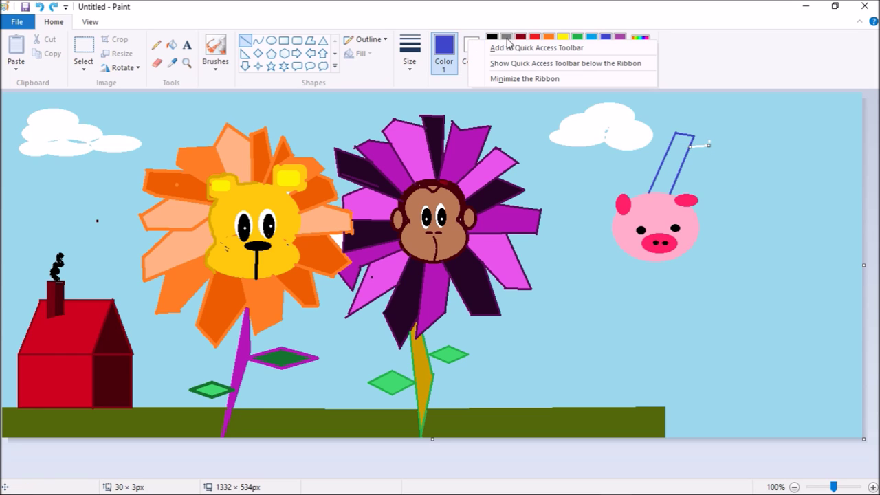
pyautogui.press('Escape')
pyautogui.rightClick(605, 42)
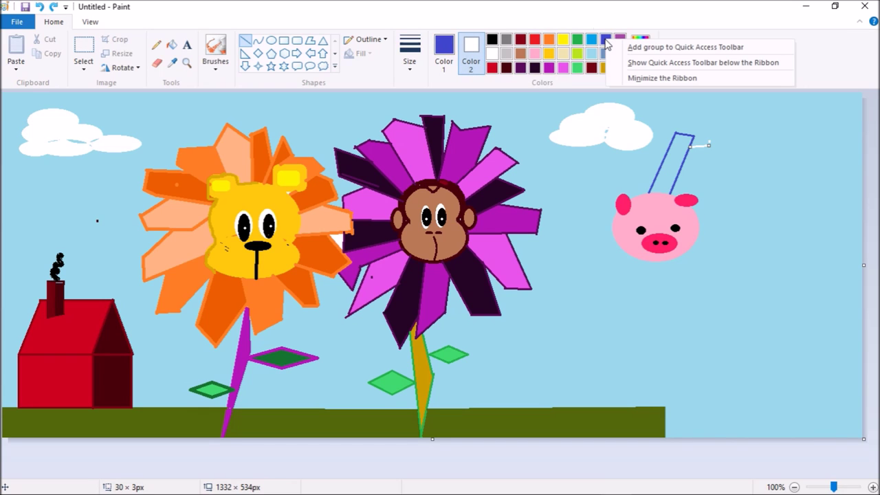
pyautogui.click(608, 44)
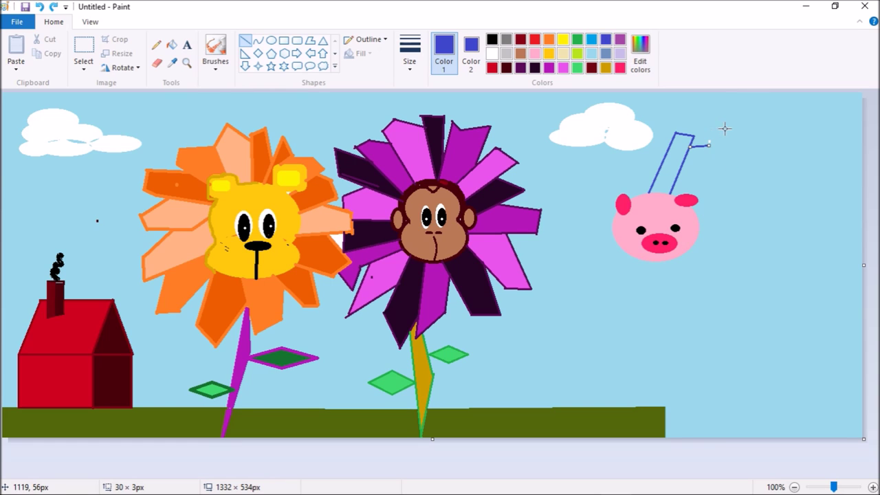
pyautogui.click(722, 129)
# Draw the wing's right-side edges angling down toward the pig's ear and head
pyautogui.moveTo(709, 144); pyautogui.dragTo(689, 197)
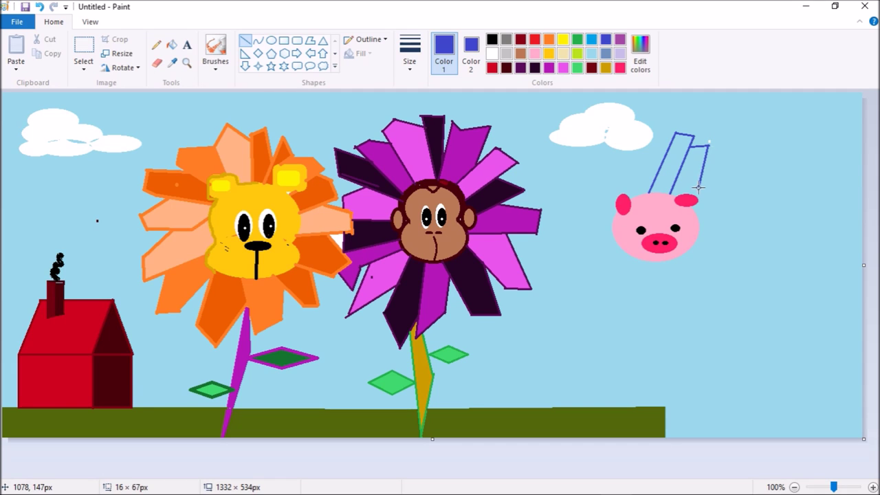
pyautogui.click(726, 181)
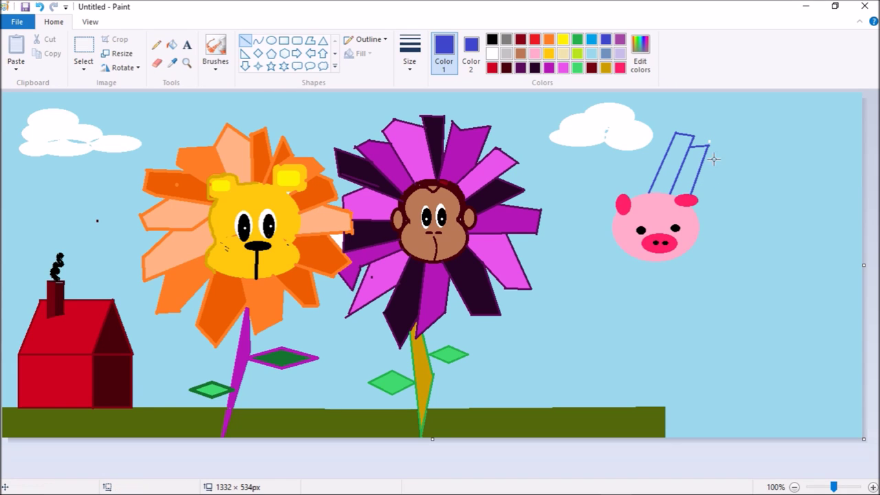
pyautogui.moveTo(705, 156)
pyautogui.mouseDown()
pyautogui.moveTo(728, 147)
pyautogui.moveTo(729, 182)
pyautogui.mouseUp()
pyautogui.click(728, 186)
pyautogui.click(727, 182)
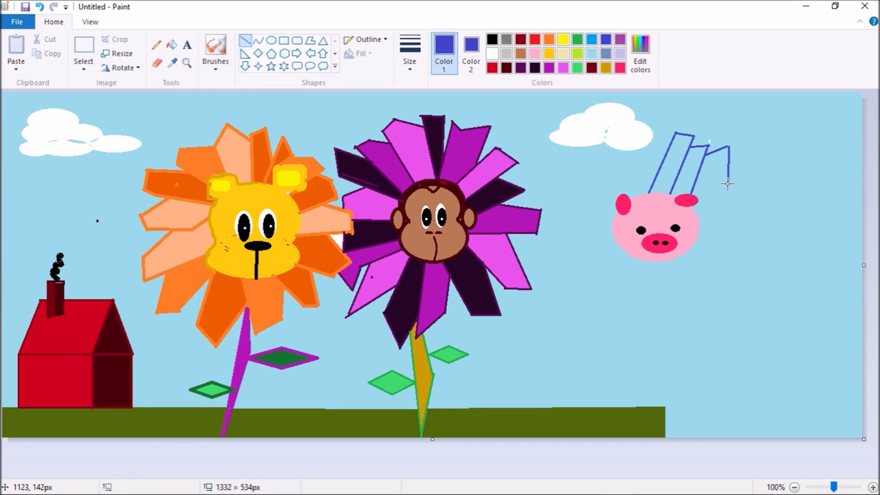
pyautogui.moveTo(729, 183); pyautogui.dragTo(696, 211)
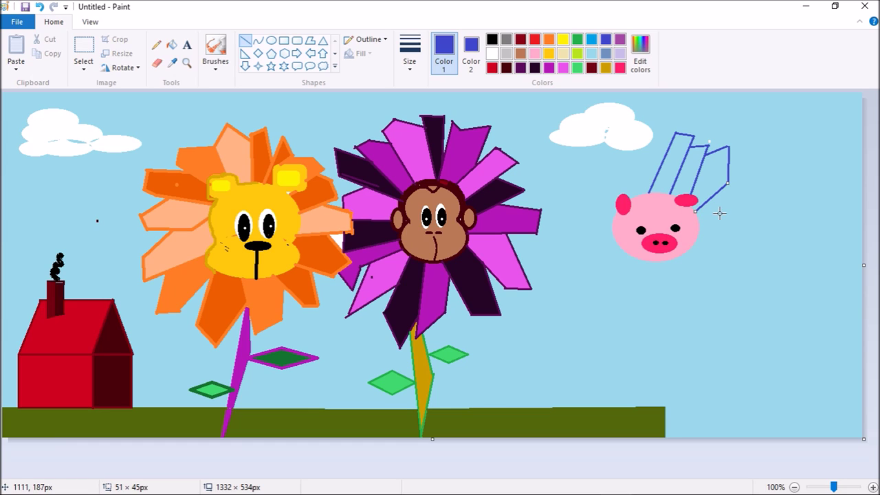
pyautogui.click(719, 213)
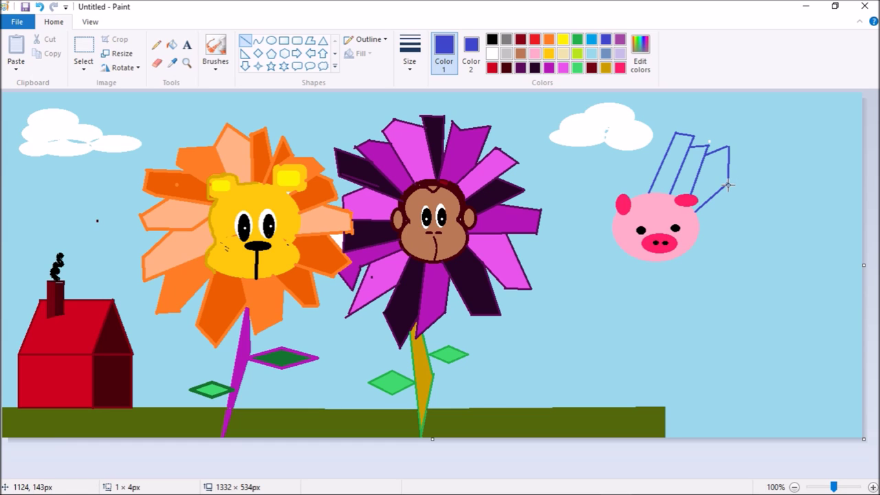
pyautogui.click(725, 209)
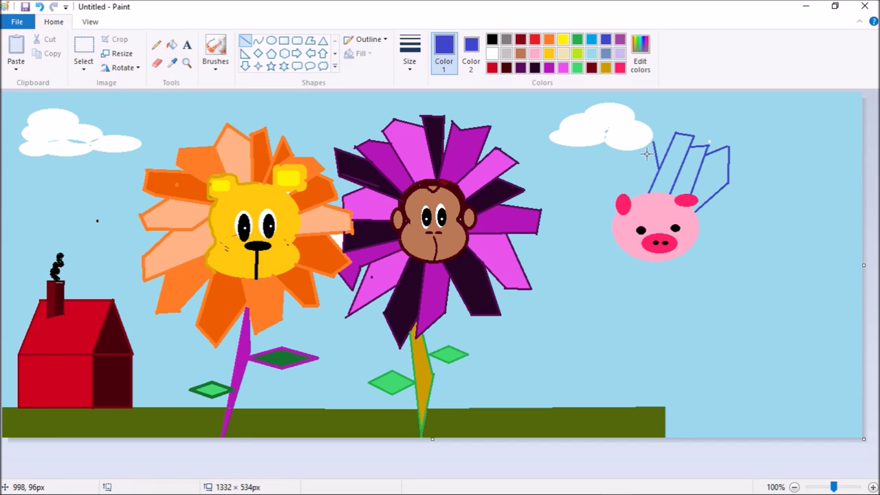
# Begin the left wing with lines near the pig's left ear
pyautogui.moveTo(652, 143); pyautogui.dragTo(631, 158)
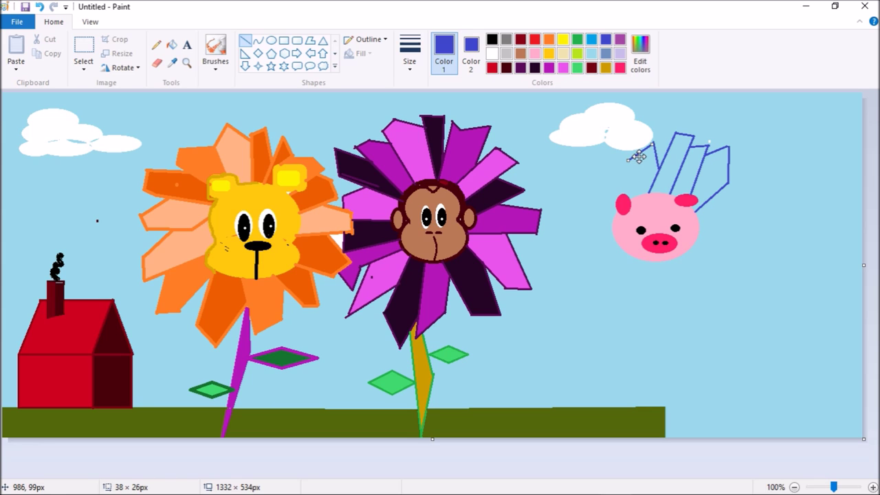
pyautogui.click(637, 159)
pyautogui.moveTo(631, 160); pyautogui.dragTo(642, 197)
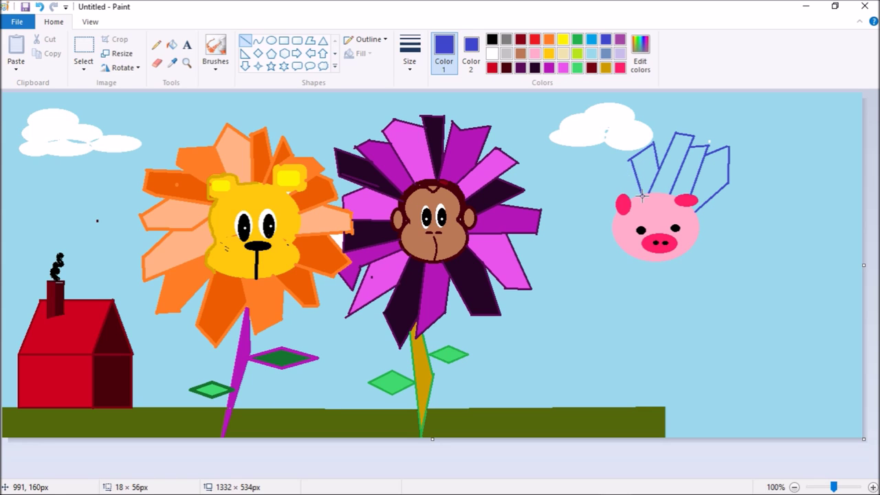
pyautogui.click(628, 190)
pyautogui.moveTo(636, 177); pyautogui.dragTo(603, 150)
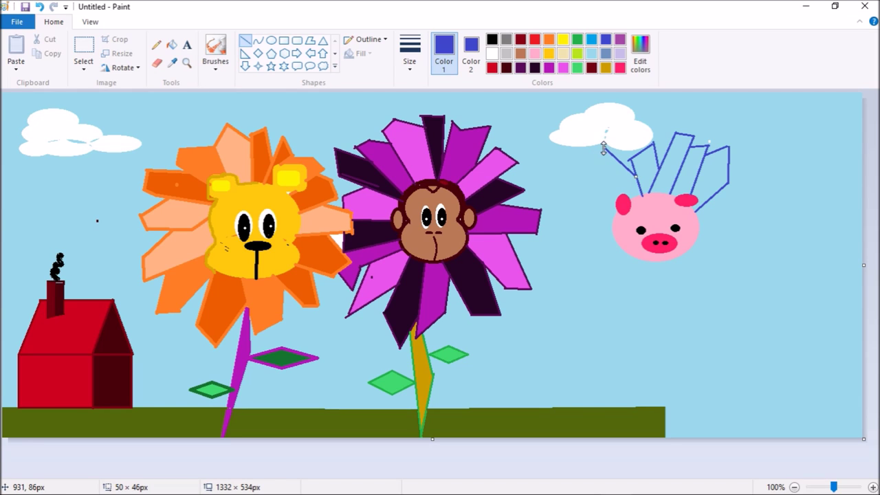
pyautogui.click(604, 150)
# Close the left wing and draw a petal edge extending right and down from the pig's ear
pyautogui.moveTo(604, 149)
pyautogui.mouseDown()
pyautogui.moveTo(594, 170)
pyautogui.moveTo(617, 197)
pyautogui.mouseUp()
pyautogui.click(600, 180)
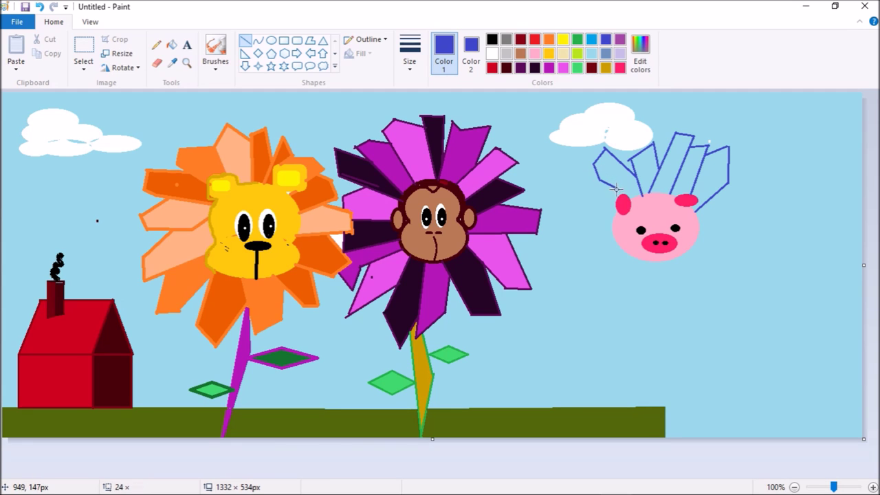
pyautogui.click(599, 203)
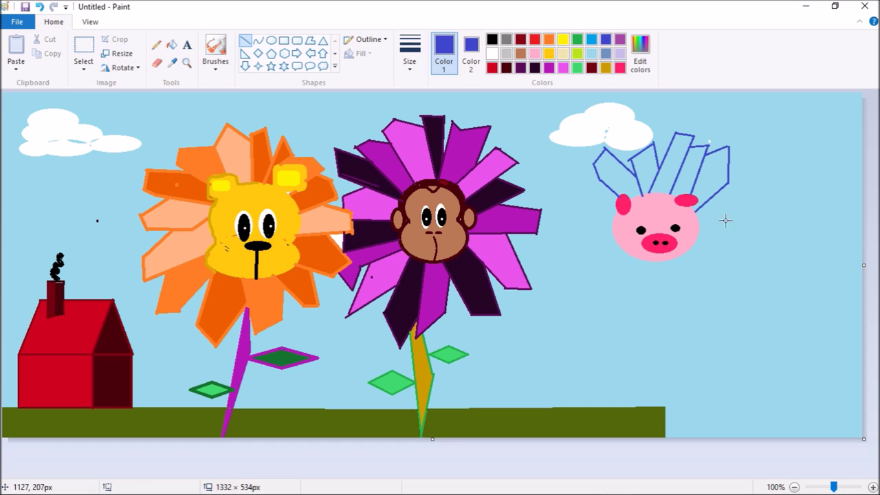
pyautogui.moveTo(702, 208); pyautogui.dragTo(734, 205)
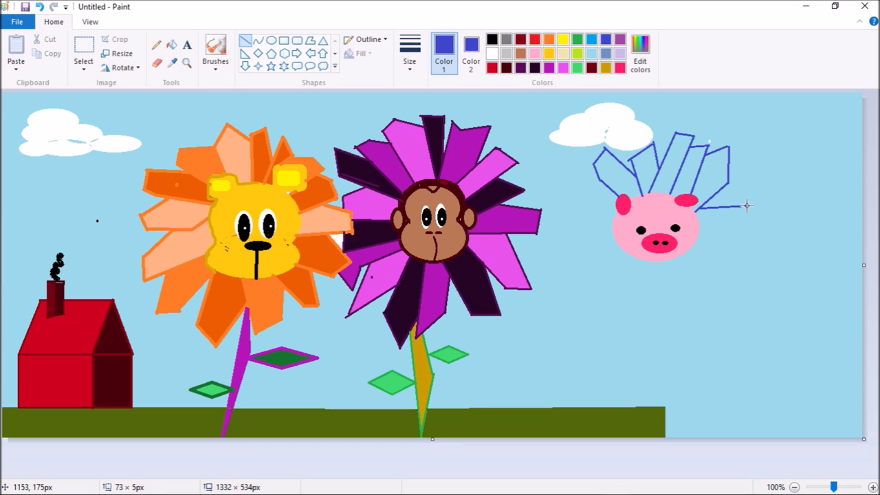
pyautogui.click(733, 222)
pyautogui.moveTo(734, 205)
pyautogui.mouseDown()
pyautogui.moveTo(749, 218)
pyautogui.moveTo(730, 241)
pyautogui.mouseUp()
pyautogui.click(742, 235)
pyautogui.click(728, 256)
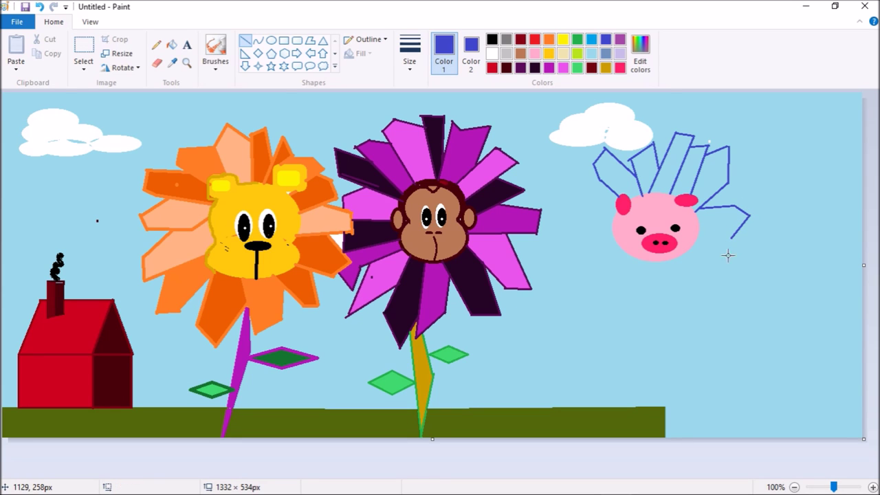
# Add blue petal lines closing a petal and running below the pig's right side
pyautogui.moveTo(696, 224); pyautogui.dragTo(734, 242)
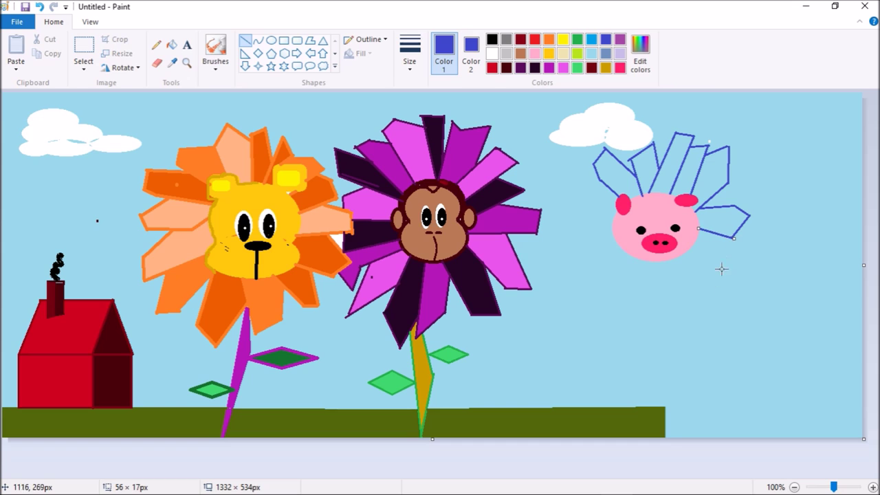
pyautogui.click(707, 289)
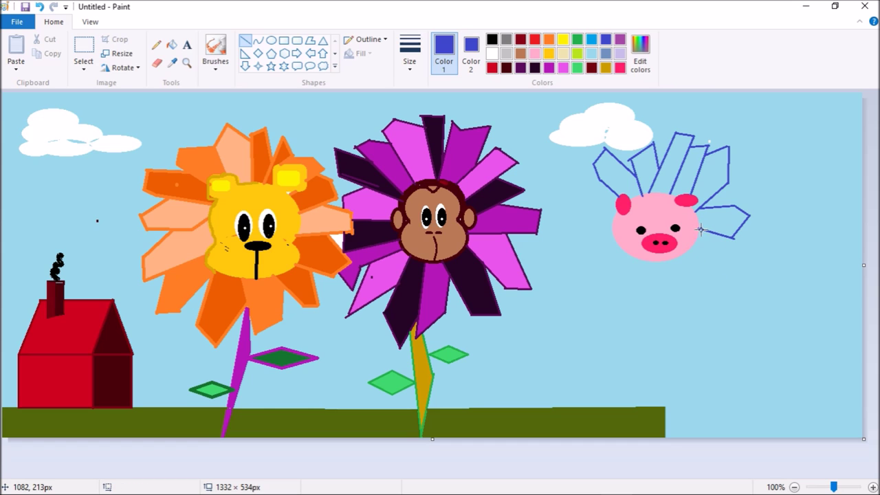
pyautogui.moveTo(724, 238); pyautogui.dragTo(740, 265)
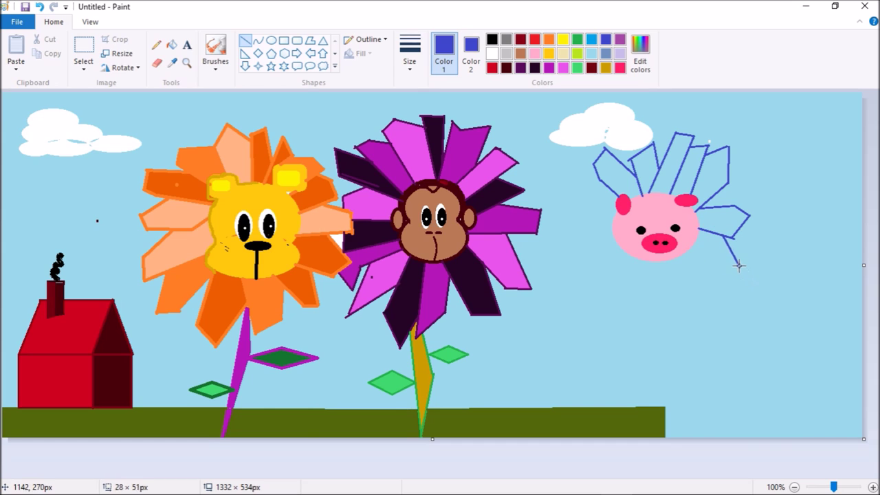
pyautogui.click(707, 265)
pyautogui.moveTo(690, 249); pyautogui.dragTo(719, 272)
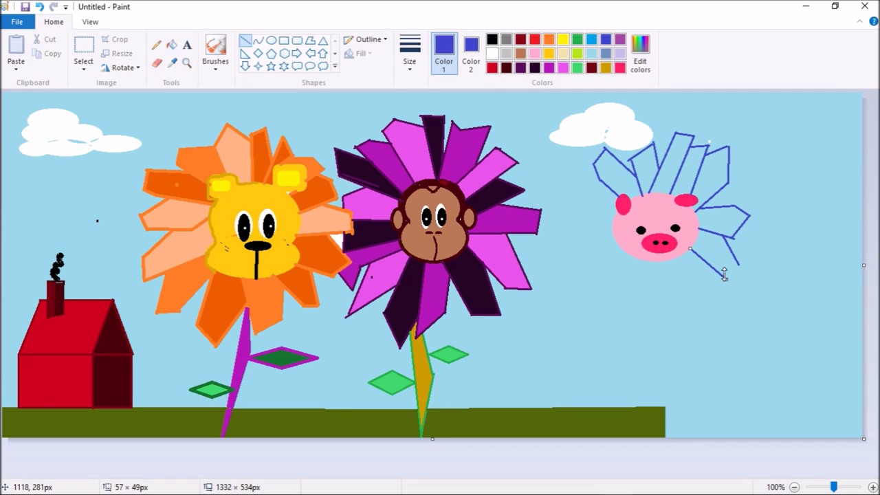
pyautogui.rightClick(730, 280)
pyautogui.press('Escape')
pyautogui.click(723, 297)
# Draw short petal tip segments at the lower right of the pig
pyautogui.moveTo(726, 278); pyautogui.dragTo(743, 282)
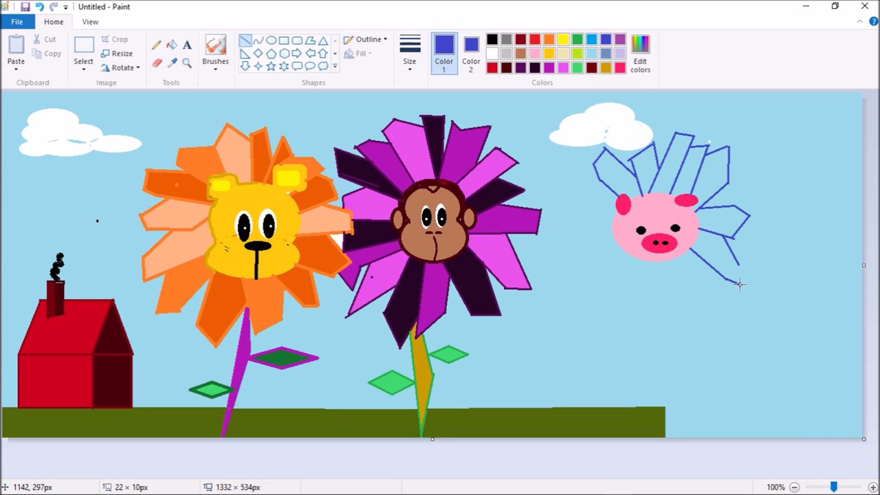
pyautogui.rightClick(746, 274)
pyautogui.press('Escape')
pyautogui.moveTo(737, 269); pyautogui.dragTo(744, 289)
pyautogui.click(752, 308)
# Draw the edges of the lower petals hanging below the pig
pyautogui.moveTo(667, 259); pyautogui.dragTo(690, 306)
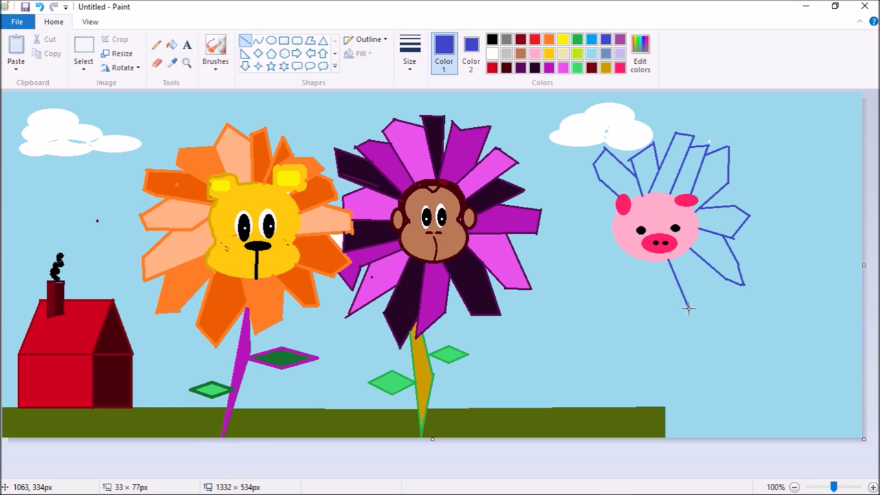
pyautogui.click(702, 295)
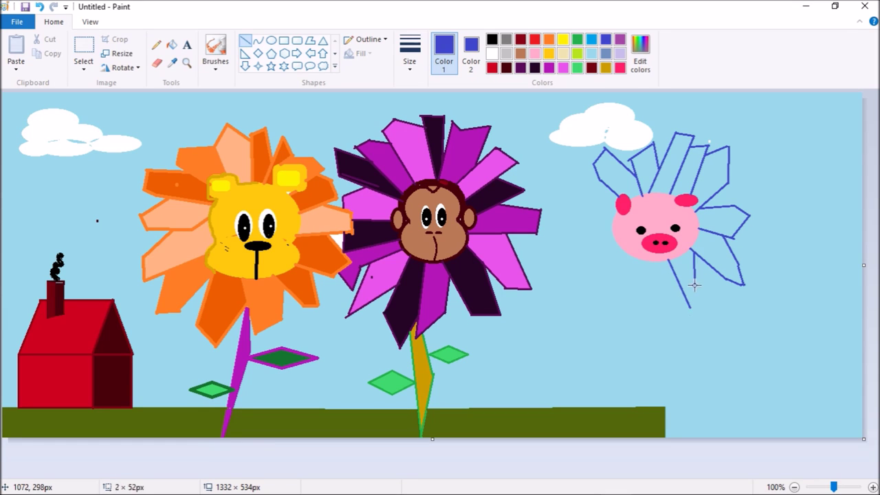
pyautogui.moveTo(695, 253); pyautogui.dragTo(709, 325)
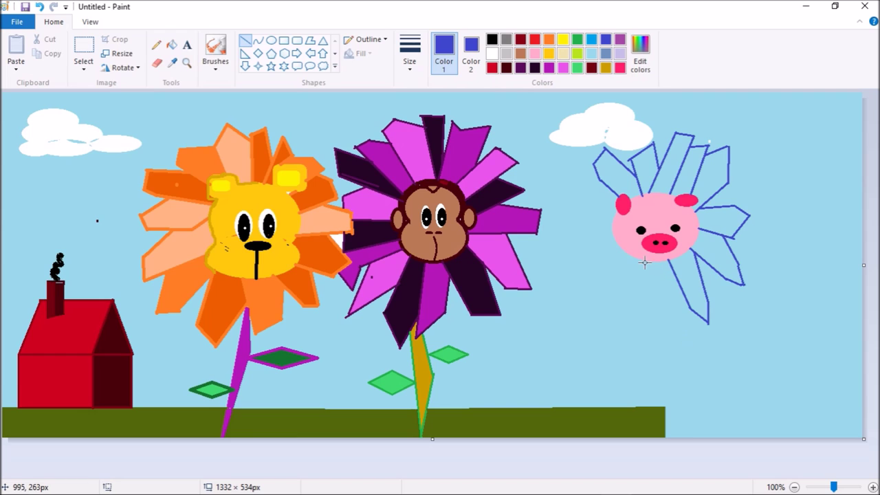
pyautogui.moveTo(643, 260); pyautogui.dragTo(646, 320)
pyautogui.click(639, 282)
pyautogui.moveTo(671, 267); pyautogui.dragTo(657, 333)
pyautogui.click(644, 316)
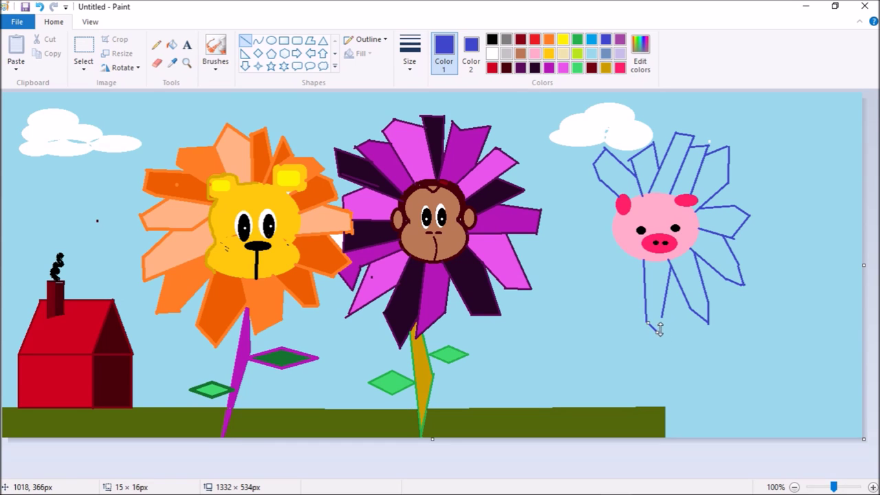
# Close the lower petal's tip and add another petal edge below the pig
pyautogui.rightClick(660, 330)
pyautogui.click(644, 317)
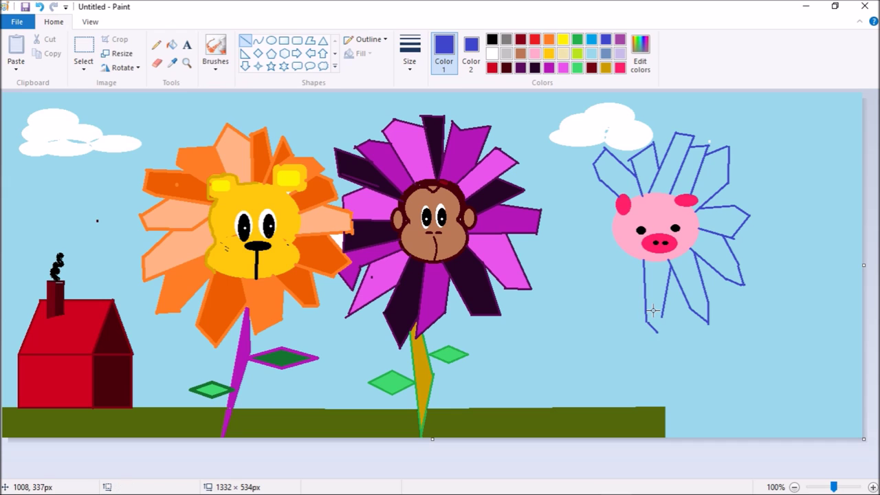
pyautogui.moveTo(650, 318); pyautogui.dragTo(658, 328)
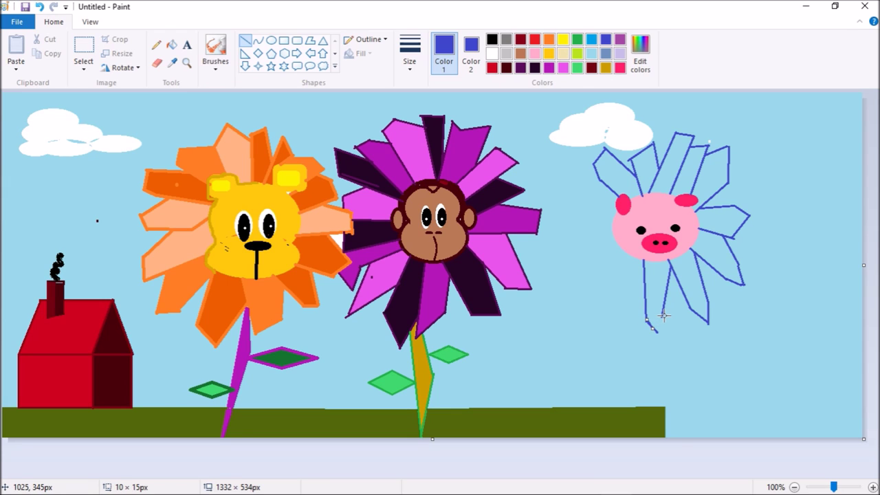
pyautogui.moveTo(658, 327); pyautogui.dragTo(657, 337)
pyautogui.click(646, 348)
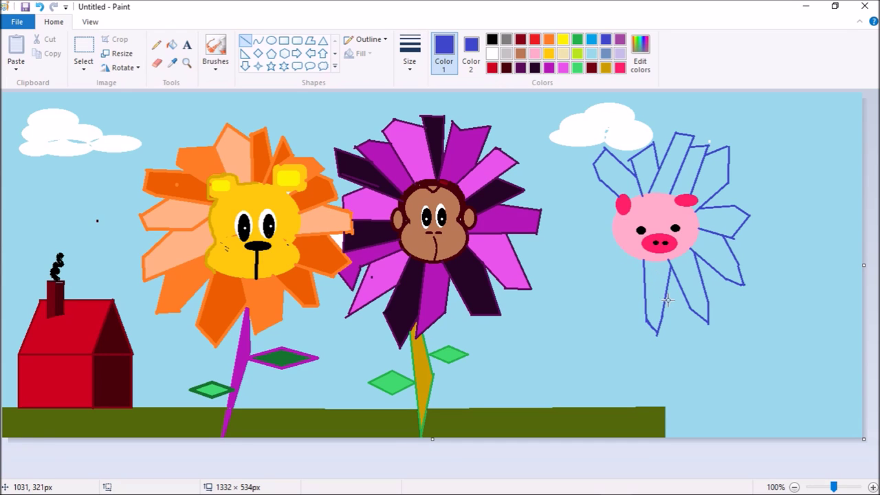
pyautogui.moveTo(665, 299); pyautogui.dragTo(676, 328)
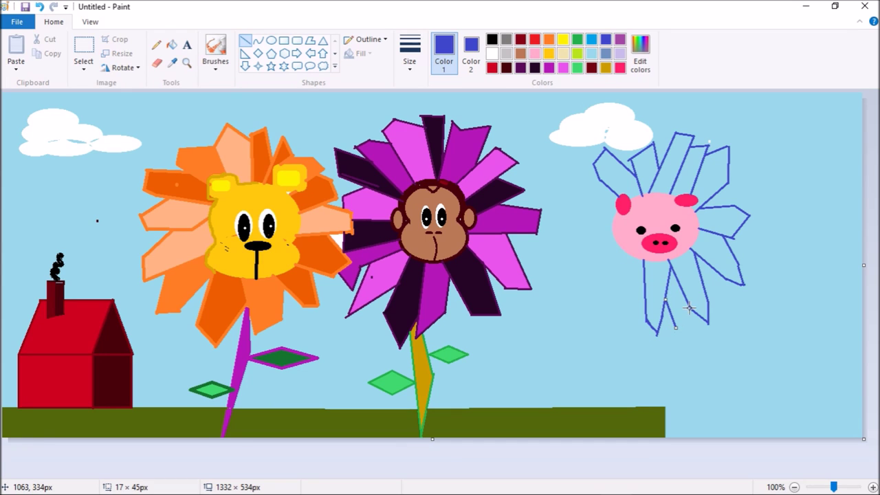
pyautogui.moveTo(677, 329); pyautogui.dragTo(676, 331)
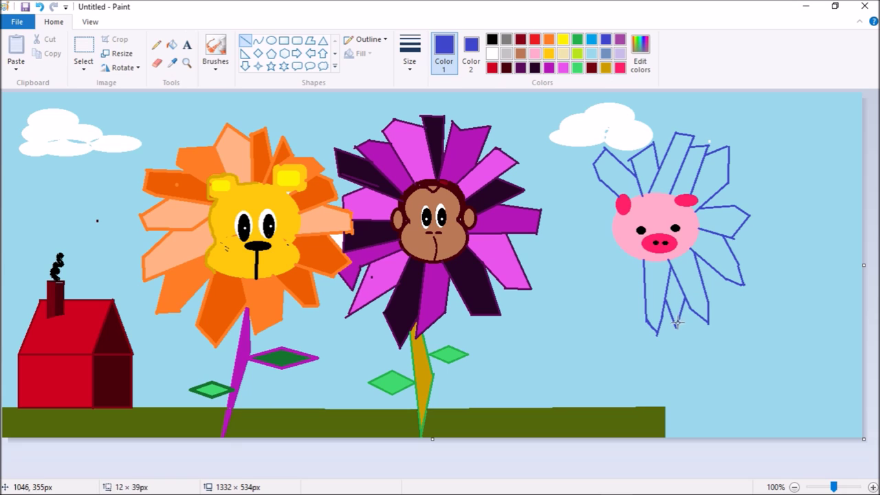
pyautogui.click(621, 209)
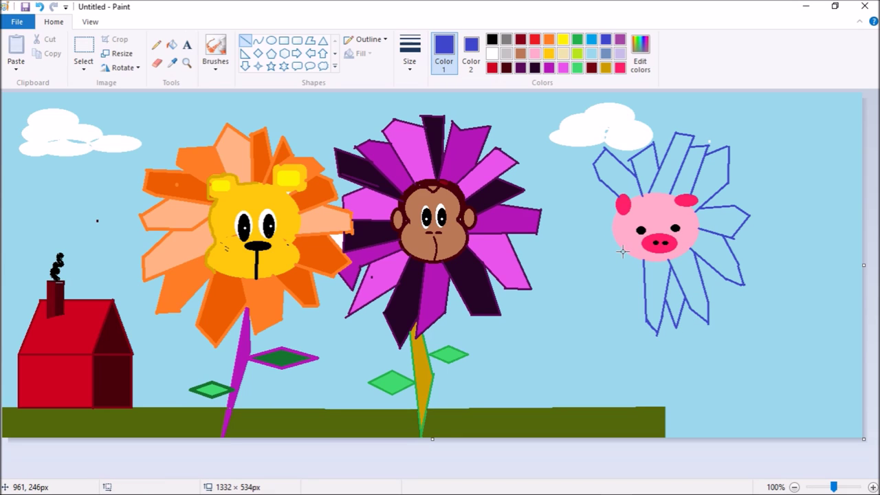
# Outline a petal down-left of the pig, including its closed tip
pyautogui.moveTo(626, 252); pyautogui.dragTo(602, 314)
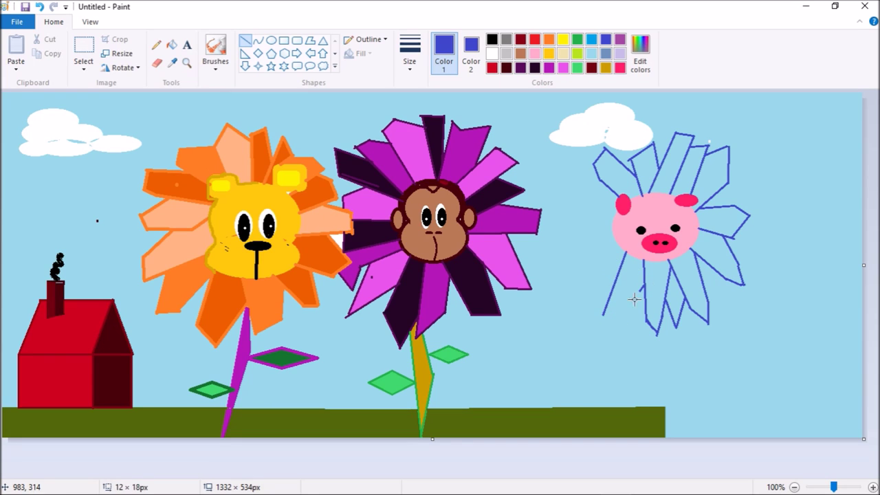
pyautogui.moveTo(644, 284); pyautogui.dragTo(624, 335)
pyautogui.click(614, 313)
pyautogui.moveTo(604, 314); pyautogui.dragTo(619, 323)
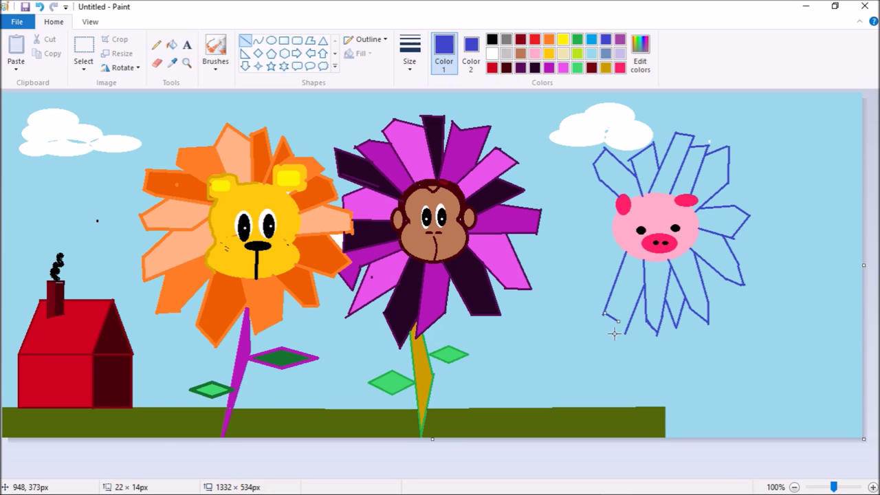
pyautogui.moveTo(619, 318); pyautogui.dragTo(625, 333)
pyautogui.click(599, 242)
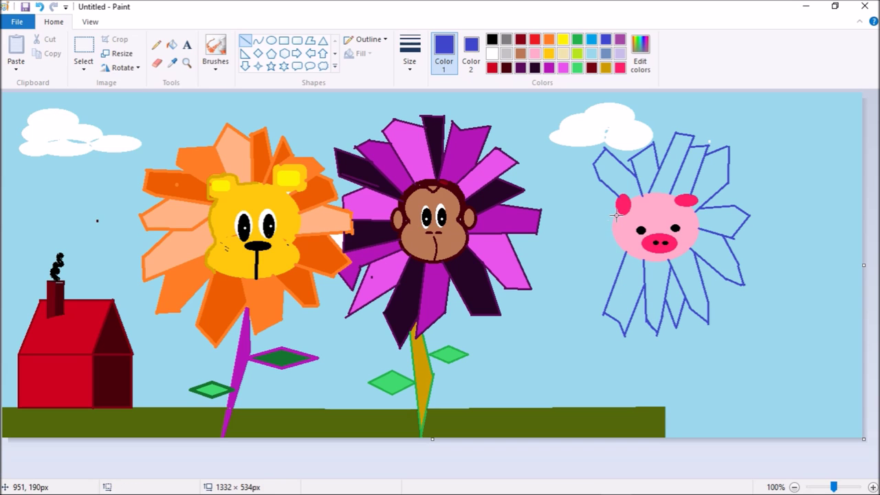
# Outline and close an upper-left petal beside the pig's face
pyautogui.moveTo(617, 216); pyautogui.dragTo(569, 185)
pyautogui.click(595, 175)
pyautogui.moveTo(596, 174); pyautogui.dragTo(560, 168)
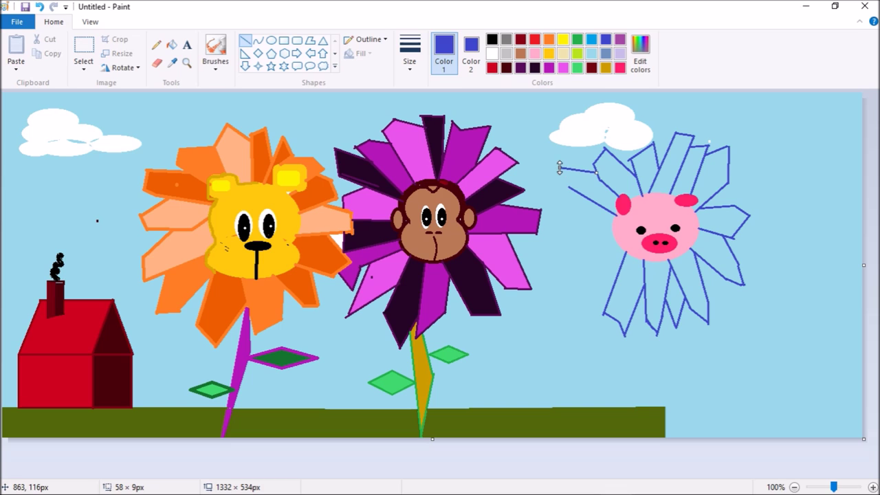
pyautogui.click(552, 180)
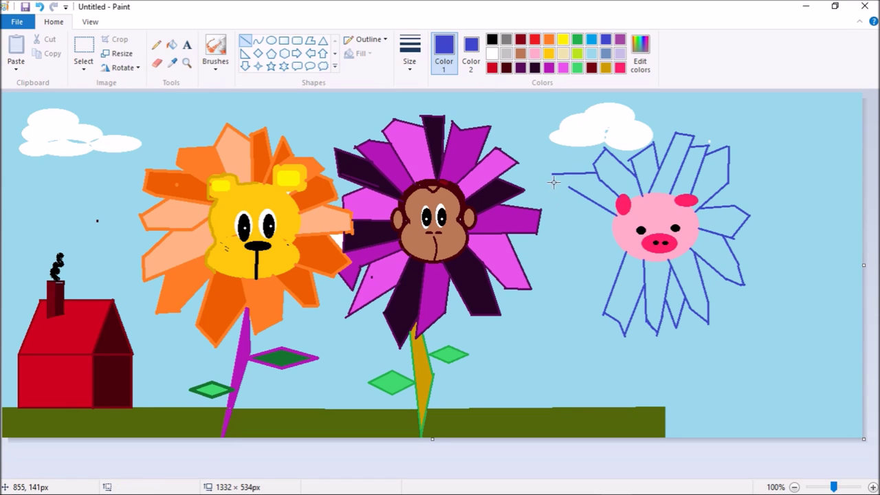
pyautogui.moveTo(552, 173); pyautogui.dragTo(576, 199)
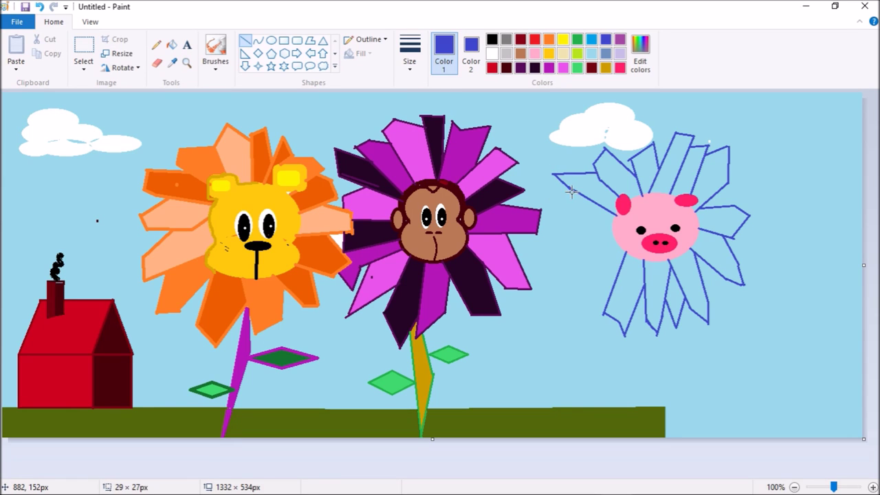
pyautogui.click(596, 230)
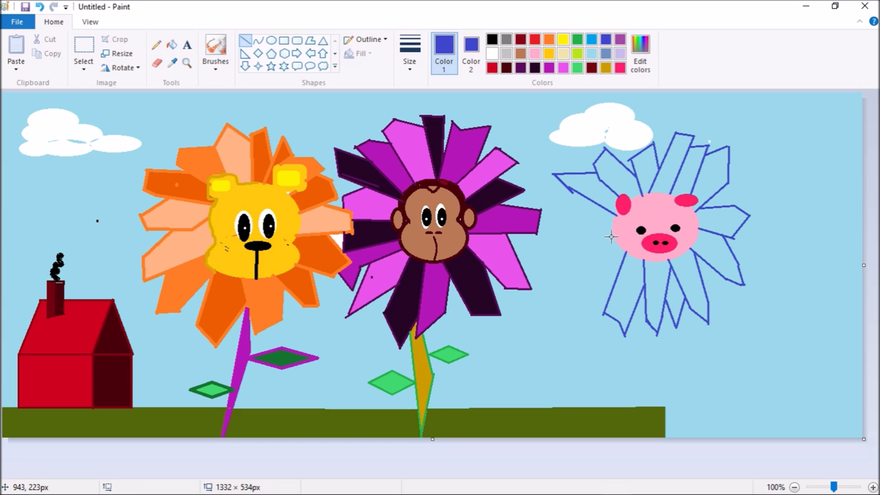
# Draw a new petal outline left of the pig face, running down and right
pyautogui.moveTo(612, 236); pyautogui.dragTo(558, 283)
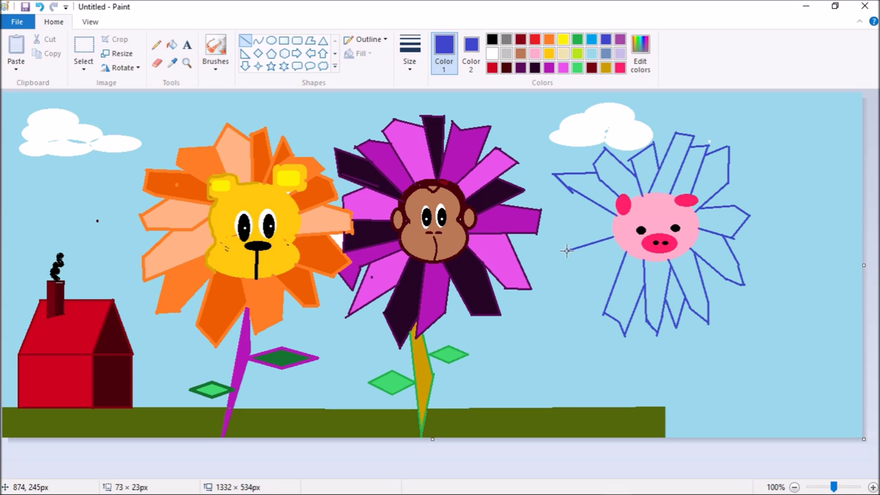
pyautogui.moveTo(555, 280)
pyautogui.mouseDown()
pyautogui.moveTo(588, 297)
pyautogui.moveTo(584, 321)
pyautogui.mouseUp()
pyautogui.rightClick(587, 324)
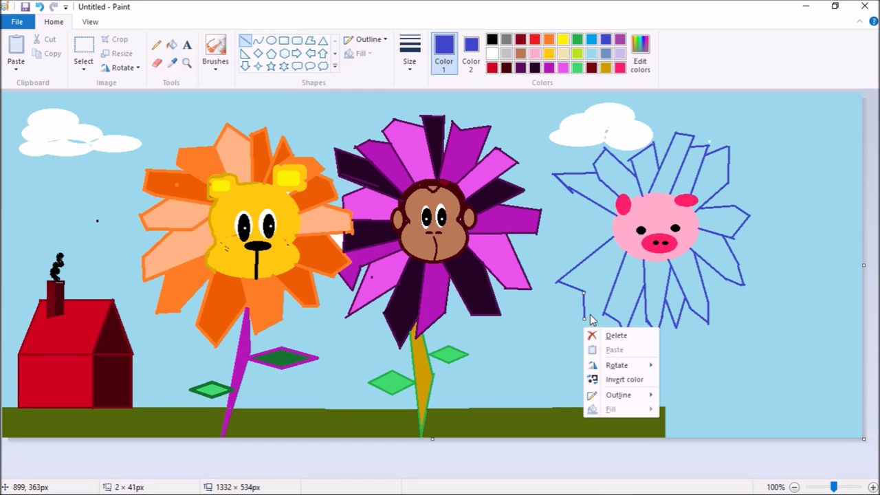
pyautogui.click(589, 315)
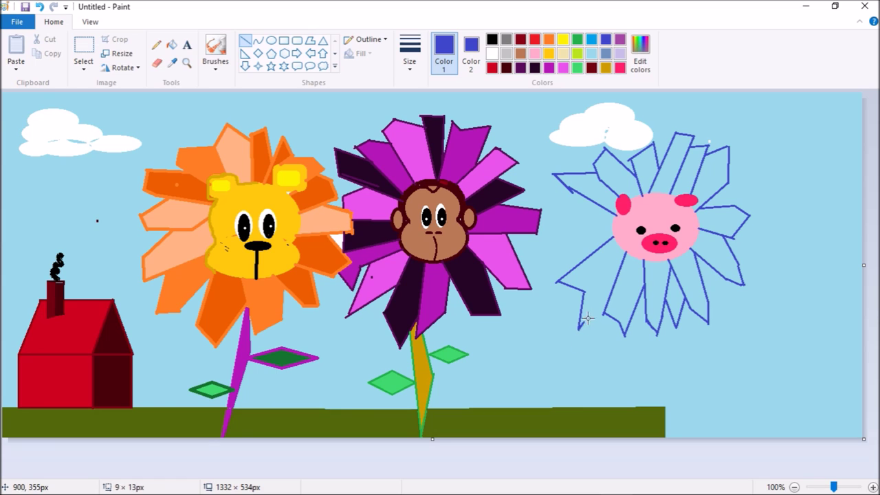
pyautogui.moveTo(578, 329); pyautogui.dragTo(607, 305)
# Draw the remaining left and lower-left petal edges to complete the ring
pyautogui.moveTo(612, 229); pyautogui.dragTo(539, 254)
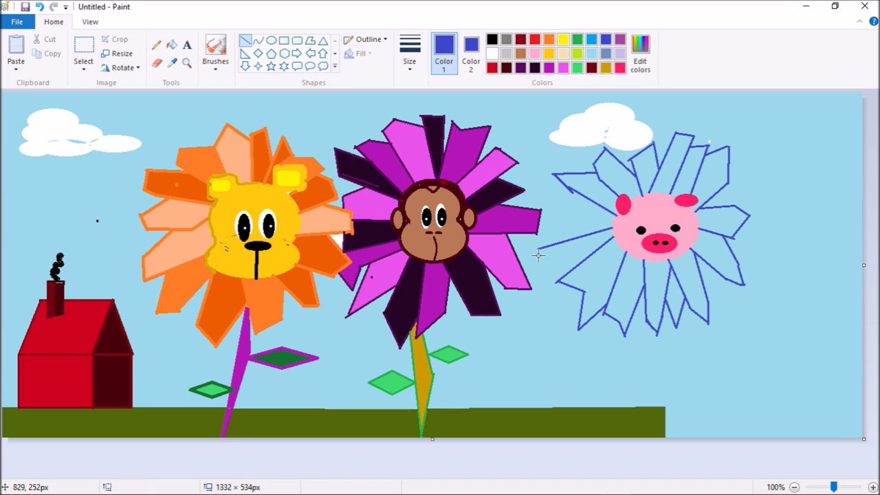
pyautogui.moveTo(539, 253); pyautogui.dragTo(571, 281)
pyautogui.moveTo(571, 189)
pyautogui.mouseDown()
pyautogui.moveTo(535, 172)
pyautogui.moveTo(555, 216)
pyautogui.moveTo(539, 227)
pyautogui.mouseUp()
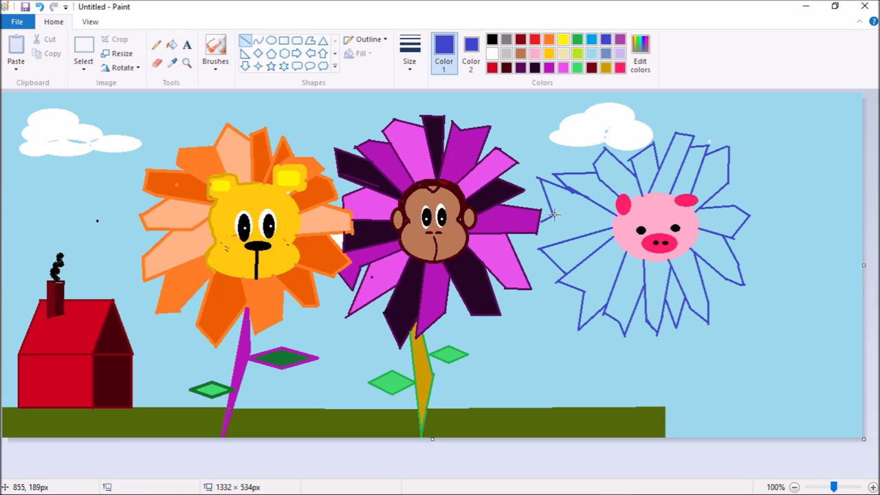
pyautogui.moveTo(555, 215); pyautogui.dragTo(614, 220)
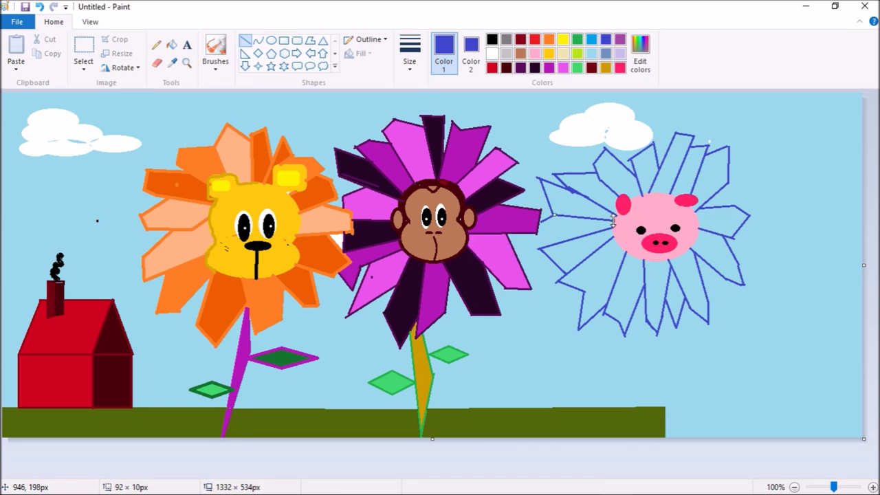
pyautogui.moveTo(543, 220); pyautogui.dragTo(526, 254)
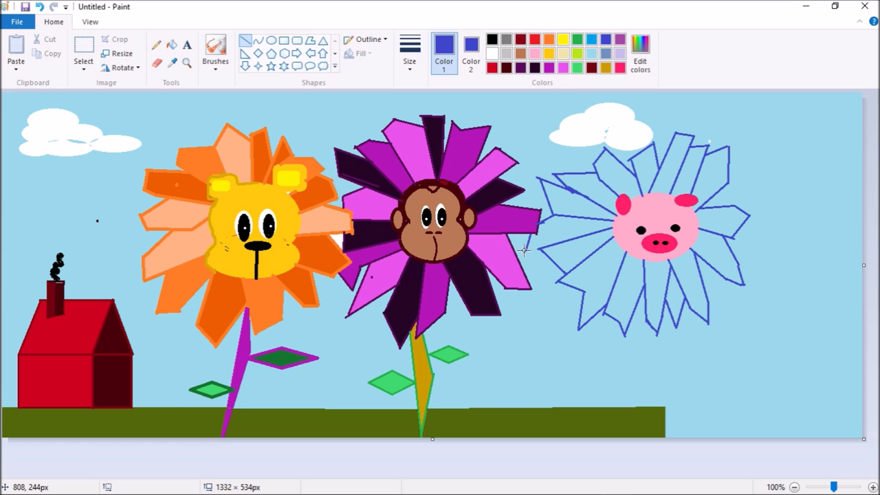
pyautogui.moveTo(524, 251); pyautogui.dragTo(541, 252)
pyautogui.click(538, 270)
# Mix a darker navy blue in Edit colors, save it as a custom colour, and apply it
pyautogui.rightClick(603, 43)
pyautogui.click(640, 44)
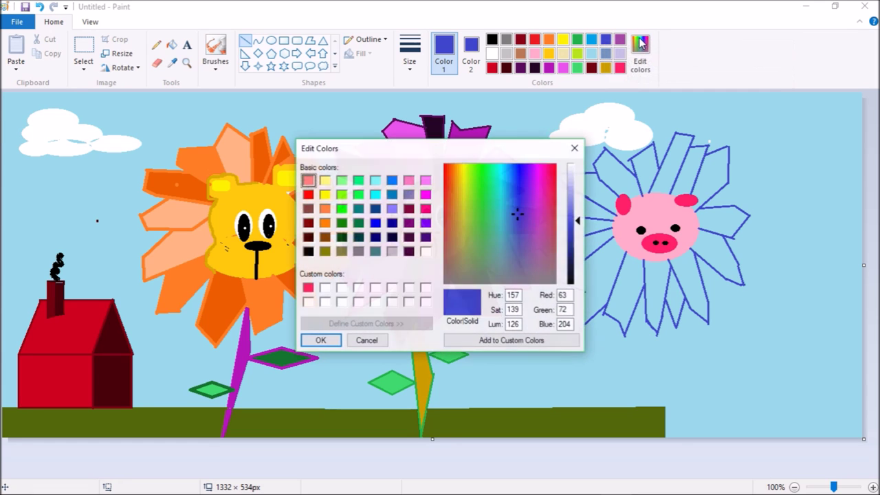
pyautogui.moveTo(578, 221); pyautogui.dragTo(578, 246)
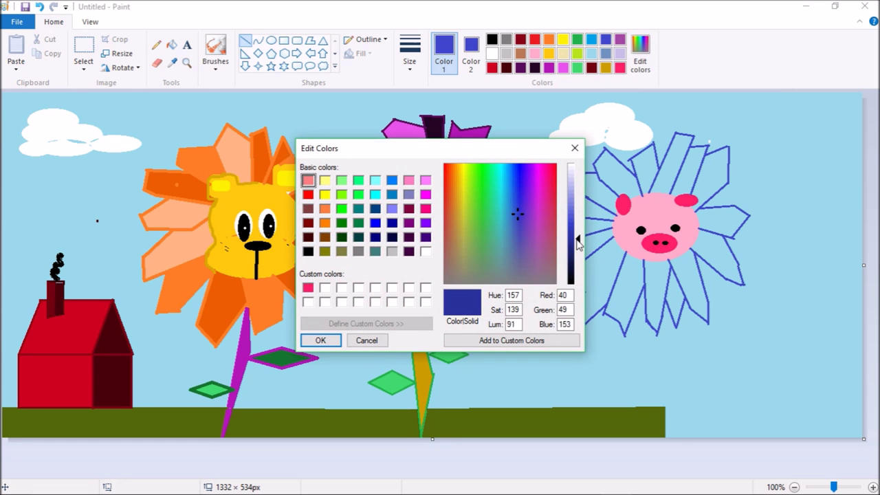
pyautogui.click(512, 341)
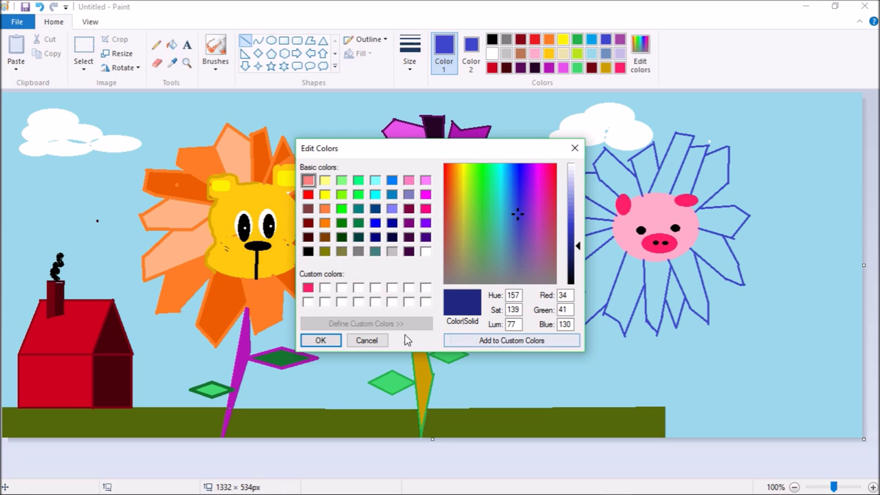
pyautogui.click(463, 341)
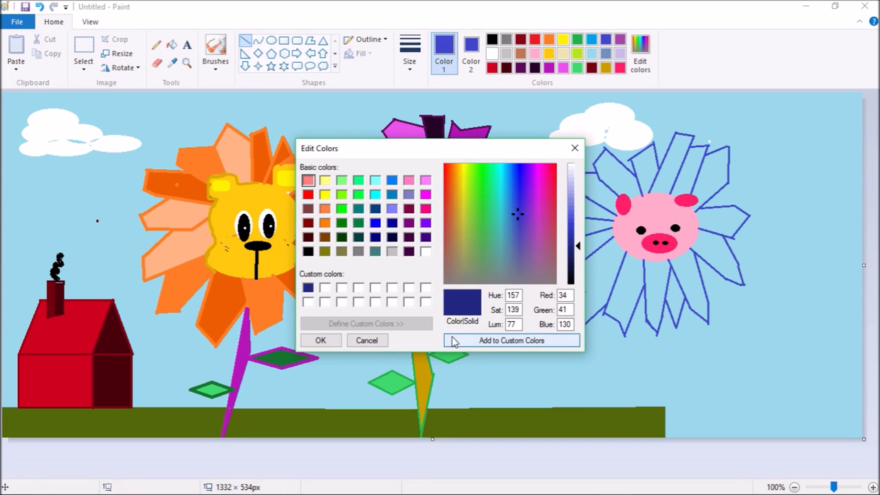
pyautogui.click(321, 340)
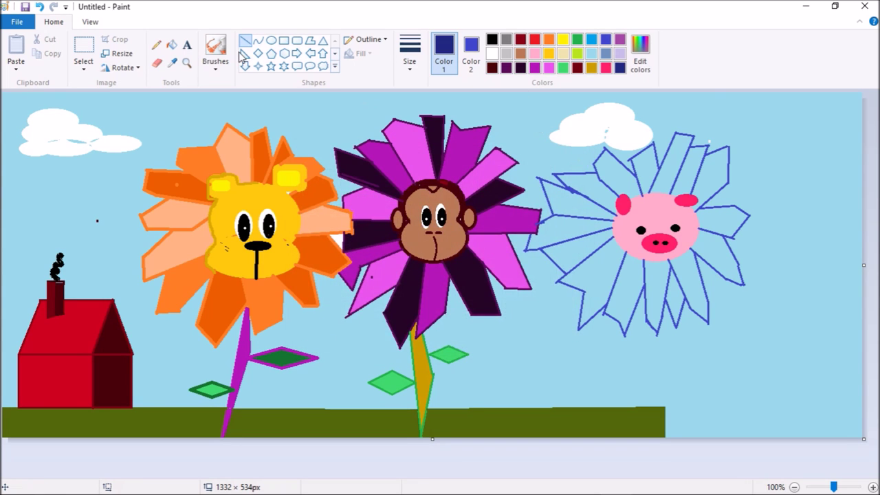
# Fill seven alternating petals of the pig flower with dark blue
pyautogui.click(172, 45)
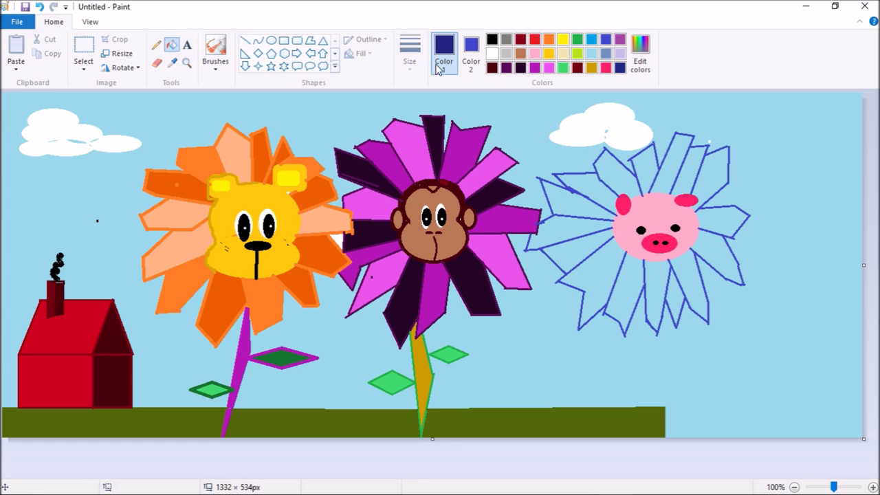
pyautogui.click(612, 169)
pyautogui.click(689, 166)
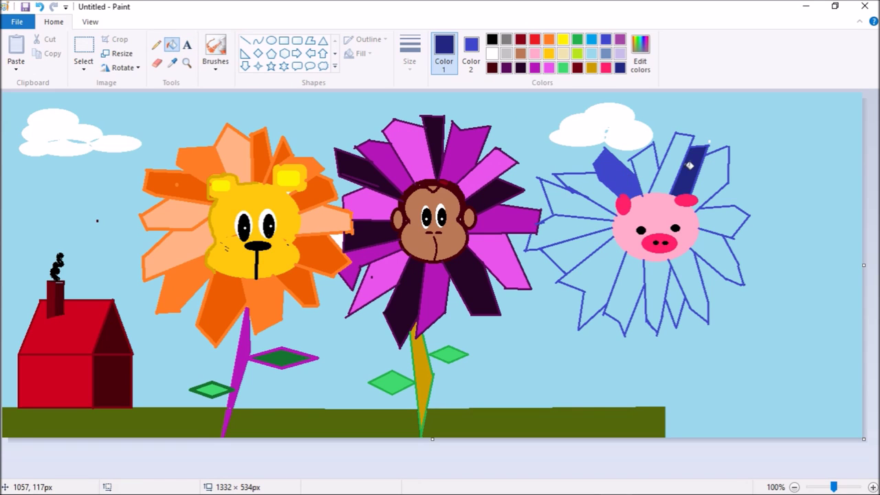
pyautogui.click(725, 234)
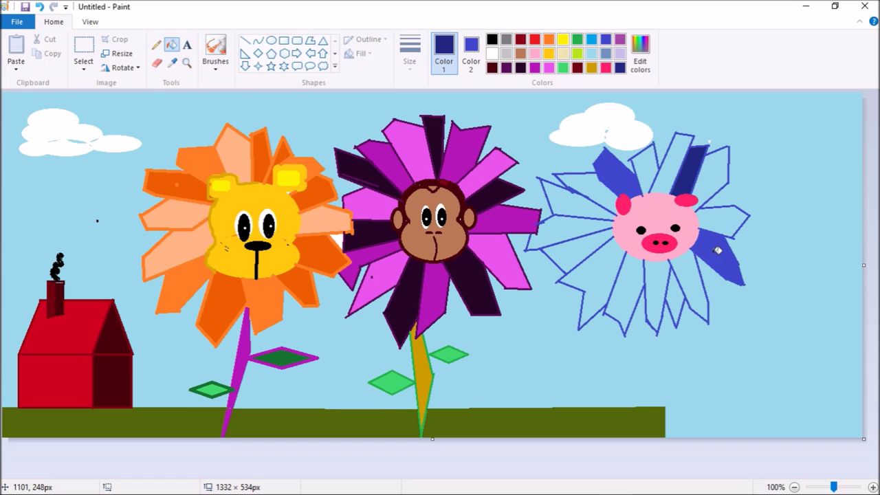
pyautogui.click(688, 277)
pyautogui.click(628, 275)
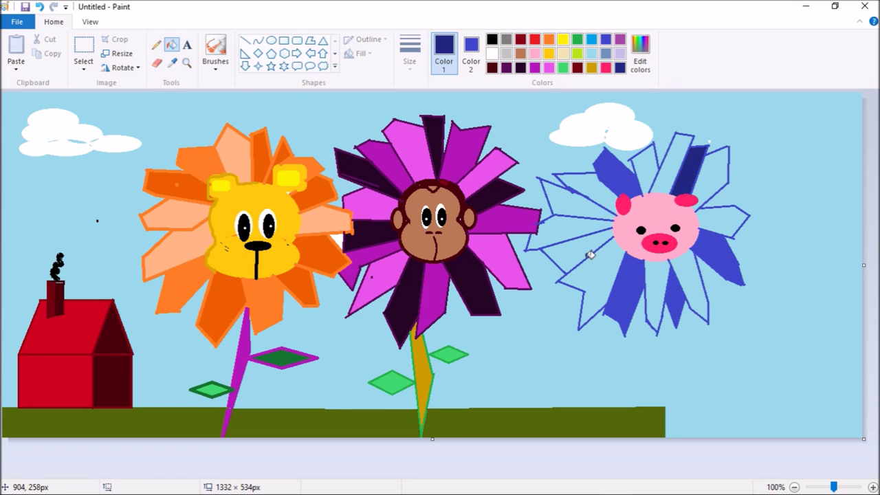
pyautogui.click(581, 245)
pyautogui.click(571, 201)
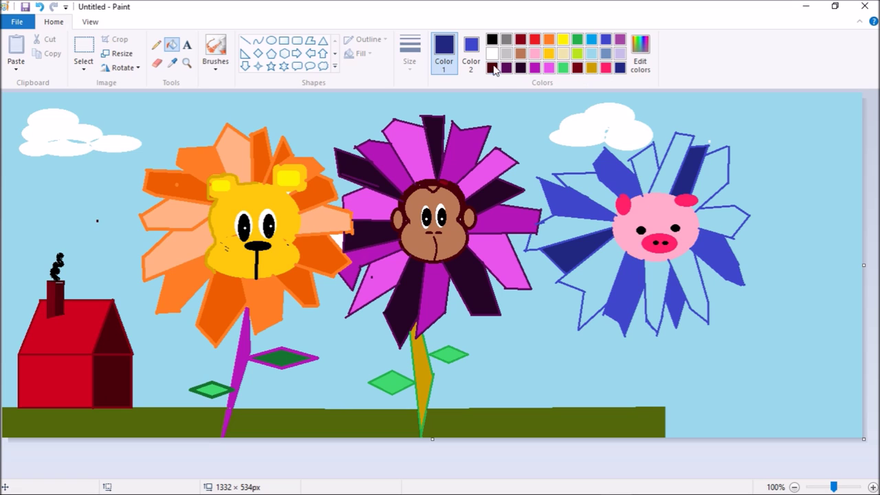
# Pick the saved dark navy swatch and refill a left petal with it
pyautogui.rightClick(622, 71)
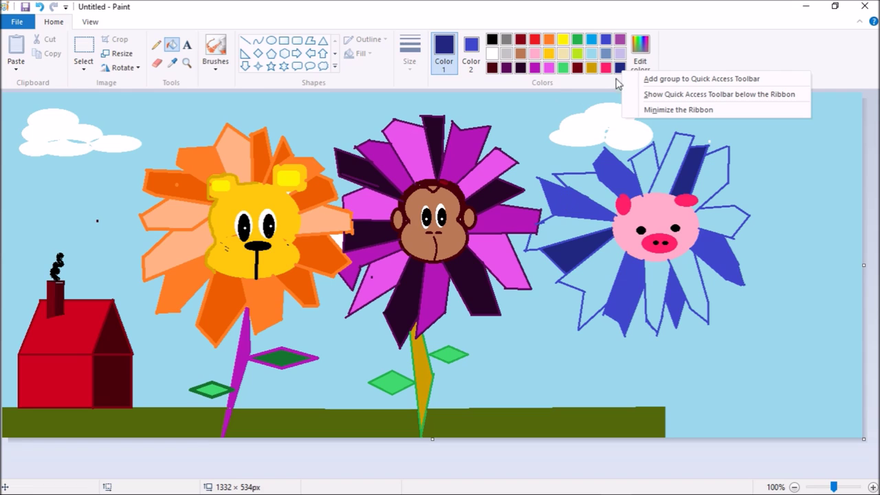
pyautogui.click(620, 68)
pyautogui.click(581, 187)
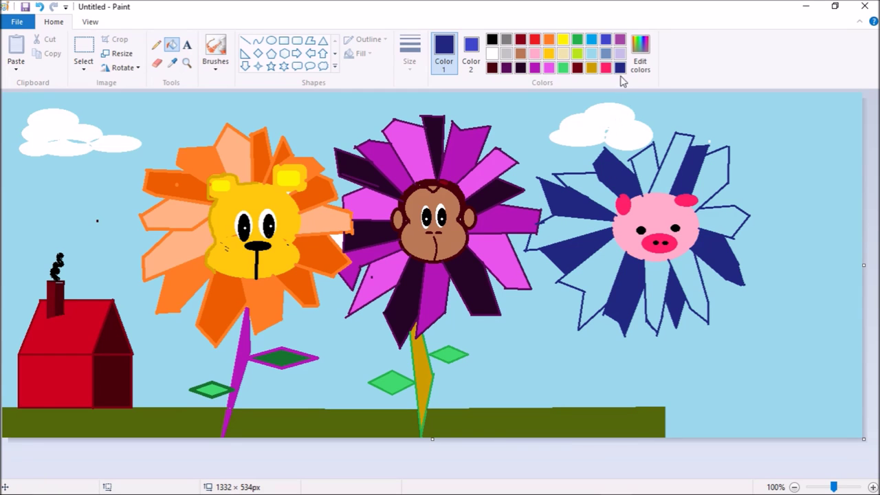
pyautogui.click(641, 52)
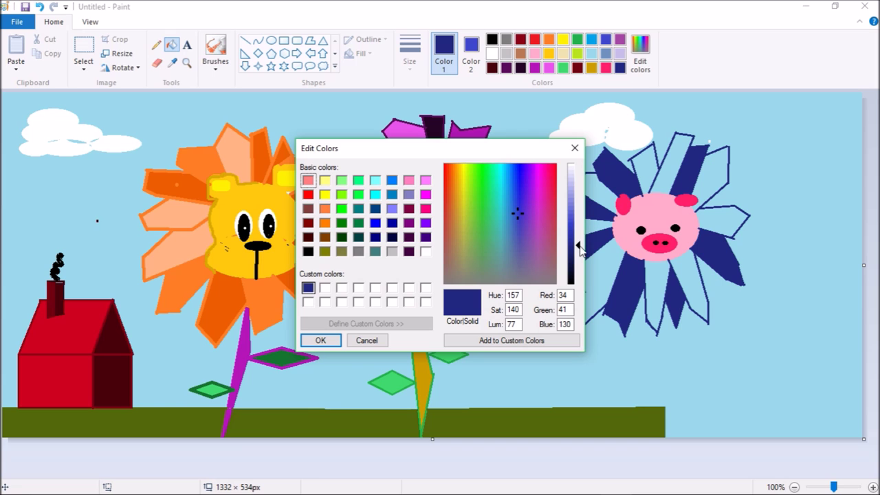
# Lighten the blue to a purple-blue and save it as a custom colour
pyautogui.moveTo(580, 247); pyautogui.dragTo(579, 215)
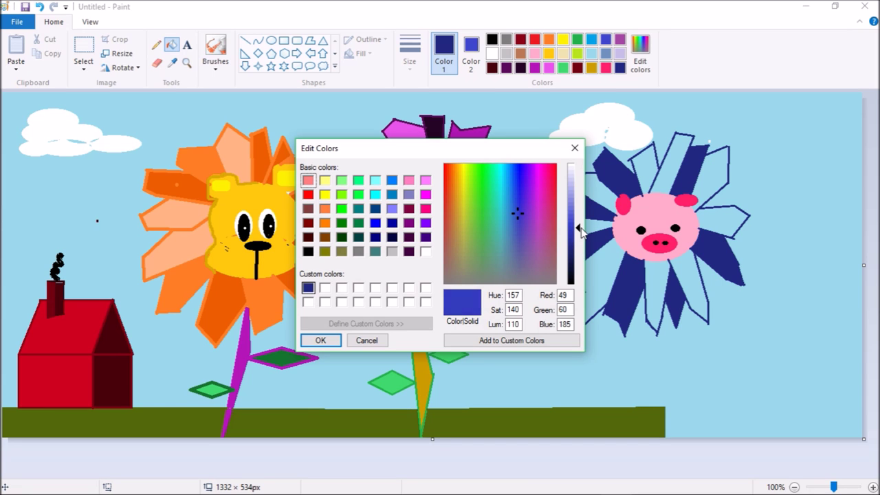
pyautogui.click(512, 340)
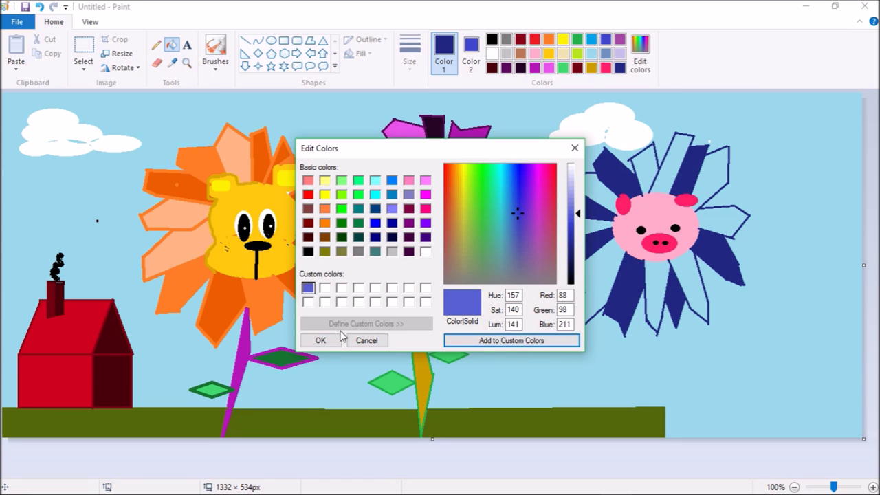
pyautogui.click(320, 340)
# Fill five more pig-flower petals with the lighter purple-blue
pyautogui.click(643, 169)
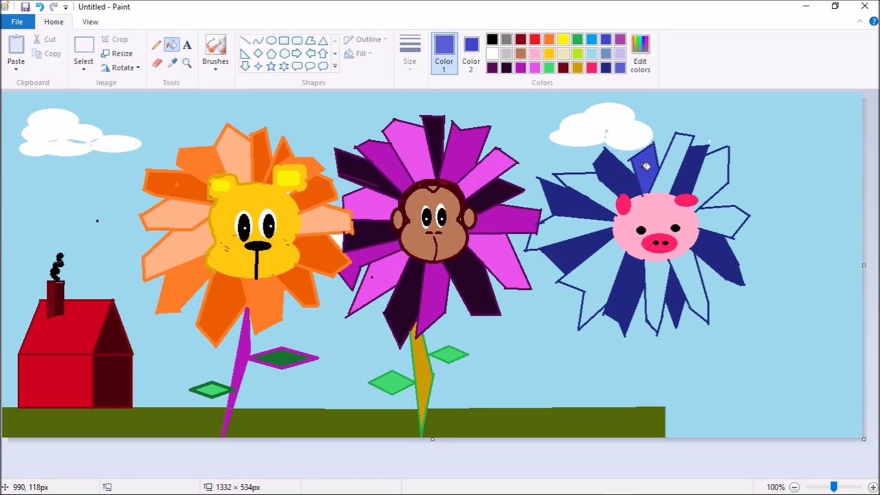
pyautogui.click(711, 165)
pyautogui.click(696, 269)
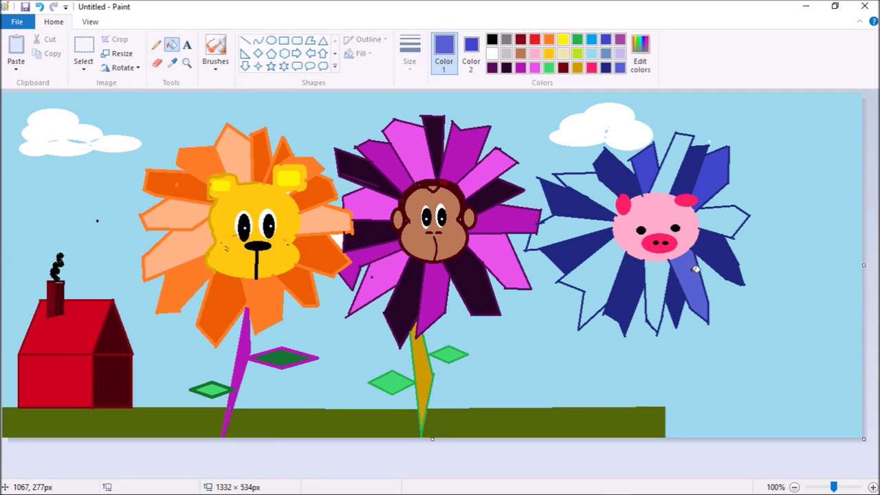
pyautogui.click(609, 268)
pyautogui.click(578, 176)
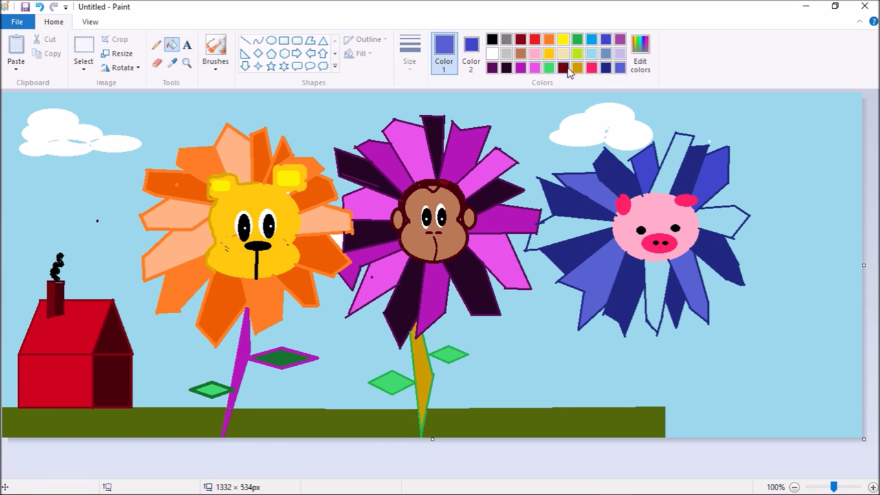
# Mix a paler lavender-blue and save it as a custom colour
pyautogui.click(643, 54)
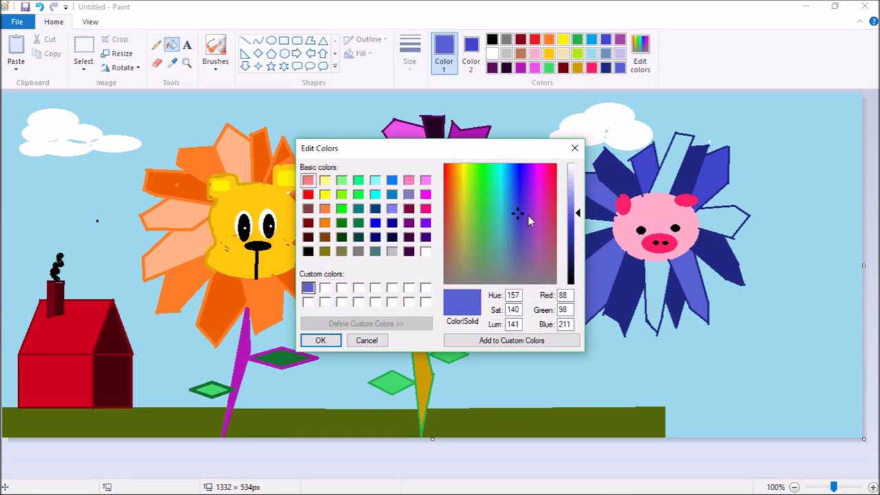
pyautogui.moveTo(577, 214); pyautogui.dragTo(578, 196)
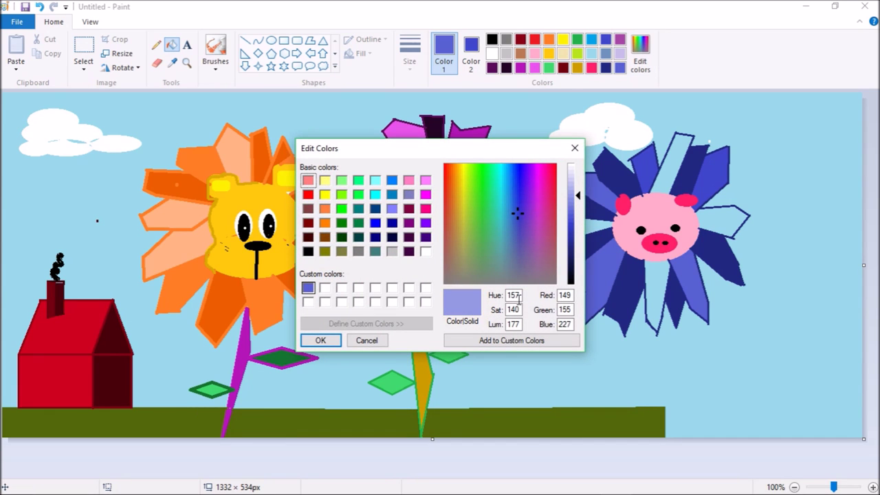
pyautogui.click(511, 341)
pyautogui.click(320, 341)
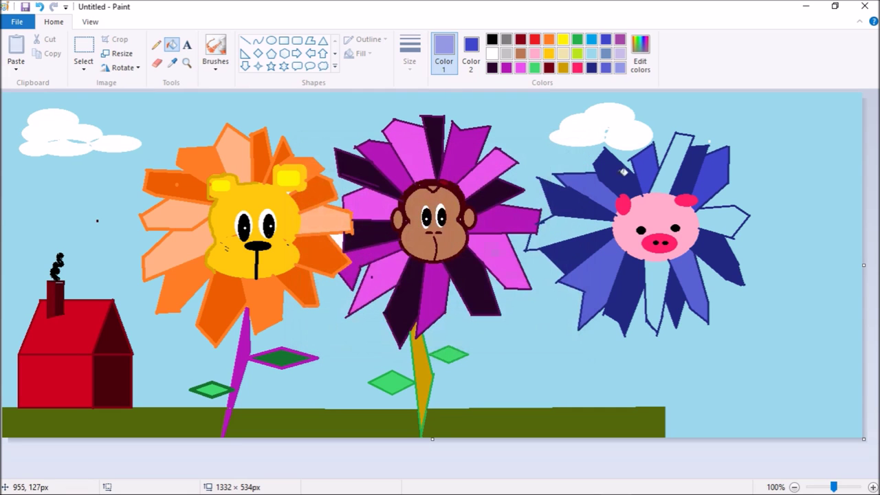
# Fill the four remaining pig-flower petals with the pale blue
pyautogui.click(673, 169)
pyautogui.click(721, 219)
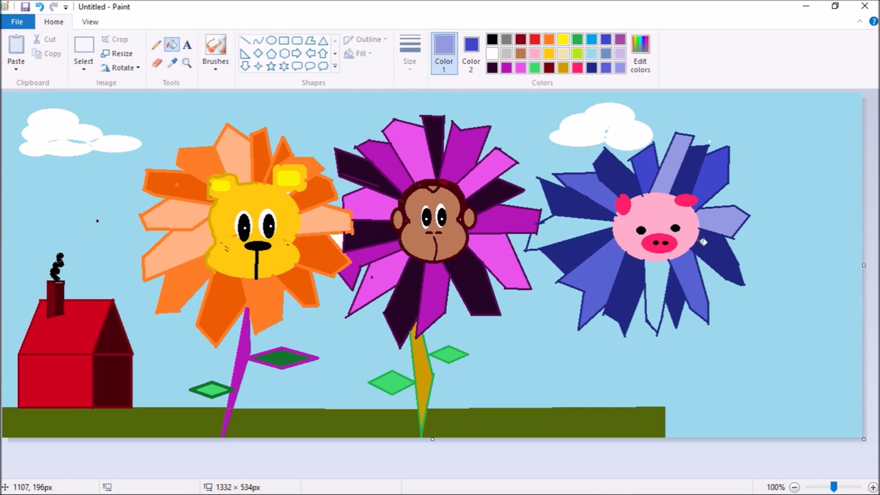
pyautogui.click(657, 293)
pyautogui.click(581, 229)
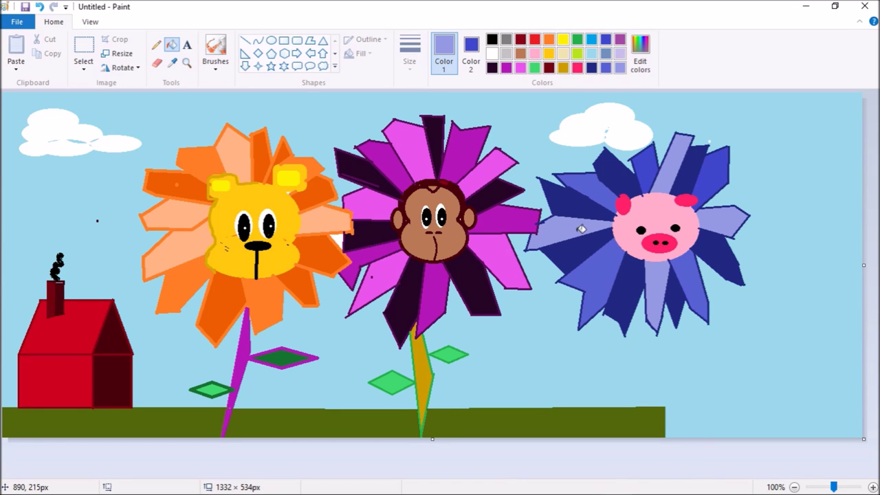
pyautogui.click(579, 41)
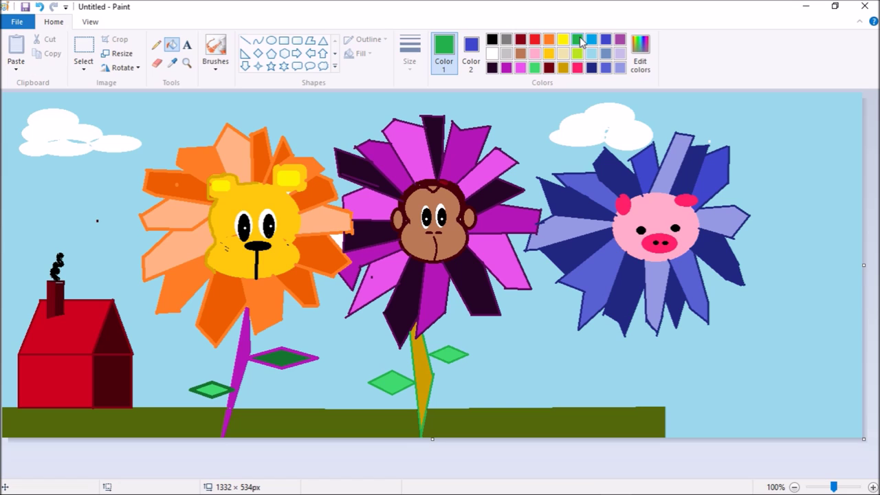
# Draw a green stem line from the pig flower to the ground, removing a stray stroke
pyautogui.click(246, 41)
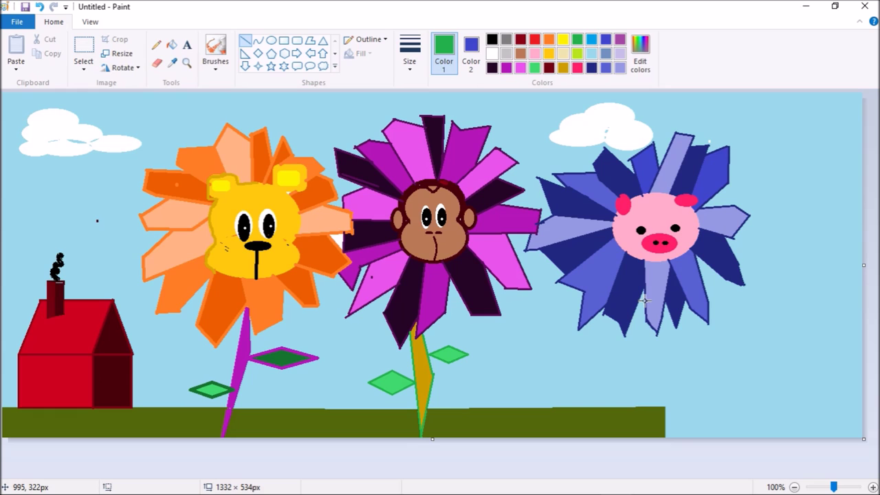
pyautogui.moveTo(645, 300)
pyautogui.mouseDown()
pyautogui.moveTo(608, 372)
pyautogui.moveTo(612, 345)
pyautogui.moveTo(616, 359)
pyautogui.mouseUp()
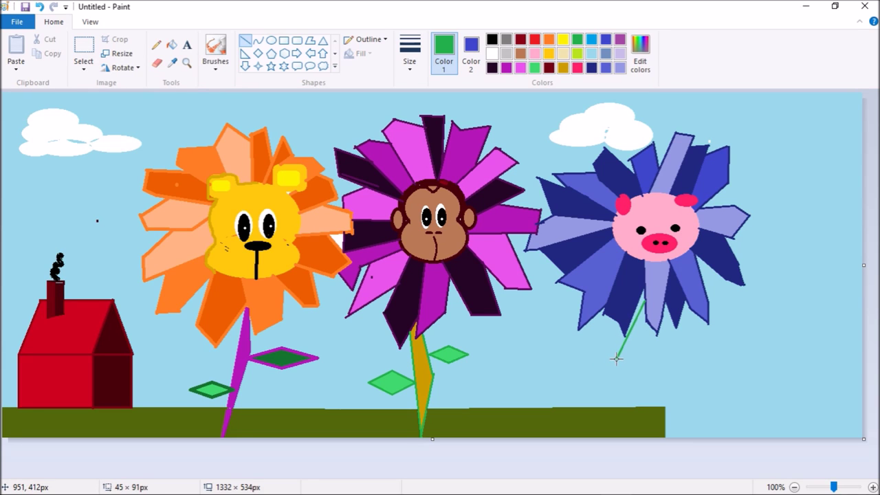
pyautogui.click(604, 368)
pyautogui.moveTo(616, 357); pyautogui.dragTo(602, 423)
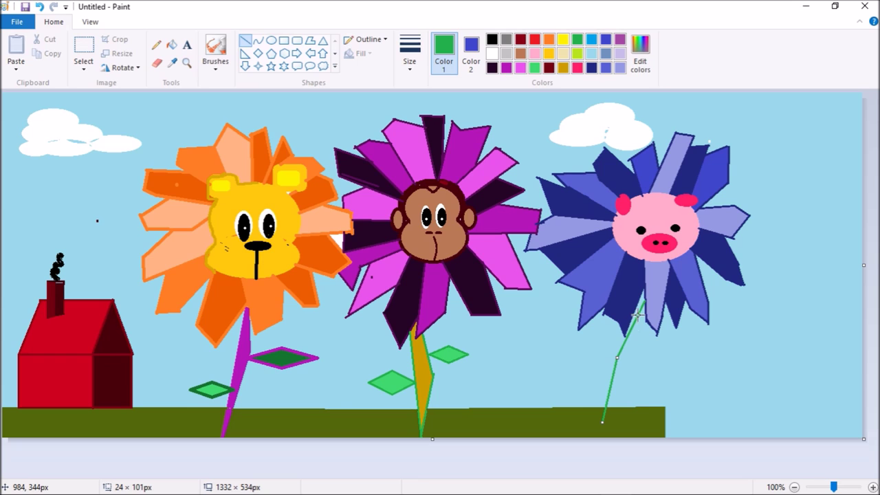
pyautogui.moveTo(643, 308); pyautogui.dragTo(641, 290)
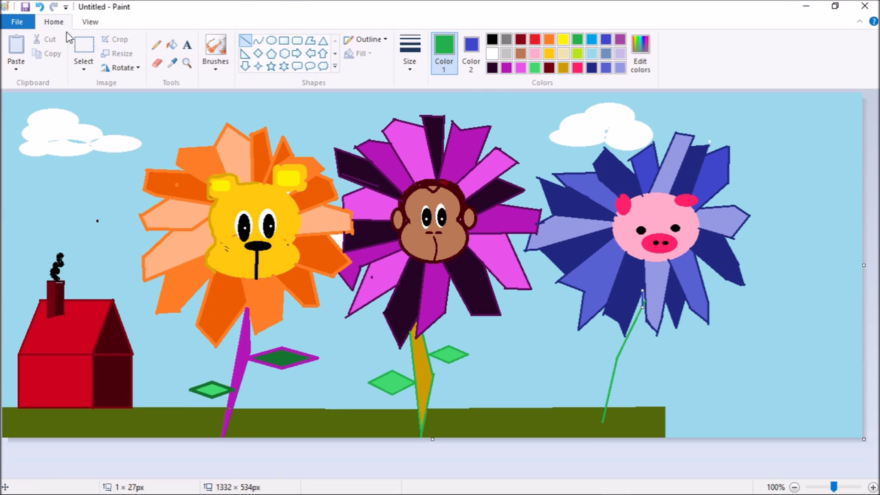
pyautogui.click(41, 6)
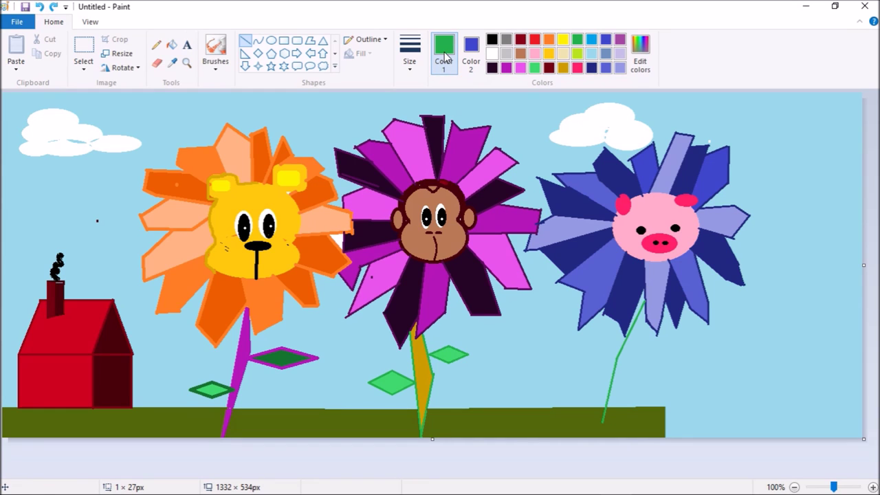
# Draw the stem's second edge down to the ground and fill the upper stem green
pyautogui.moveTo(643, 303); pyautogui.dragTo(644, 284)
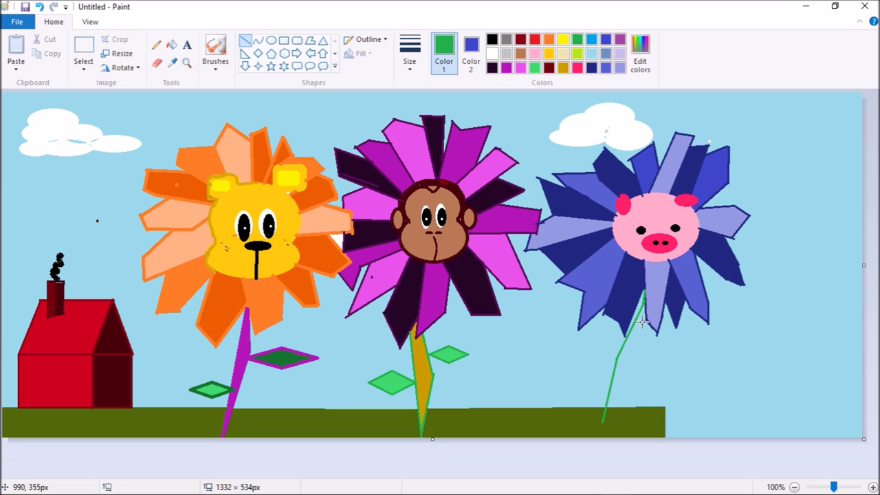
pyautogui.moveTo(646, 320); pyautogui.dragTo(620, 355)
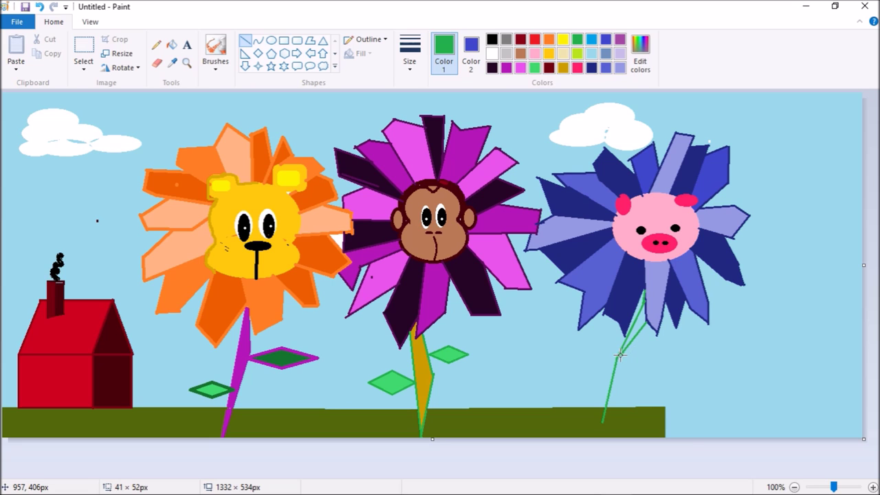
pyautogui.click(619, 365)
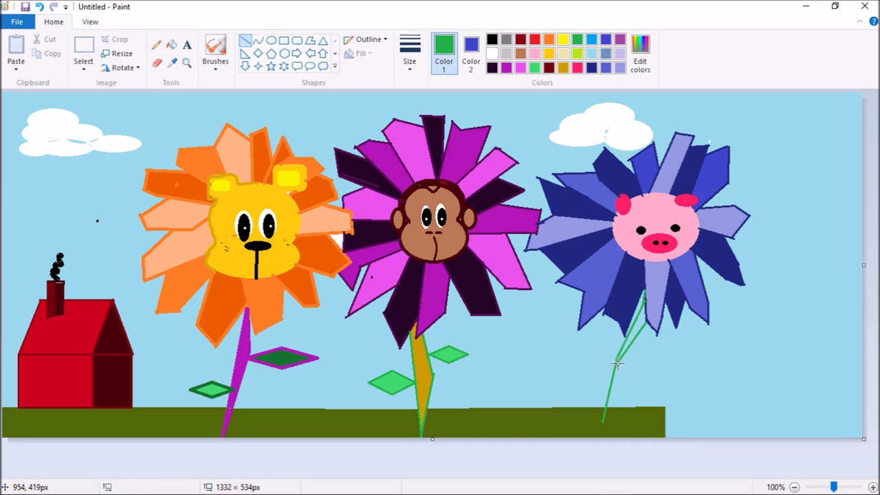
pyautogui.moveTo(619, 361); pyautogui.dragTo(604, 425)
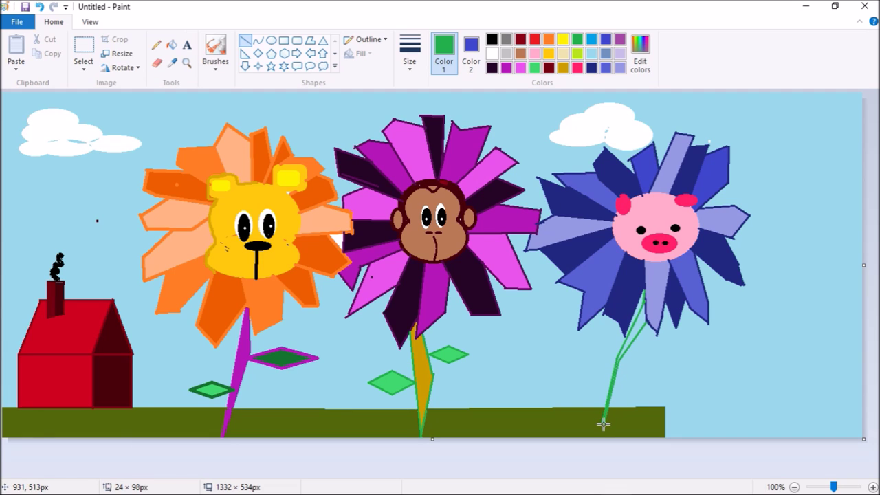
pyautogui.click(172, 47)
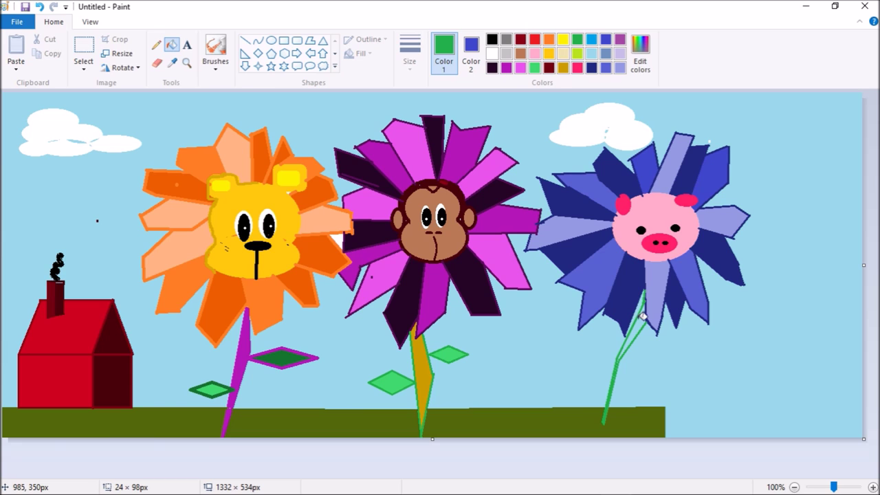
pyautogui.click(643, 317)
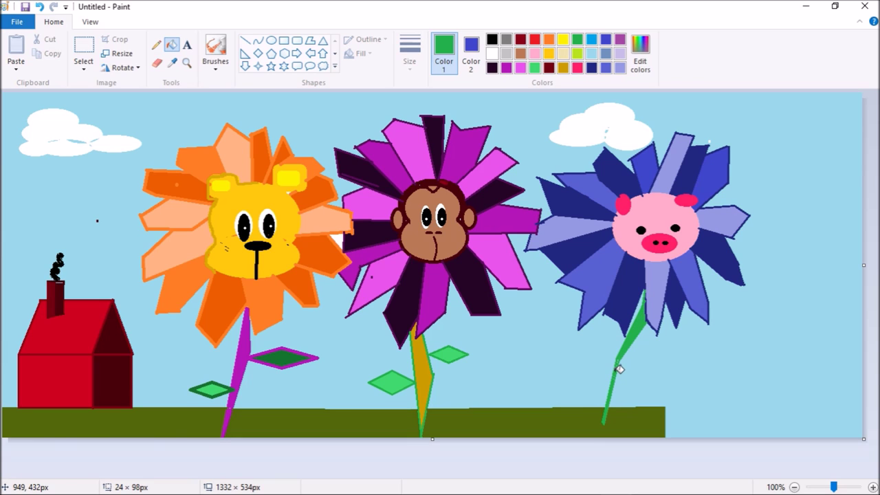
# Draw a large green diamond-outline leaf beside the pig flower's stem
pyautogui.click(258, 53)
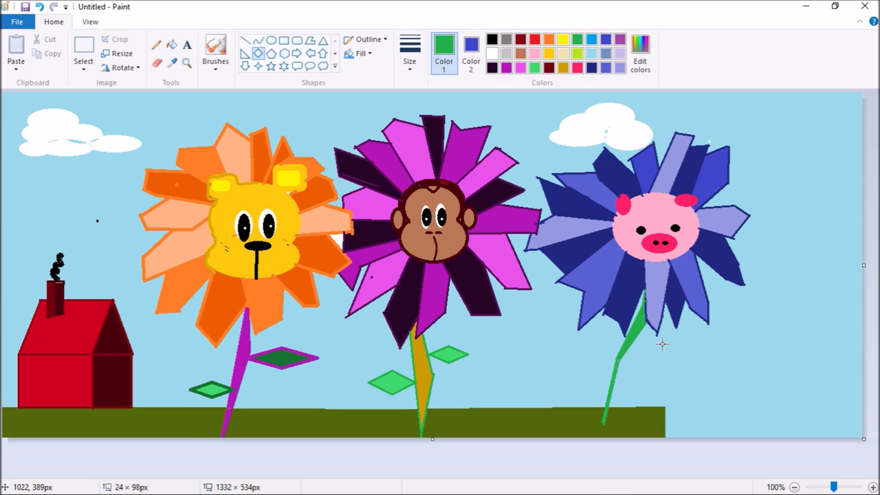
pyautogui.moveTo(638, 341); pyautogui.dragTo(672, 372)
pyautogui.hotkey('ctrl', 'z')
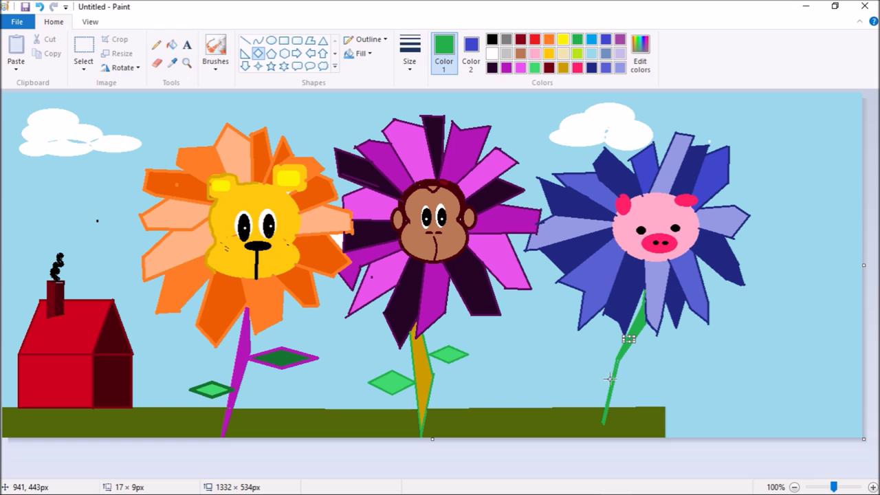
pyautogui.moveTo(626, 336)
pyautogui.mouseDown()
pyautogui.moveTo(709, 388)
pyautogui.moveTo(686, 358)
pyautogui.mouseUp()
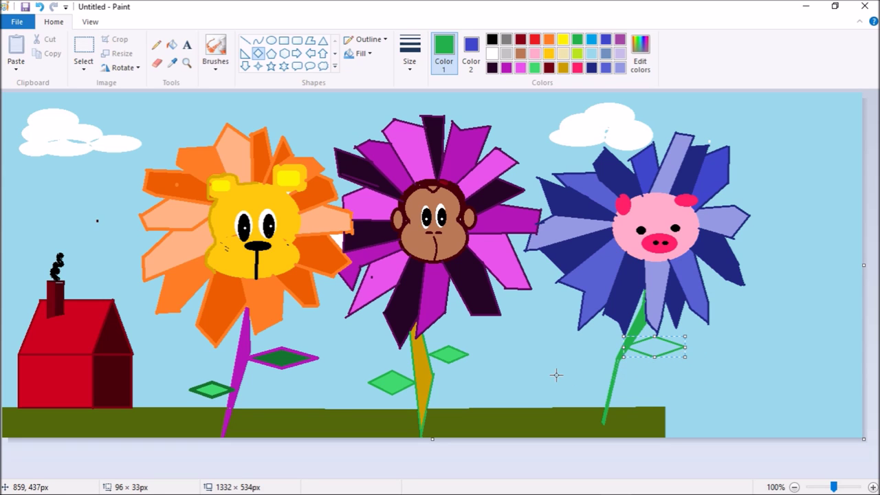
pyautogui.click(588, 370)
# Add a smaller diamond-outline leaf to the left of the stem
pyautogui.moveTo(588, 370); pyautogui.dragTo(618, 379)
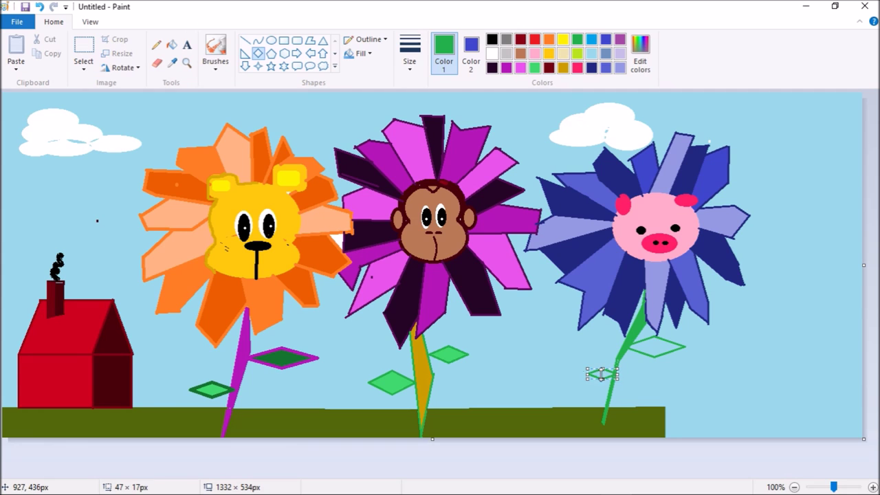
pyautogui.click(609, 393)
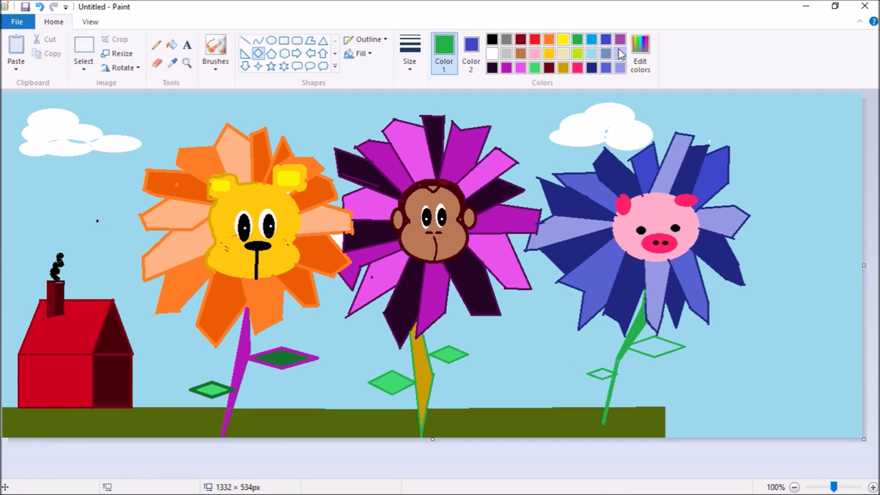
pyautogui.click(536, 68)
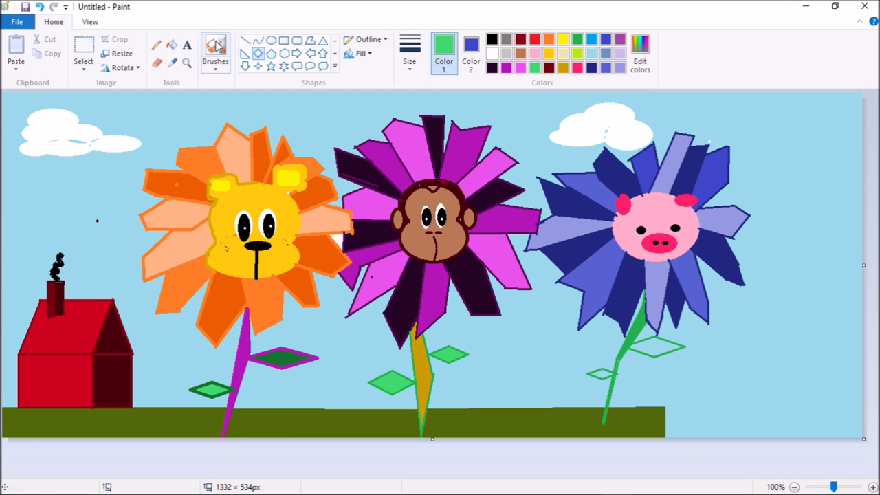
# Fill the large diamond leaf with green and mix a dark green custom colour
pyautogui.click(172, 45)
pyautogui.click(666, 346)
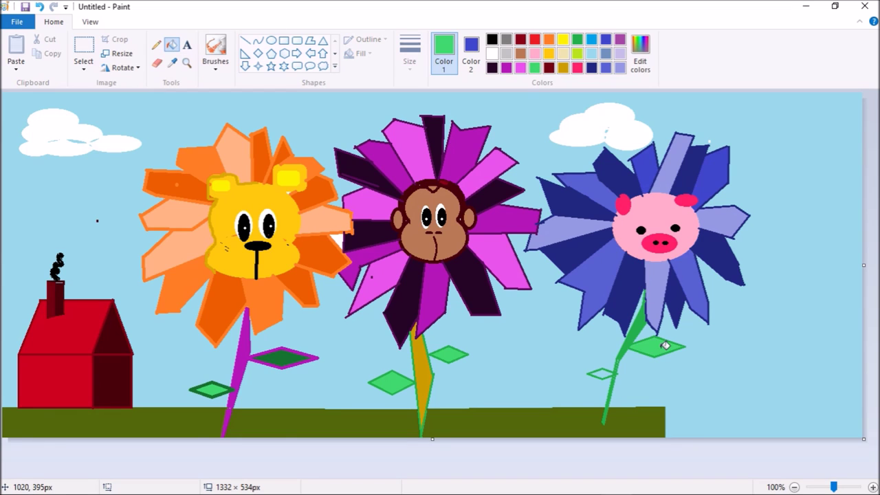
pyautogui.click(640, 45)
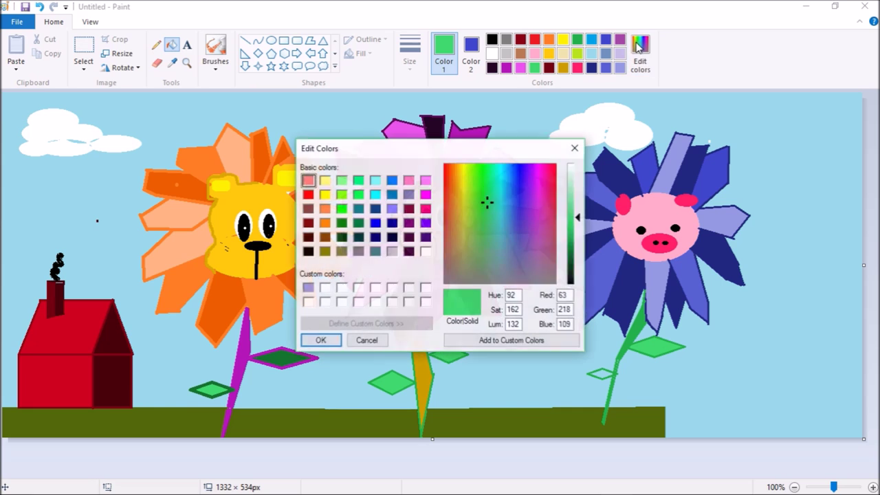
pyautogui.moveTo(578, 219); pyautogui.dragTo(577, 261)
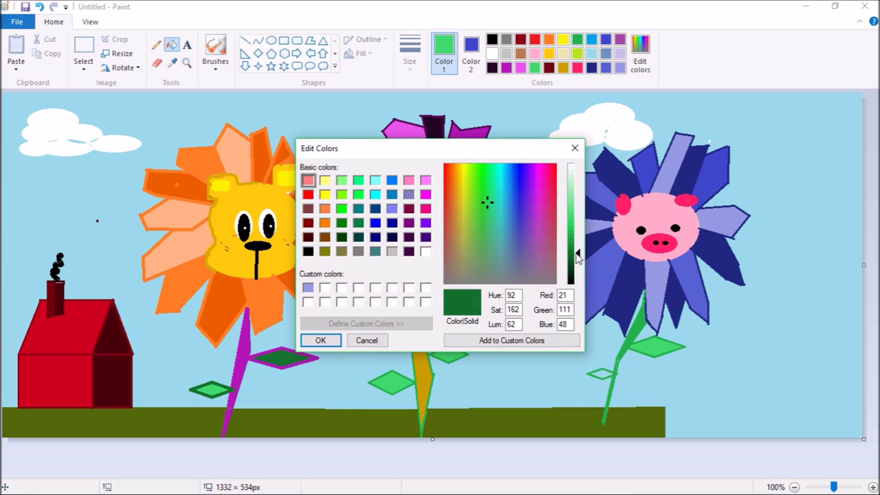
pyautogui.click(512, 341)
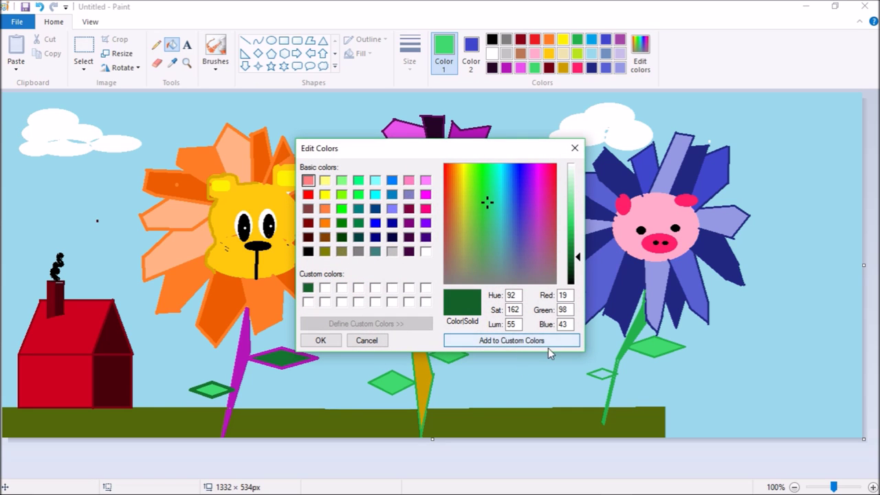
pyautogui.click(320, 340)
# Fill the small leaf and the monkey flower's stem with dark green
pyautogui.click(608, 372)
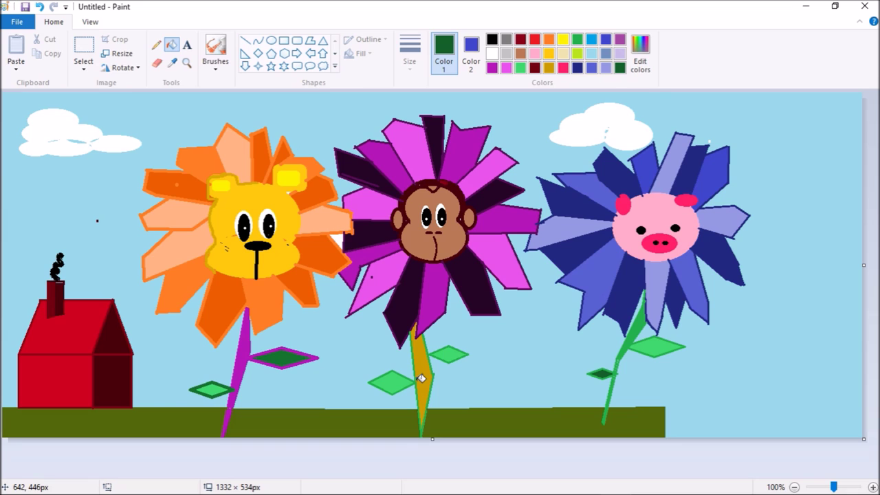
pyautogui.click(422, 379)
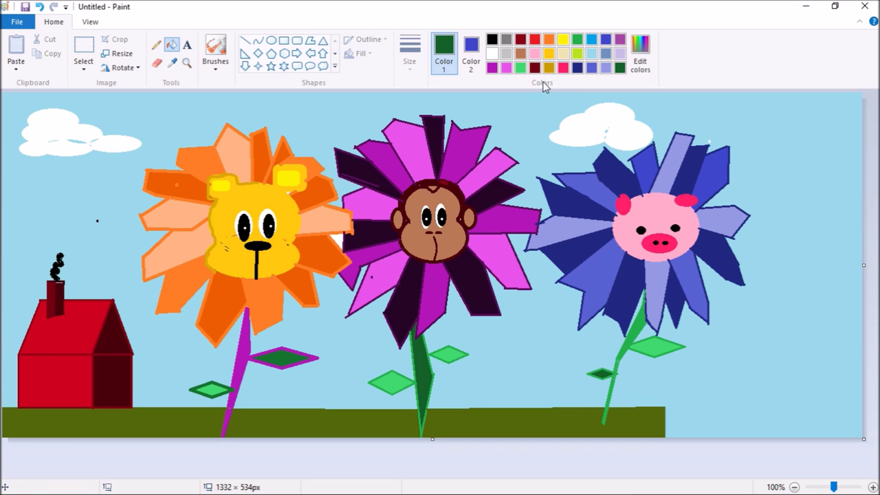
pyautogui.click(521, 63)
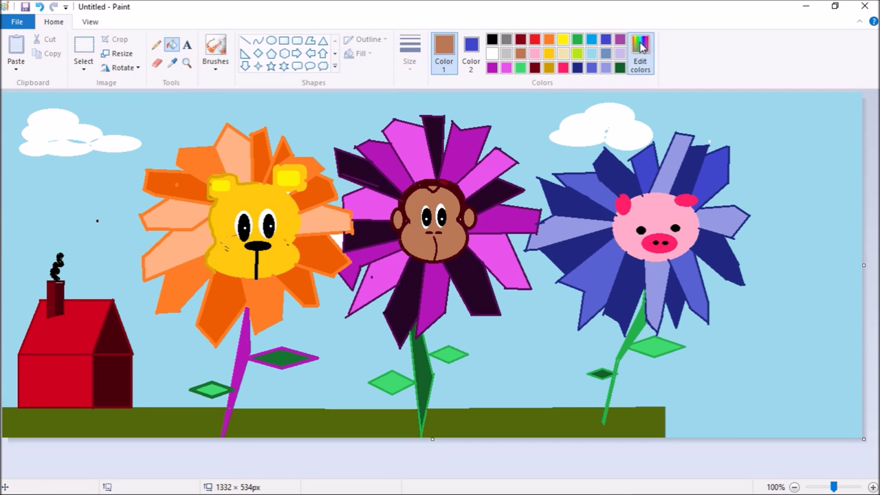
# Mix a dark brown custom colour and fill the right, middle and left ground sections
pyautogui.click(640, 52)
pyautogui.moveTo(580, 221); pyautogui.dragTo(579, 267)
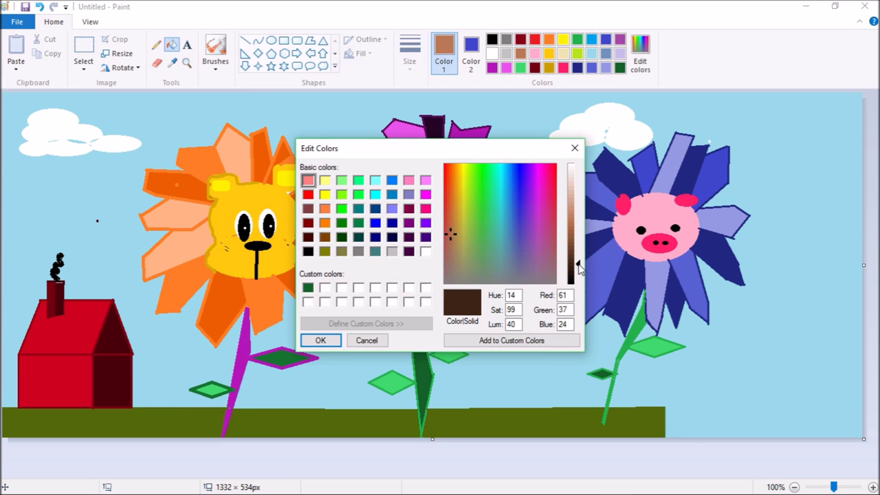
pyautogui.click(511, 340)
pyautogui.click(320, 340)
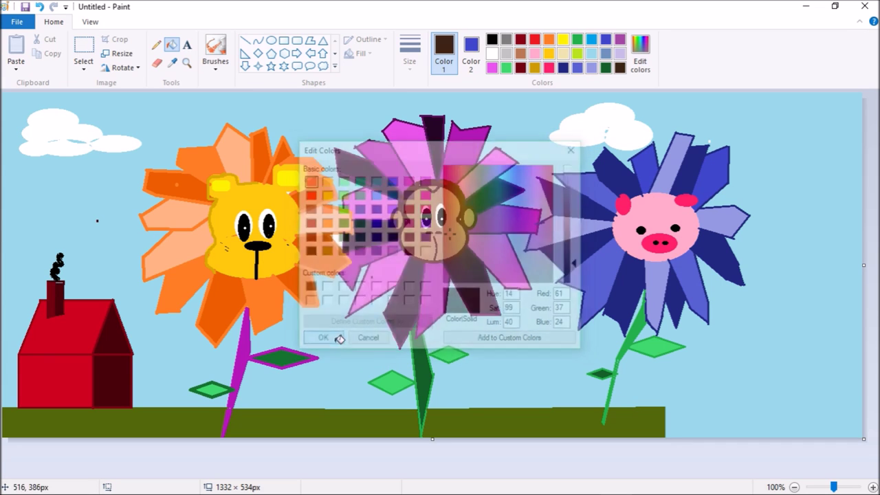
pyautogui.click(478, 412)
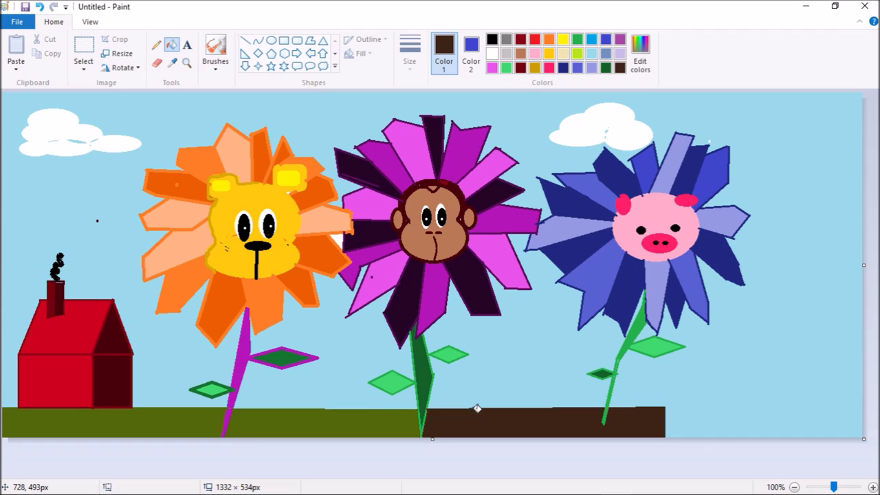
pyautogui.click(373, 418)
pyautogui.click(166, 421)
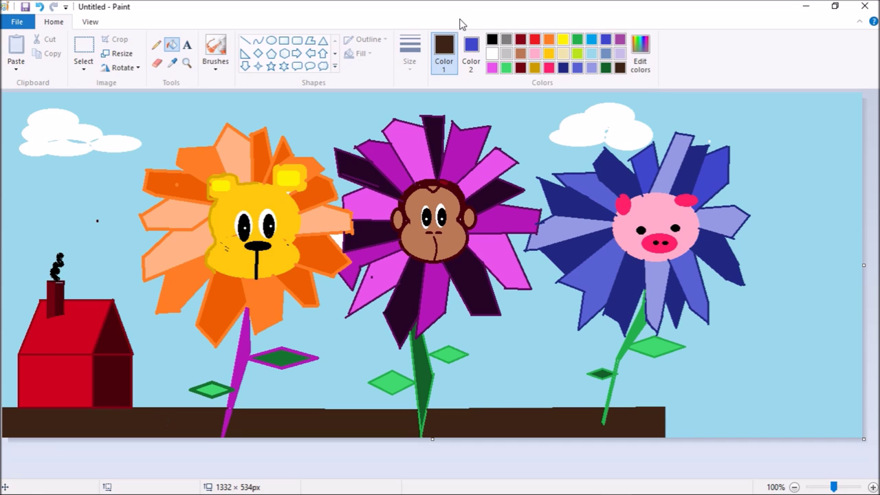
# Draw a green line along the ground from the left edge to the lion stem
pyautogui.click(510, 69)
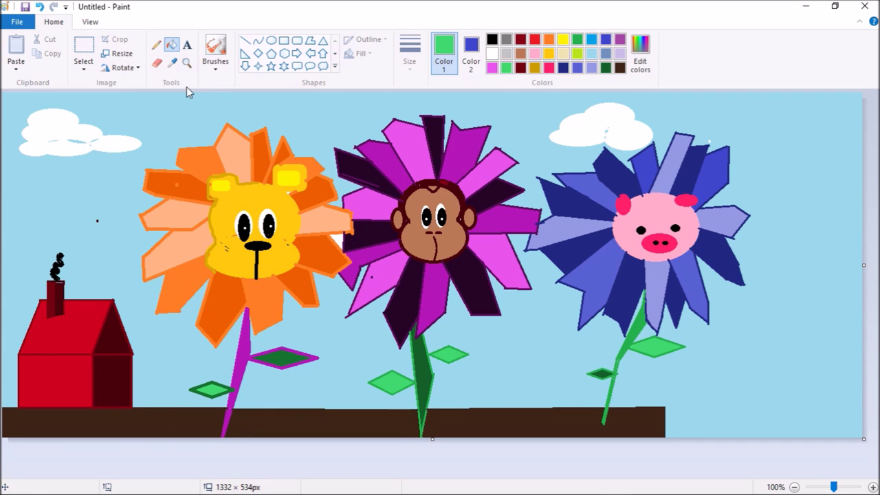
pyautogui.click(246, 41)
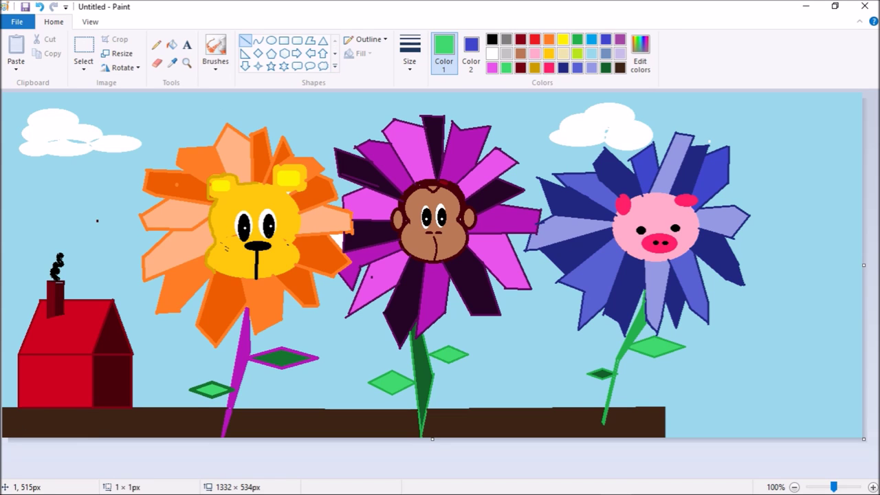
pyautogui.moveTo(4, 426); pyautogui.dragTo(227, 424)
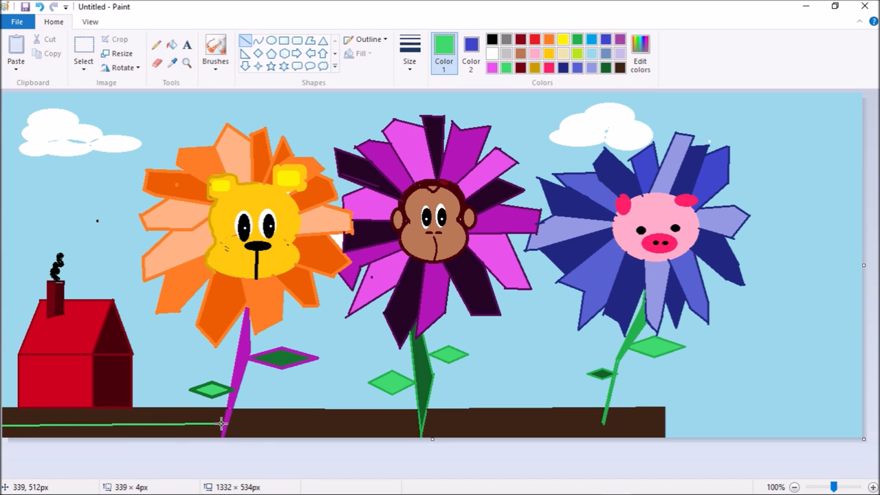
pyautogui.moveTo(223, 423); pyautogui.dragTo(228, 424)
# Extend the green line past the middle and pig stems to the ground's right end
pyautogui.moveTo(227, 425); pyautogui.dragTo(420, 419)
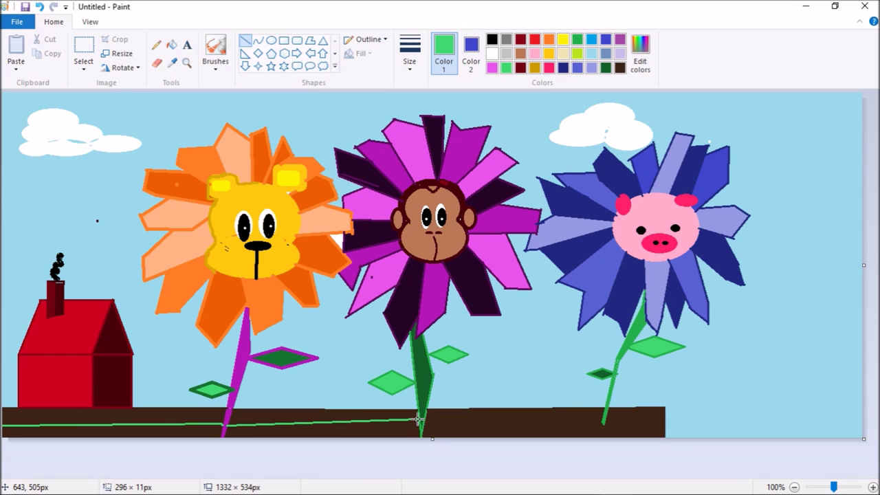
pyautogui.moveTo(419, 419); pyautogui.dragTo(419, 419)
pyautogui.moveTo(424, 418); pyautogui.dragTo(603, 418)
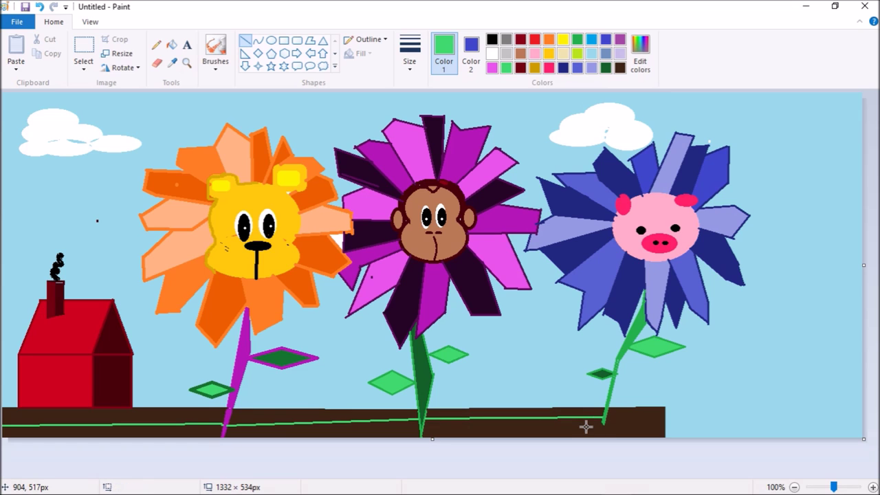
pyautogui.moveTo(606, 416); pyautogui.dragTo(643, 425)
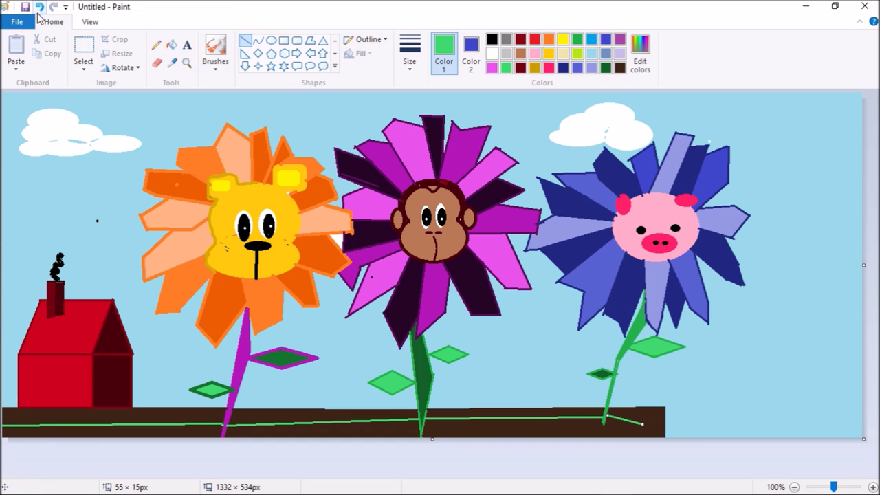
pyautogui.click(39, 6)
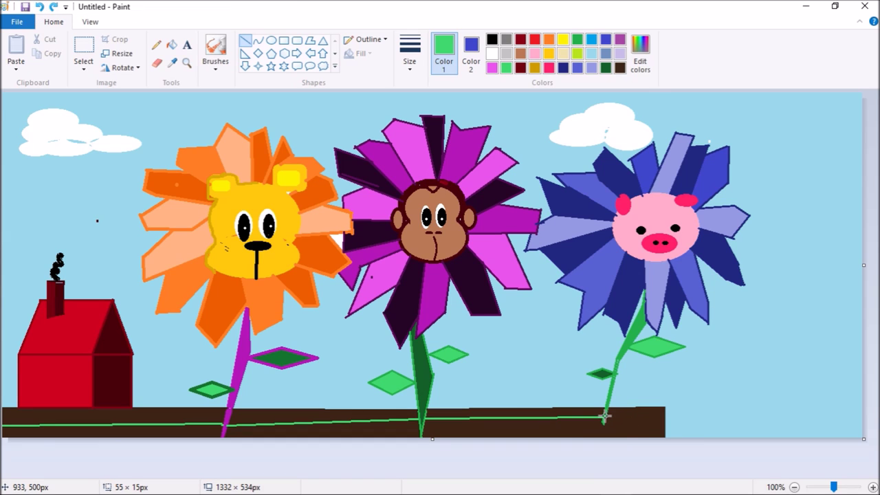
pyautogui.moveTo(608, 418); pyautogui.dragTo(666, 425)
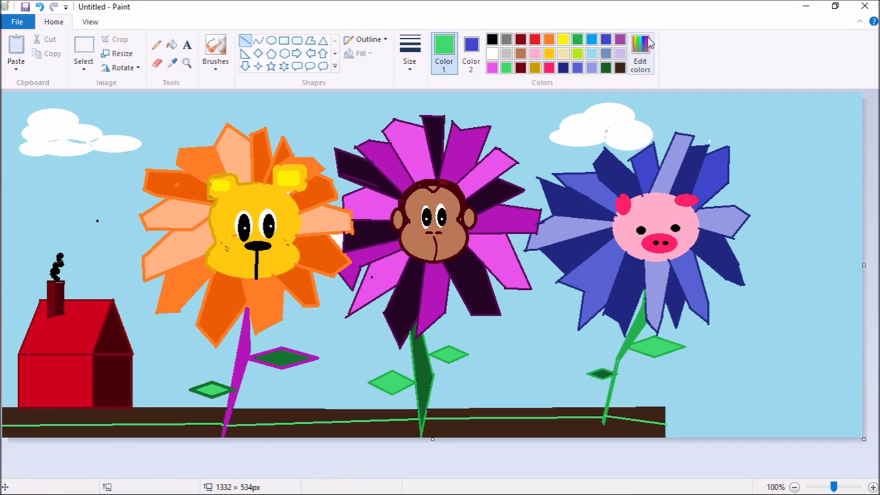
# Lighten the green to a pale mint and save it as a custom colour
pyautogui.click(640, 65)
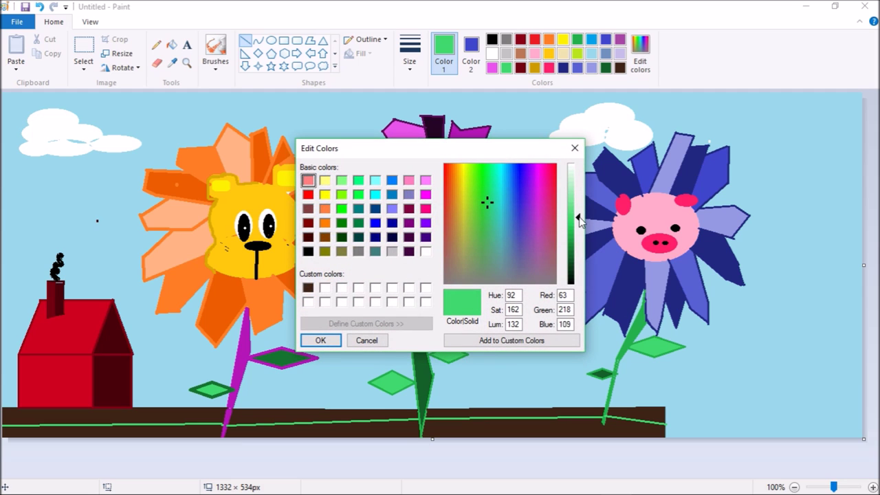
pyautogui.moveTo(580, 218); pyautogui.dragTo(580, 198)
pyautogui.click(512, 341)
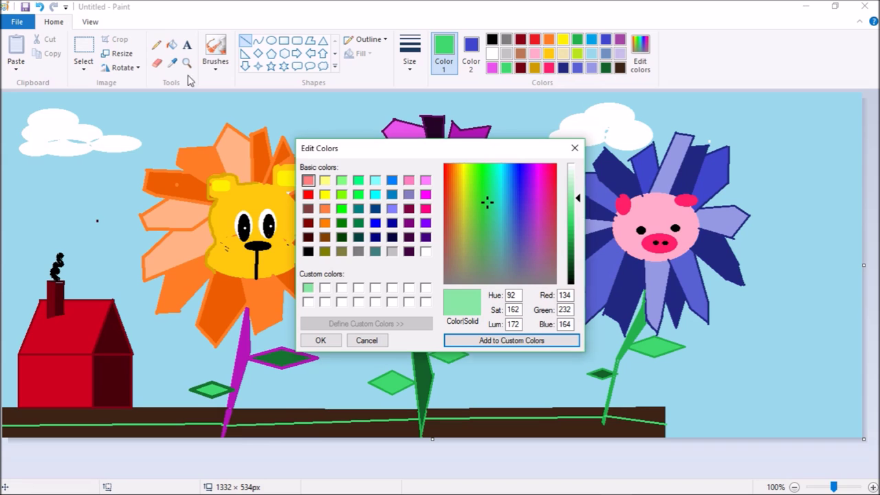
pyautogui.click(320, 341)
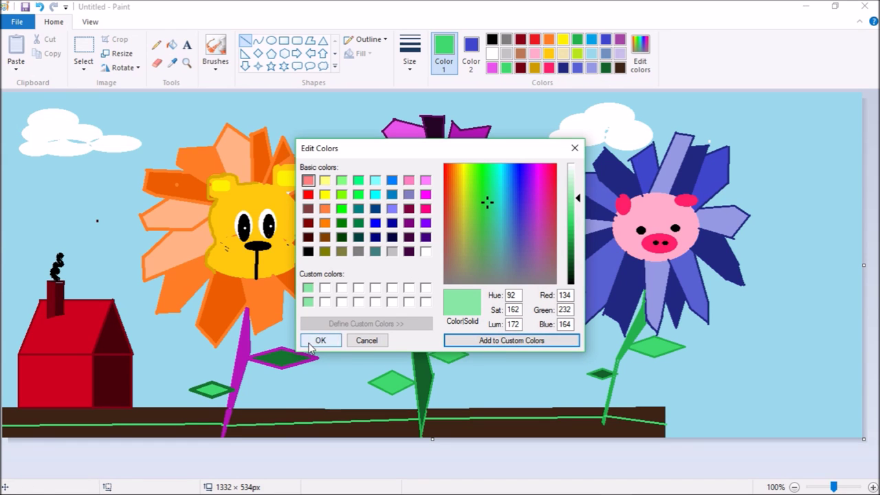
# Fill three ground sections below the line with mint green, undoing the last fill
pyautogui.click(173, 45)
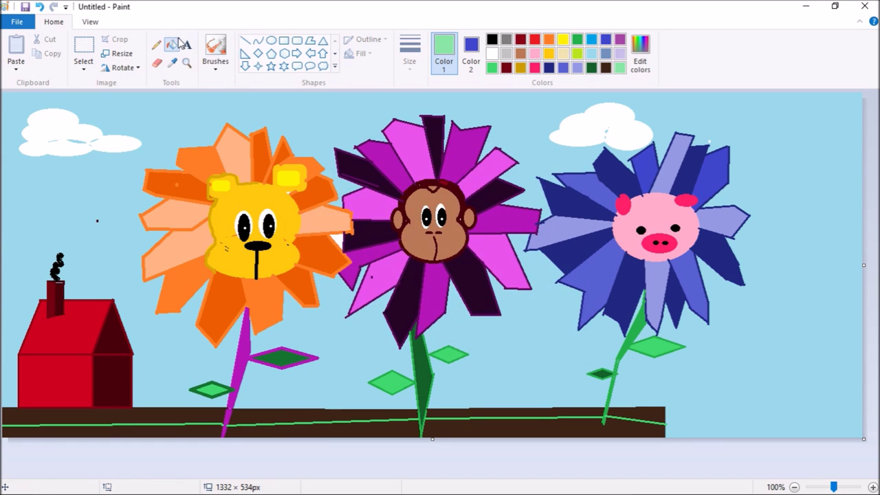
pyautogui.click(186, 427)
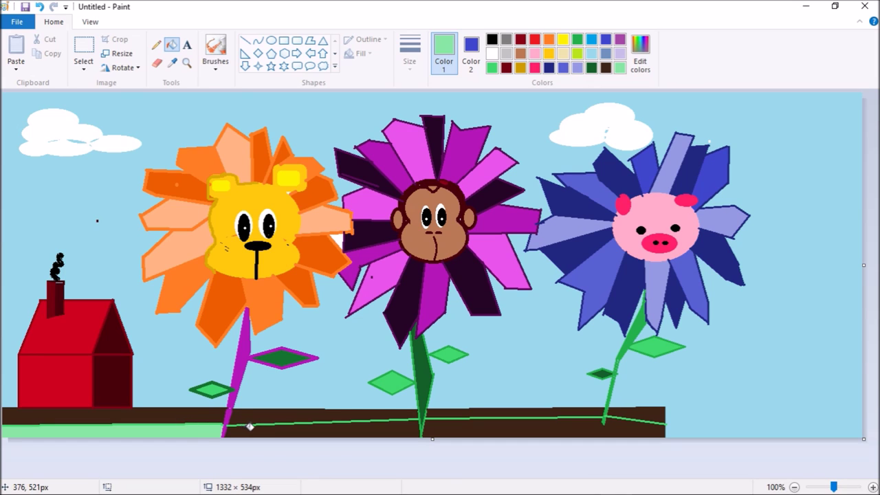
pyautogui.click(250, 427)
pyautogui.click(467, 422)
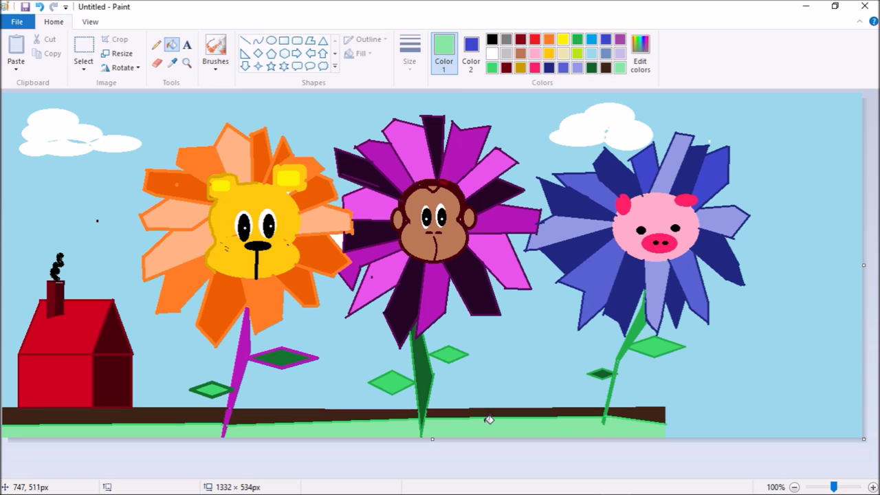
pyautogui.click(40, 7)
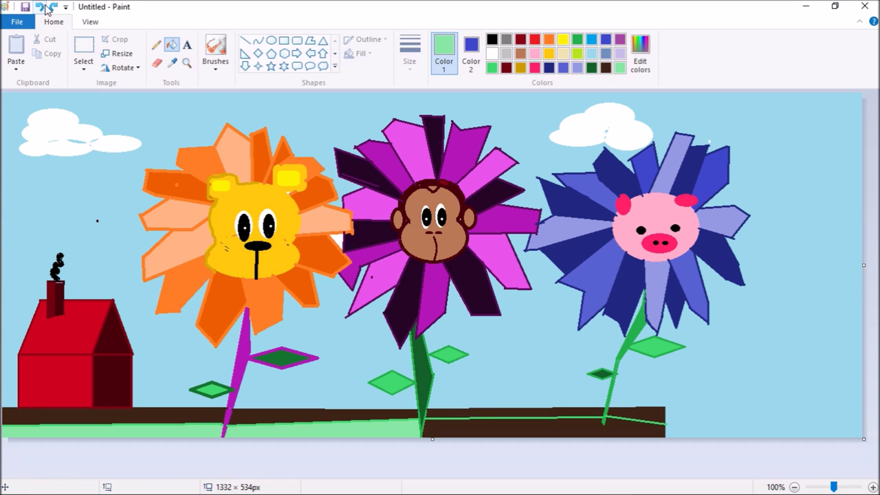
# Undo the remaining mint fills and mix a darker green custom colour
pyautogui.click(39, 7)
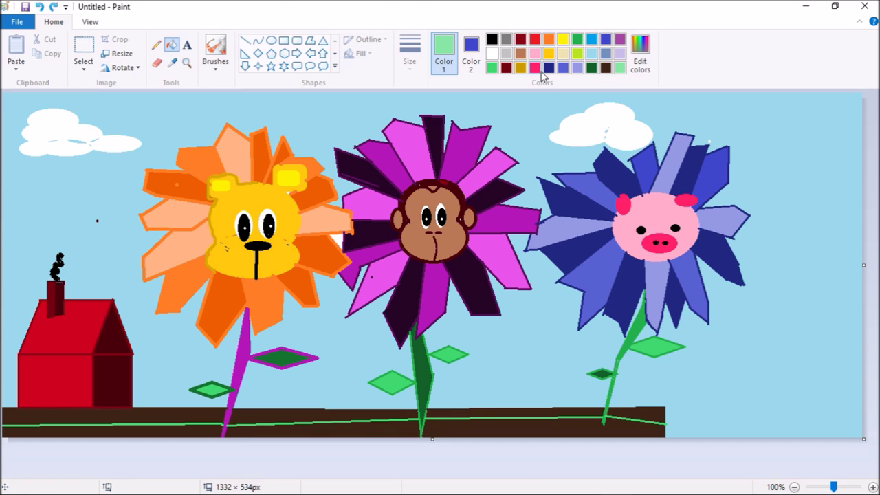
pyautogui.click(592, 68)
pyautogui.click(640, 52)
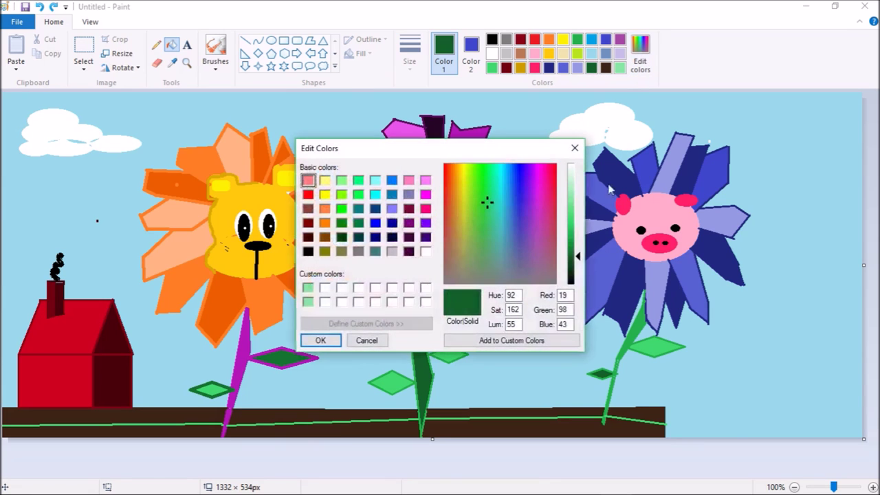
pyautogui.moveTo(579, 258); pyautogui.dragTo(579, 269)
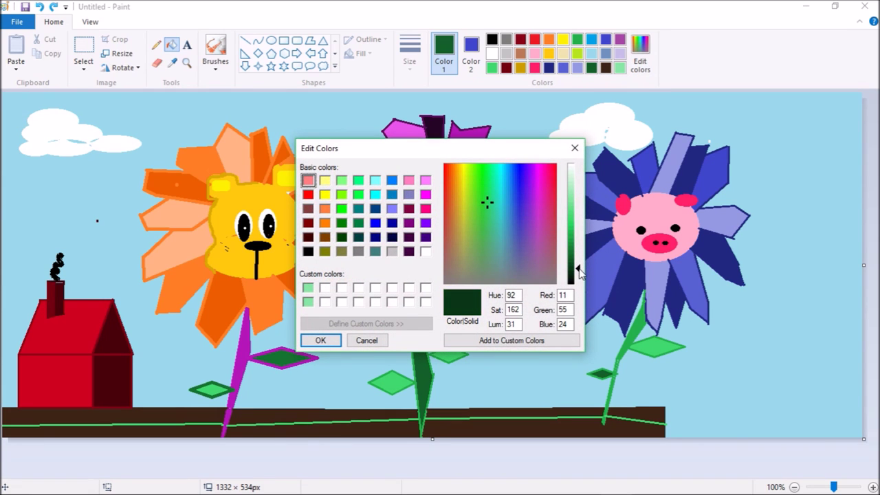
pyautogui.click(511, 341)
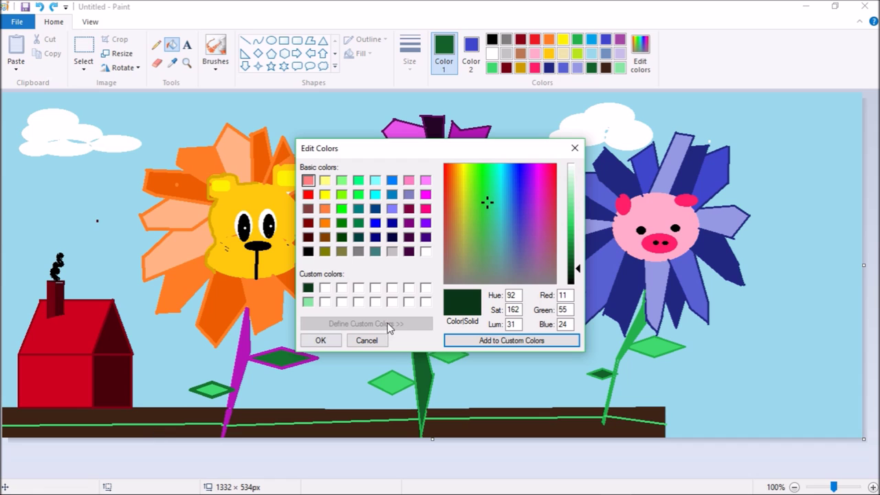
pyautogui.click(511, 340)
pyautogui.click(321, 341)
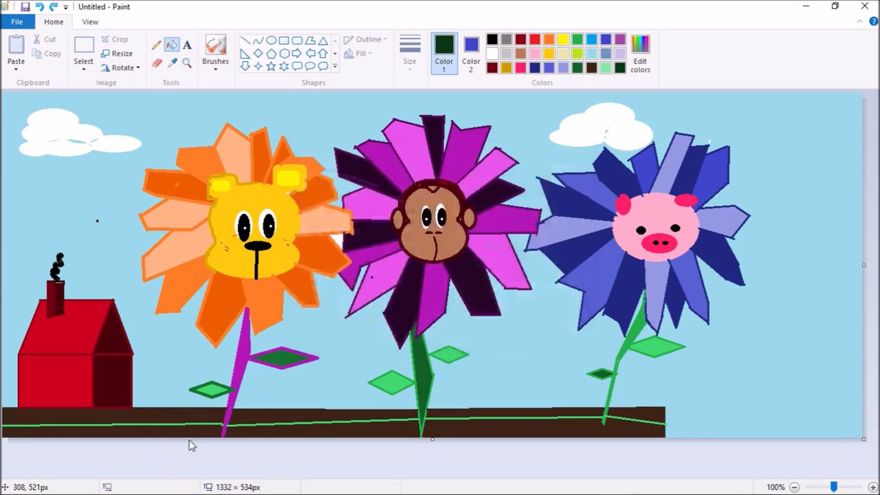
# Fill the right, middle, left and far-right ground sections with dark green
pyautogui.click(586, 416)
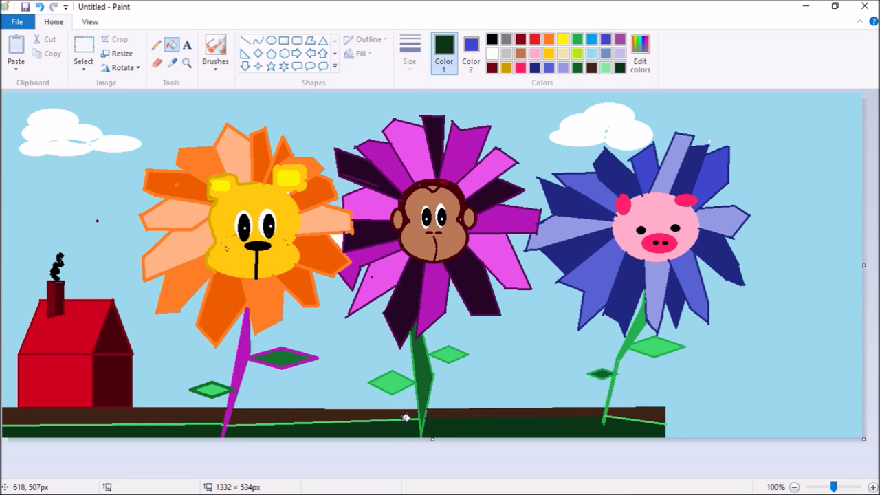
pyautogui.click(404, 418)
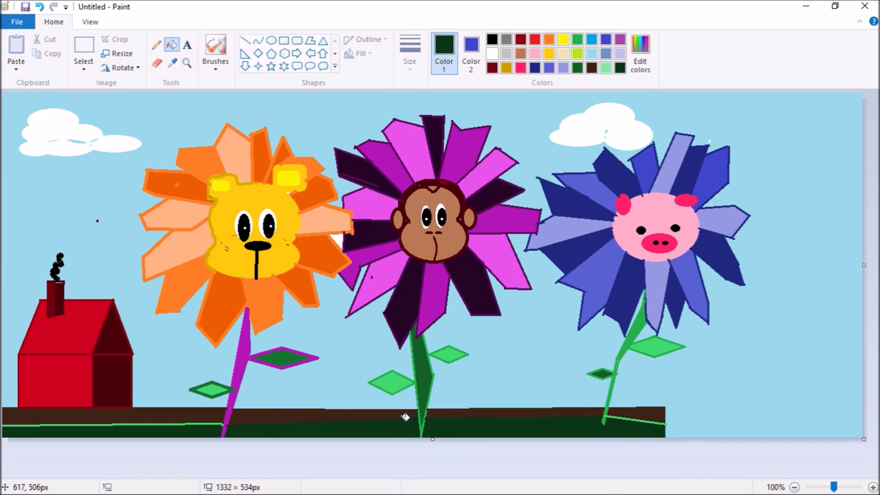
pyautogui.click(172, 421)
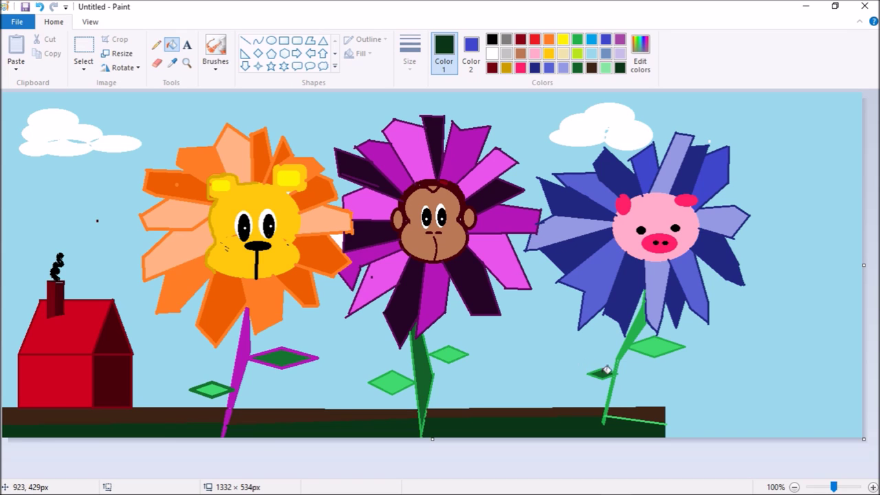
pyautogui.click(646, 418)
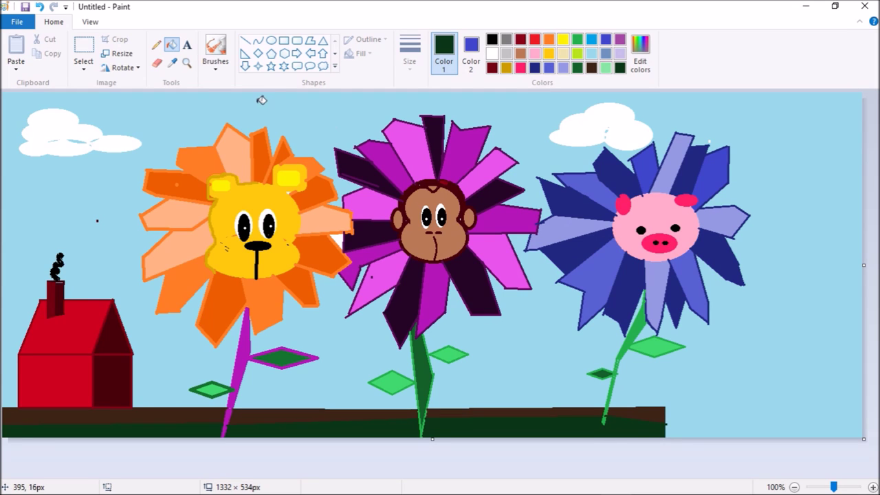
# Undo the dark green fills and all the green ground line segments
pyautogui.click(43, 7)
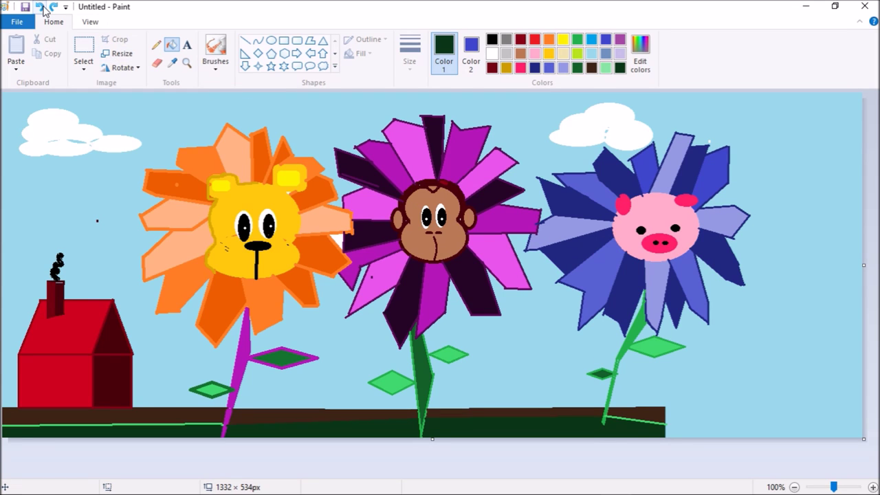
pyautogui.click(43, 7)
pyautogui.click(43, 7)
pyautogui.click(43, 7)
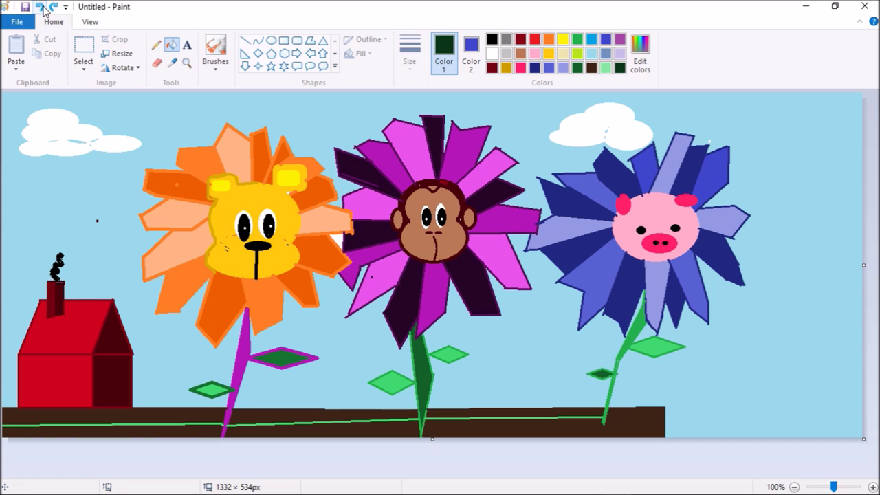
pyautogui.click(43, 7)
pyautogui.click(43, 7)
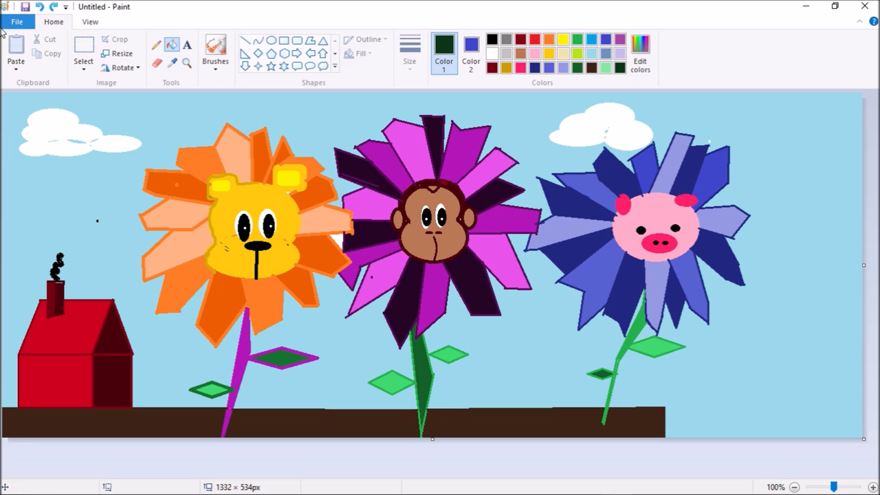
# Draw a short brown line at the ground bar's right end, then lengthen it
pyautogui.click(246, 41)
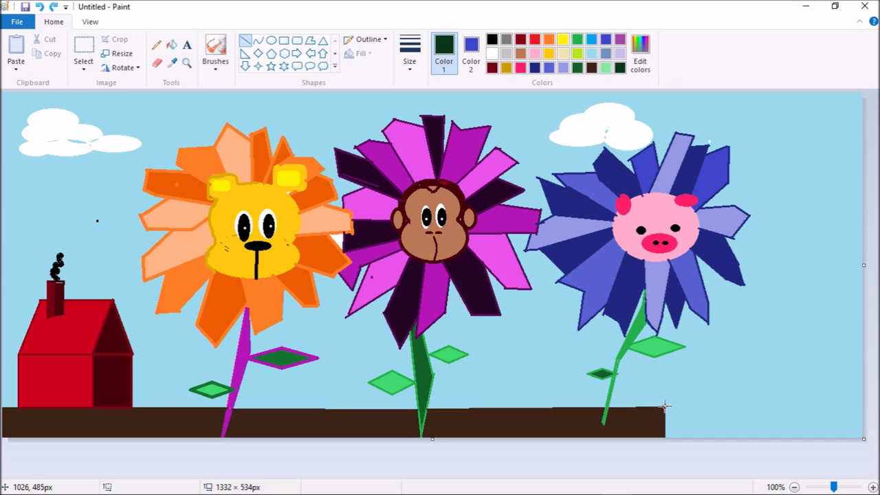
pyautogui.moveTo(665, 409); pyautogui.dragTo(682, 417)
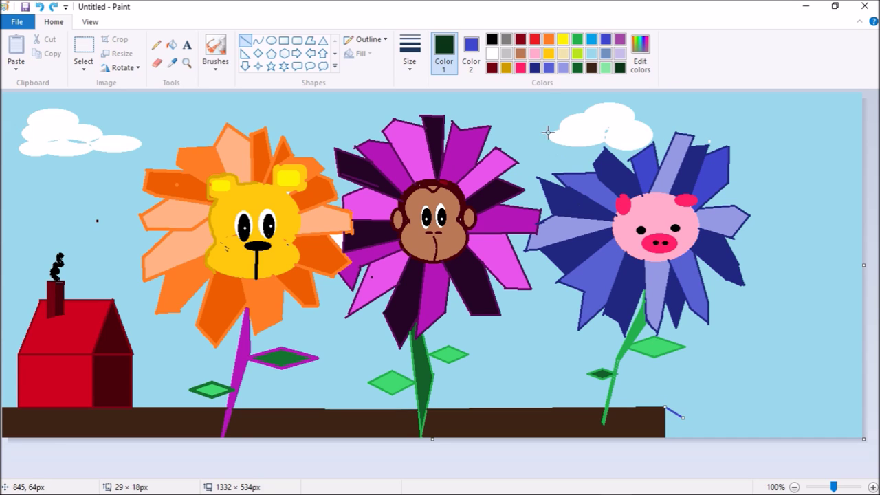
pyautogui.rightClick(523, 48)
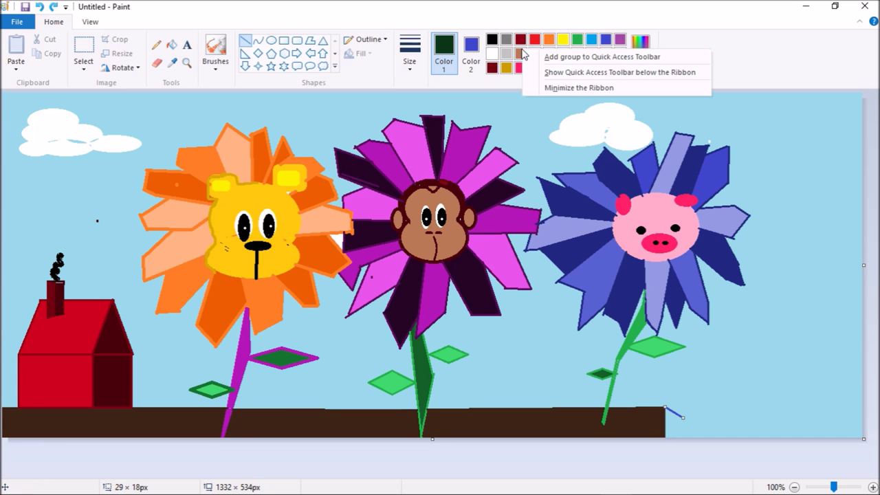
pyautogui.click(654, 352)
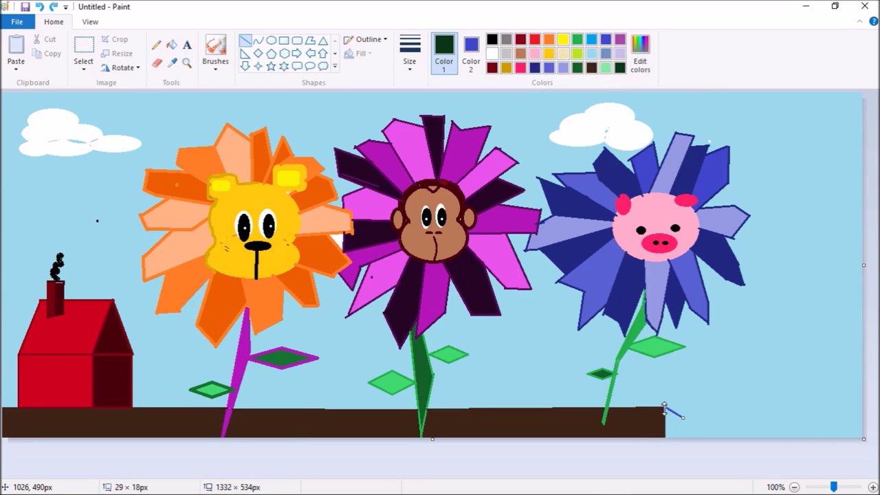
pyautogui.click(520, 54)
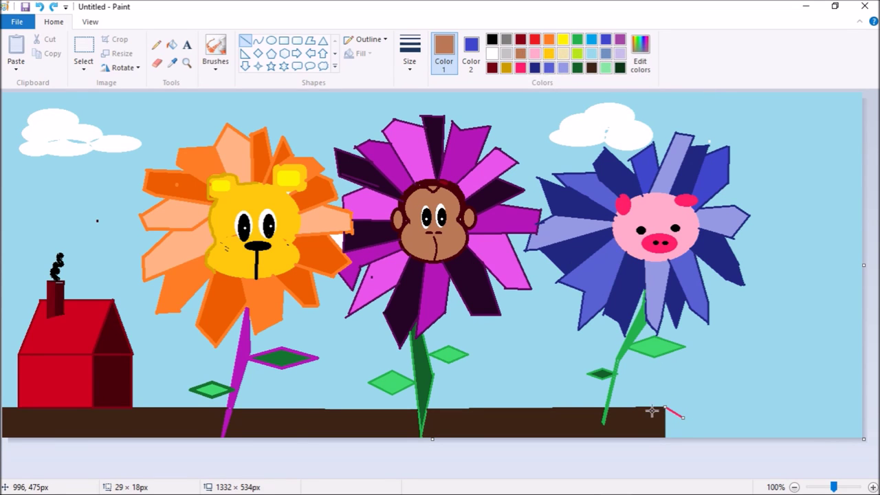
pyautogui.rightClick(172, 46)
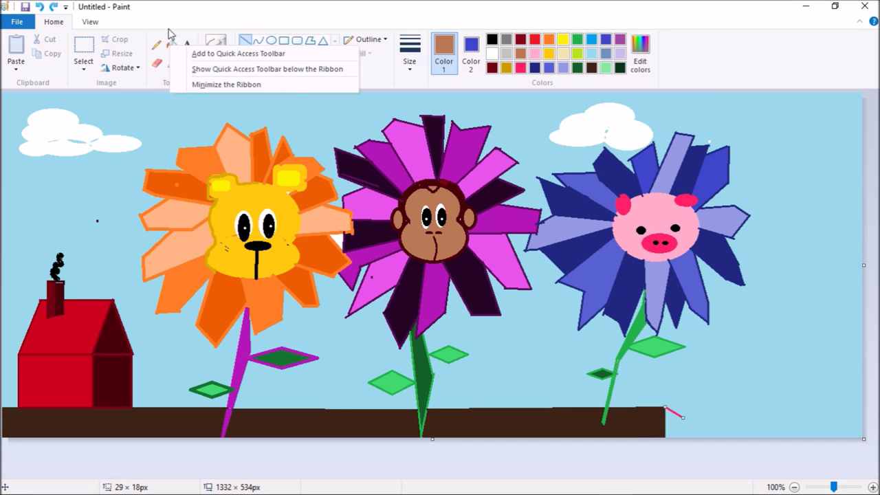
pyautogui.click(172, 44)
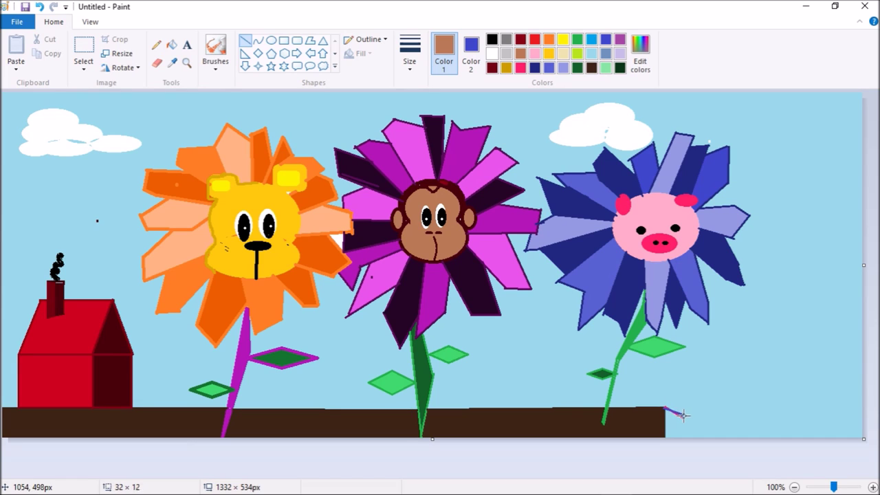
pyautogui.moveTo(664, 410); pyautogui.dragTo(689, 420)
# Set the secondary colour to tan, then undo the short line at the ground's end
pyautogui.click(550, 68)
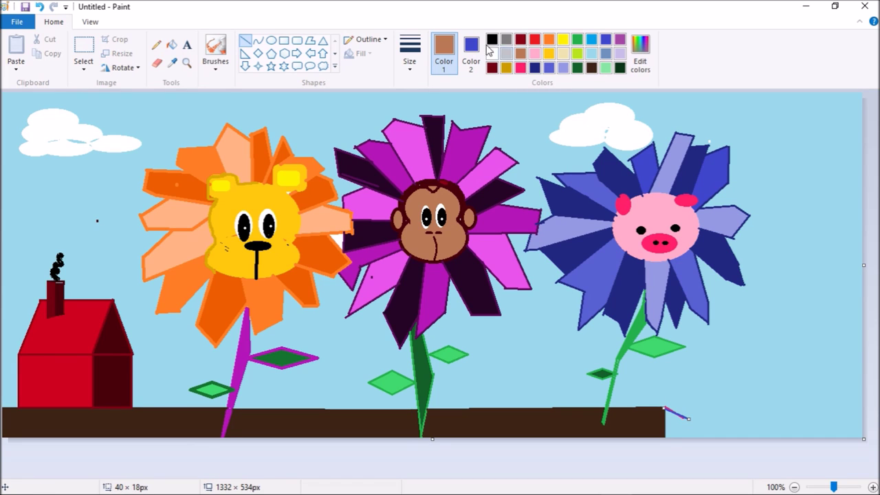
pyautogui.click(471, 51)
pyautogui.click(523, 55)
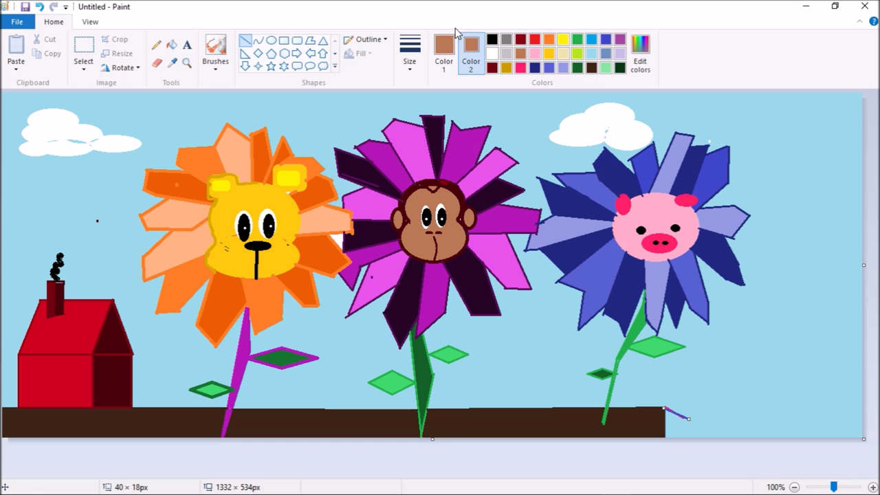
pyautogui.click(444, 51)
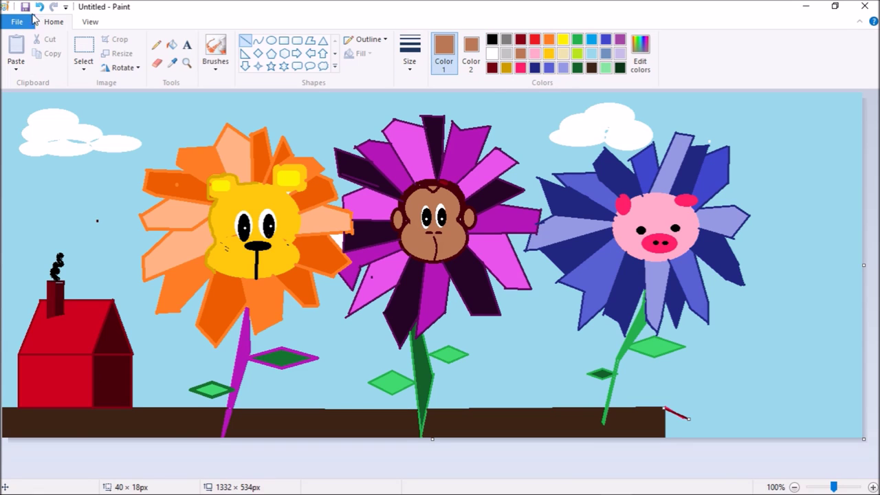
pyautogui.click(39, 7)
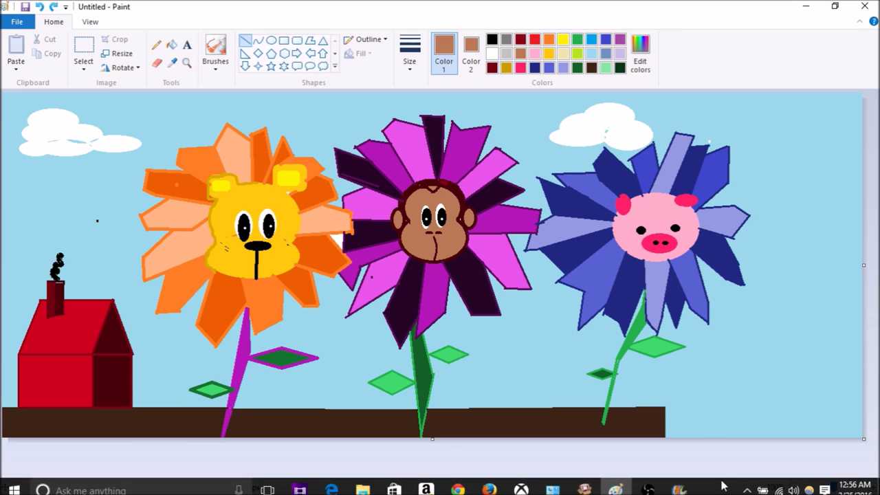
# Outline a slanted wedge off the ground's right end and fill it
pyautogui.moveTo(665, 410)
pyautogui.mouseDown()
pyautogui.moveTo(688, 423)
pyautogui.moveTo(688, 438)
pyautogui.mouseUp()
pyautogui.click(707, 422)
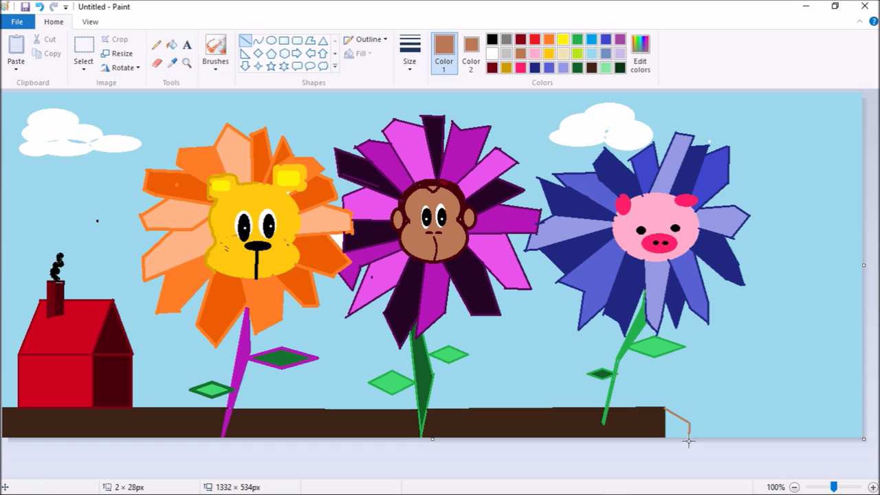
pyautogui.click(692, 374)
pyautogui.click(172, 45)
pyautogui.click(676, 427)
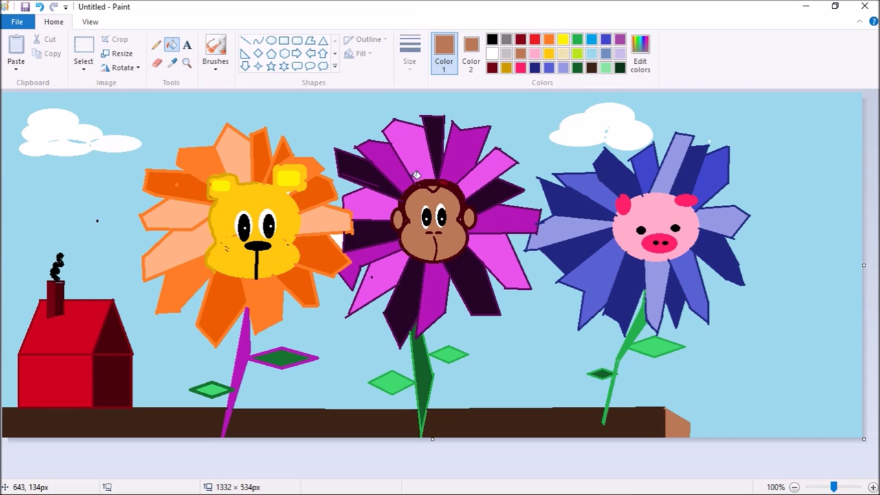
# Mix a near-black dark brown in Edit colors and fill the wedge with it
pyautogui.click(640, 54)
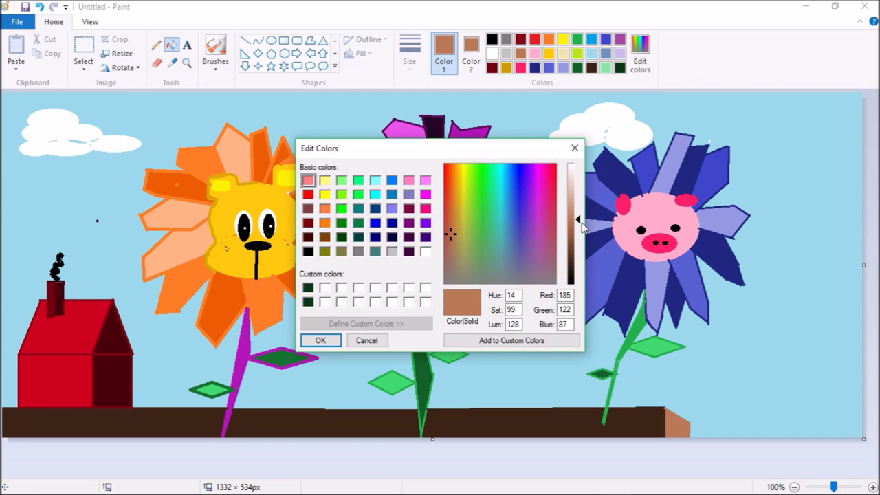
pyautogui.moveTo(578, 220); pyautogui.dragTo(579, 276)
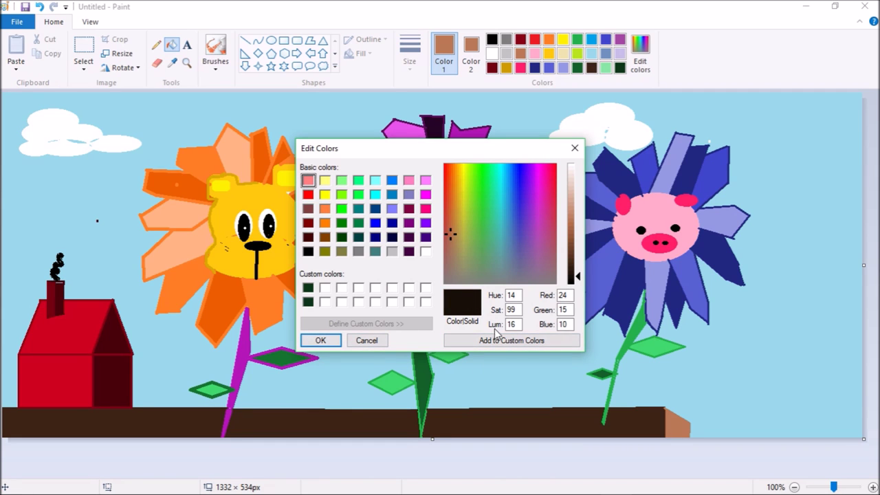
pyautogui.click(512, 340)
pyautogui.click(320, 340)
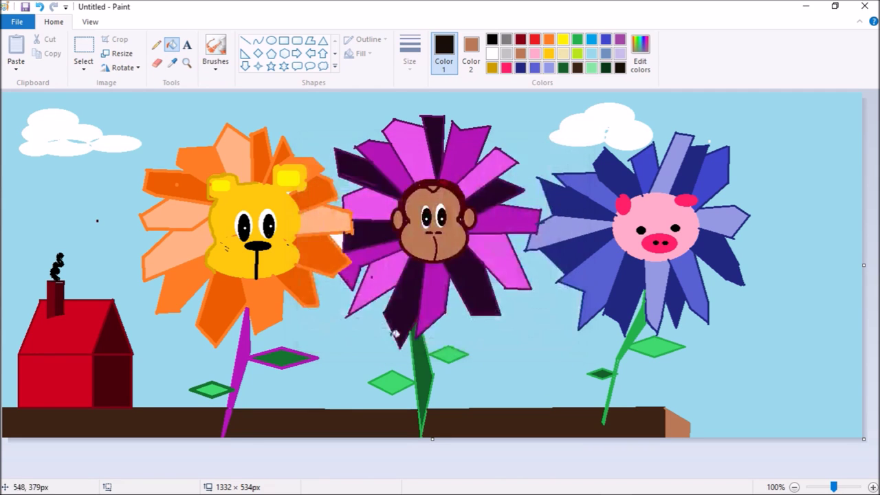
pyautogui.click(681, 423)
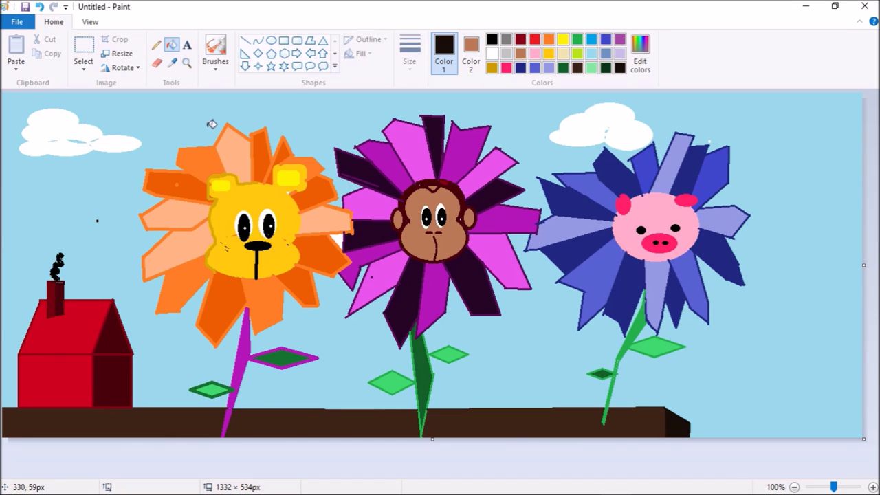
# Draw a diagonal line under the ground's end, mix a slightly lighter brown, and fill the sliver
pyautogui.click(245, 41)
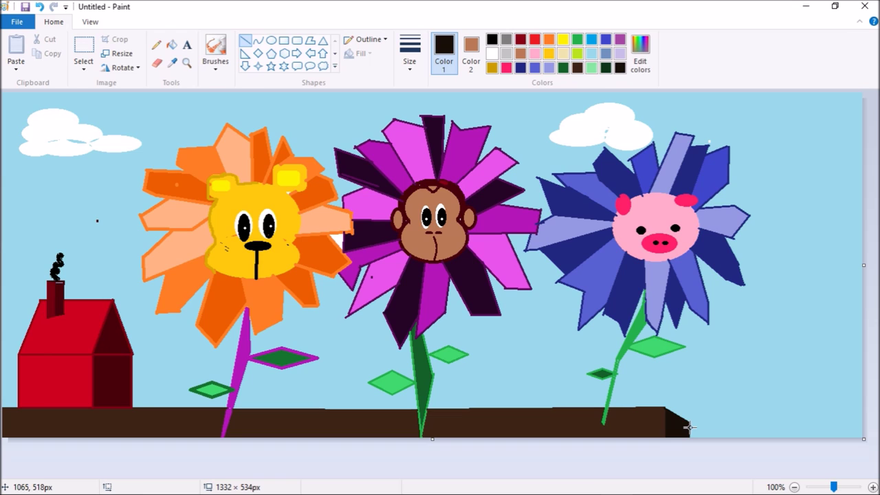
pyautogui.moveTo(687, 424); pyautogui.dragTo(709, 439)
pyautogui.click(641, 52)
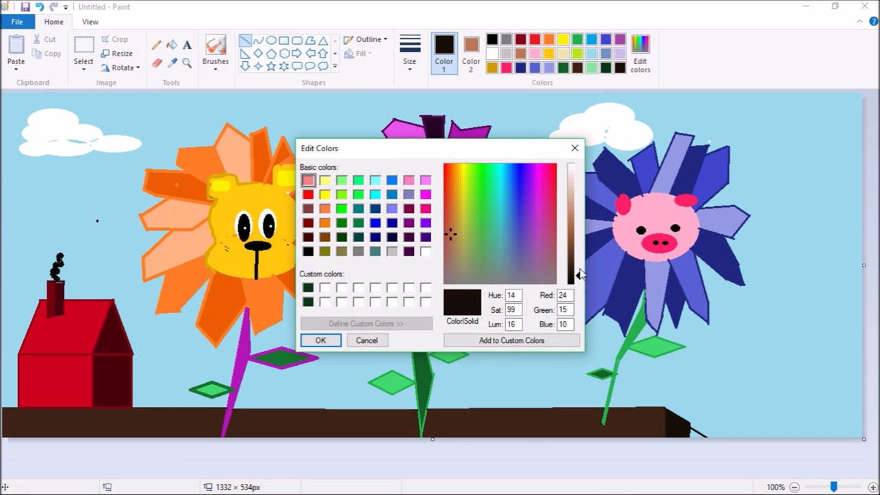
pyautogui.moveTo(580, 278); pyautogui.dragTo(578, 262)
pyautogui.click(511, 340)
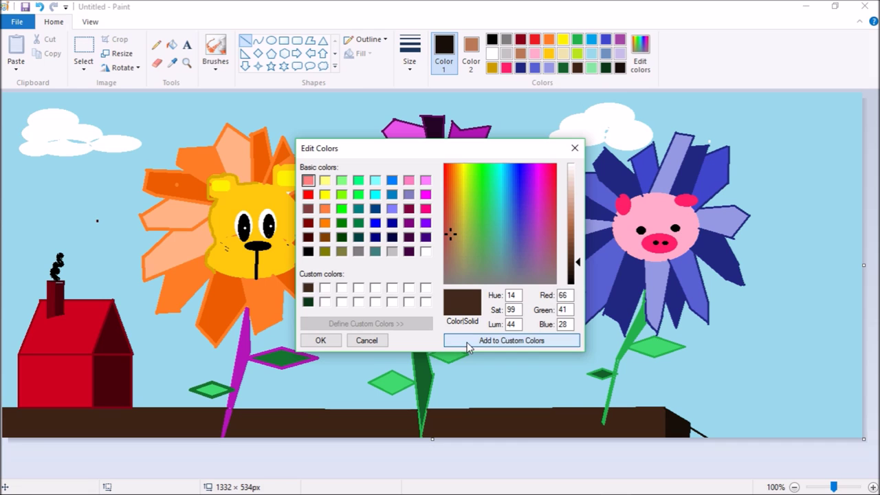
pyautogui.click(321, 340)
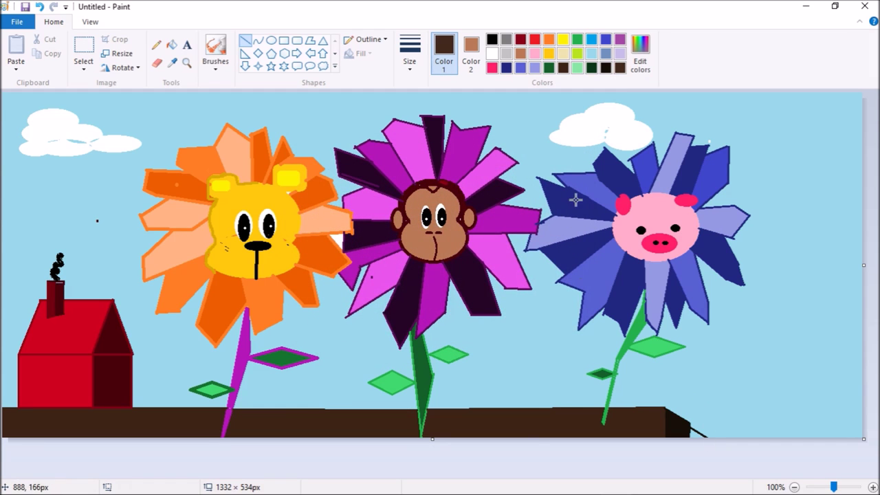
pyautogui.click(172, 45)
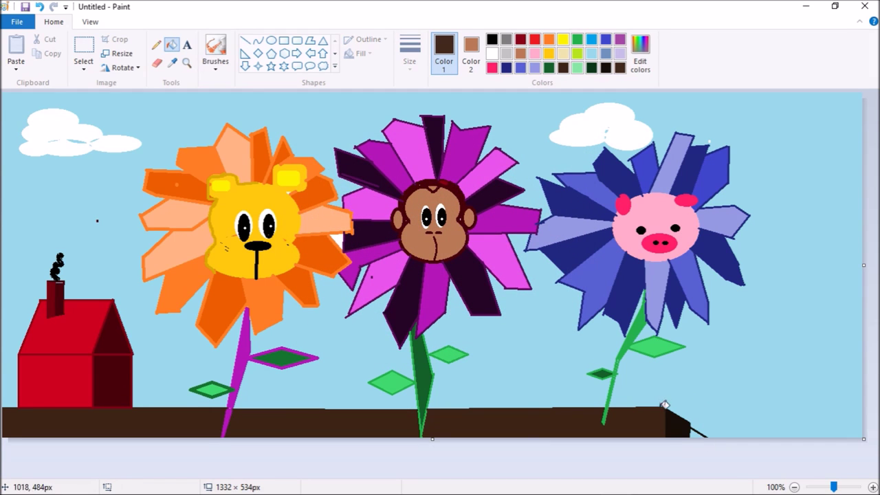
pyautogui.click(694, 433)
# Set both the primary and secondary colours to white
pyautogui.rightClick(275, 42)
pyautogui.rightClick(496, 60)
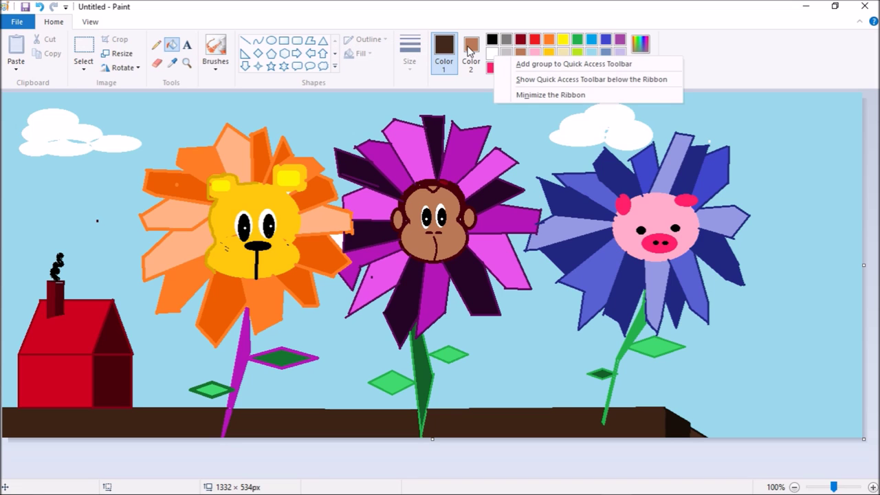
pyautogui.click(492, 55)
pyautogui.click(444, 51)
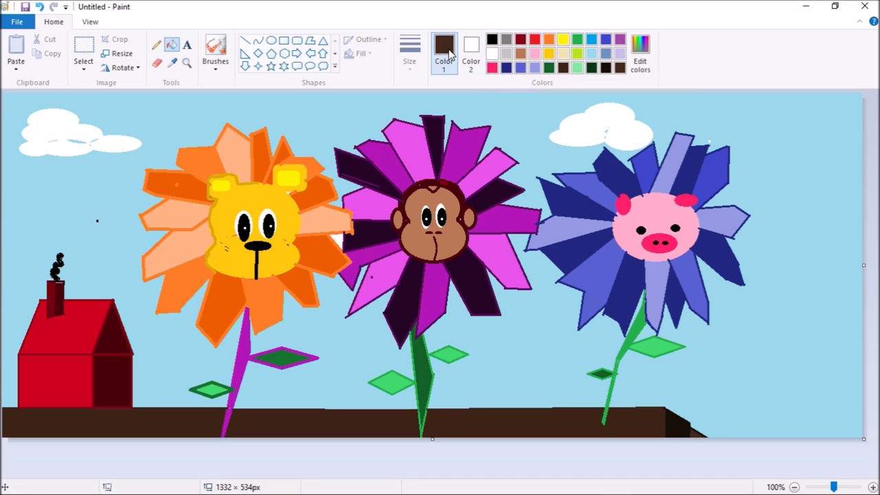
pyautogui.click(493, 55)
# Draw six overlapping white ovals in the upper-right sky to outline a cloud
pyautogui.click(272, 43)
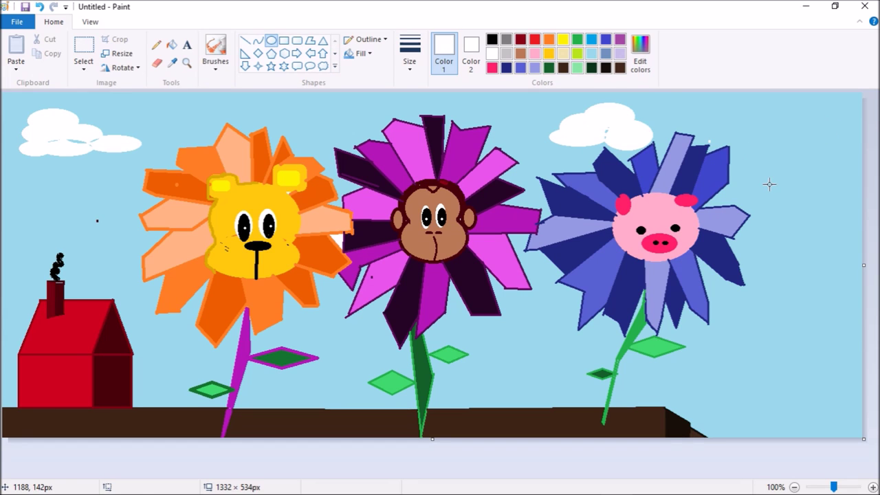
pyautogui.moveTo(769, 185); pyautogui.dragTo(827, 209)
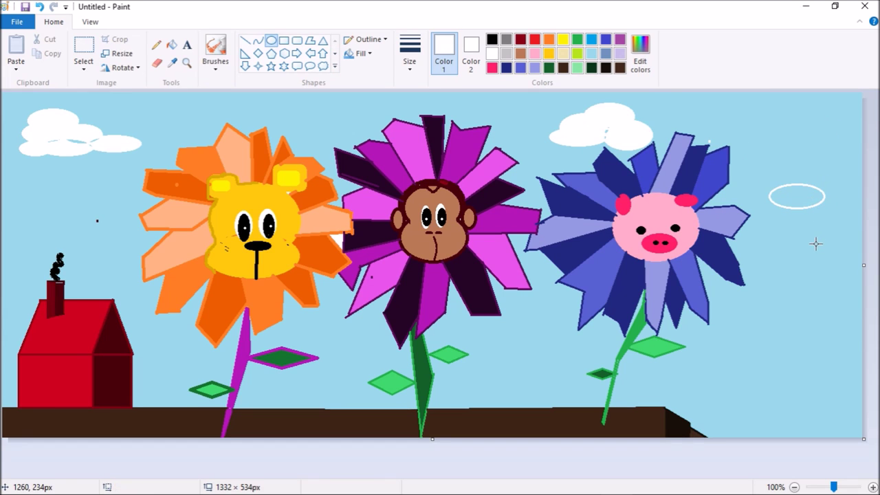
pyautogui.moveTo(809, 192); pyautogui.dragTo(855, 216)
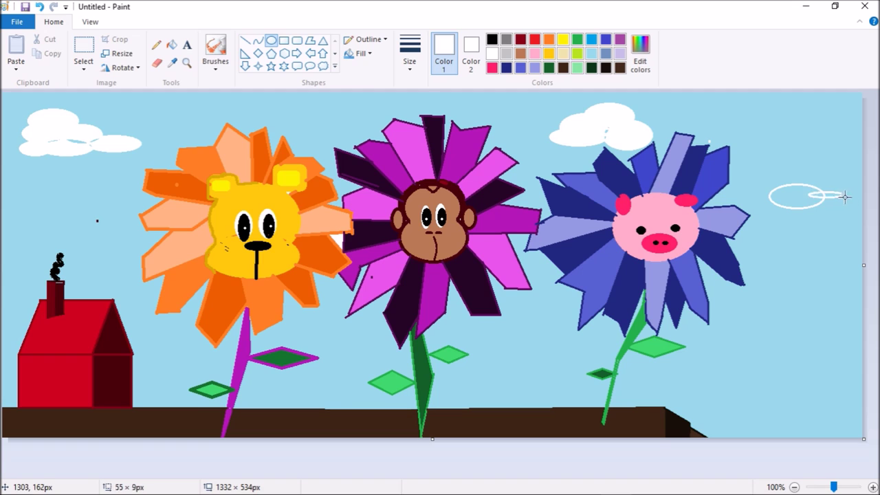
pyautogui.click(818, 249)
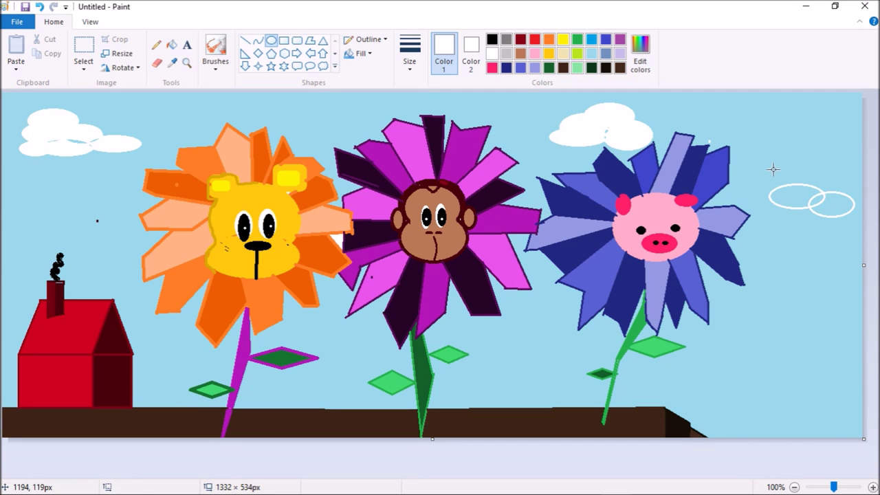
pyautogui.moveTo(773, 168); pyautogui.dragTo(809, 194)
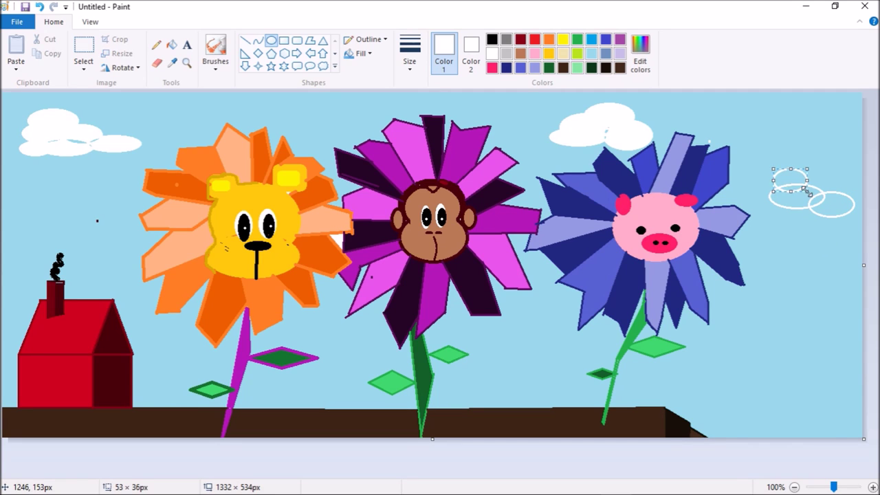
pyautogui.click(805, 232)
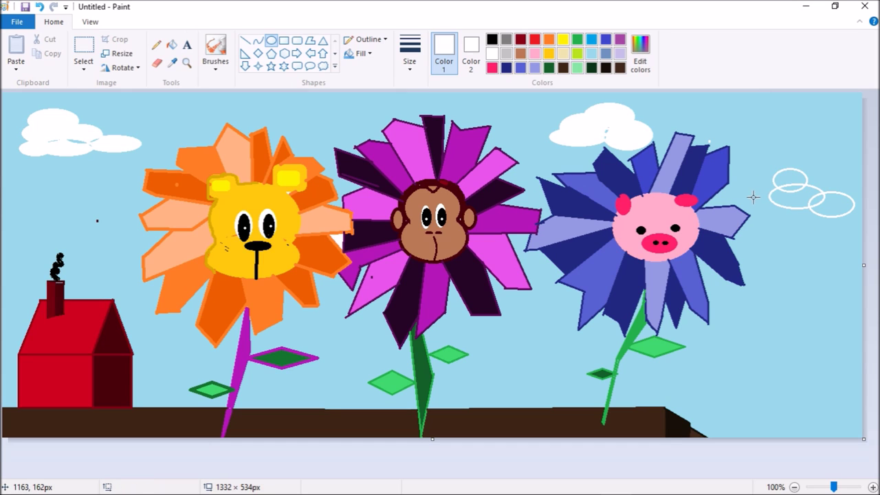
pyautogui.moveTo(753, 197); pyautogui.dragTo(809, 220)
pyautogui.click(828, 239)
pyautogui.moveTo(756, 187); pyautogui.dragTo(803, 203)
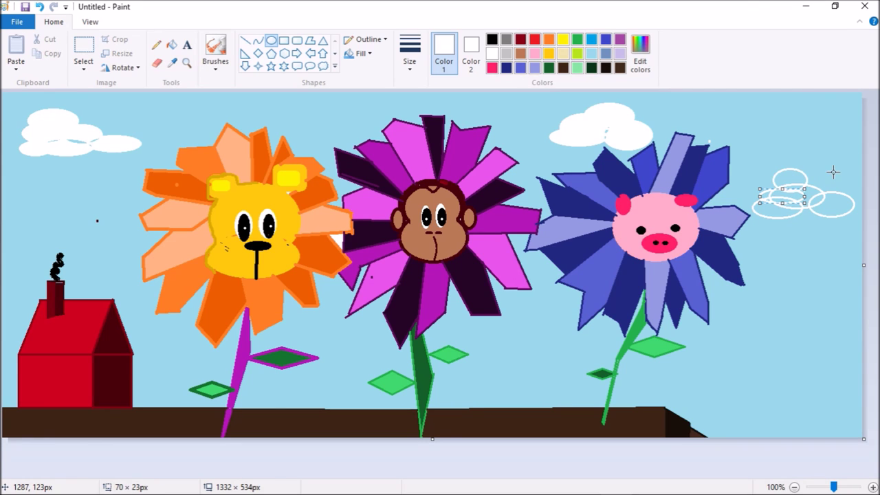
pyautogui.moveTo(803, 174); pyautogui.dragTo(841, 200)
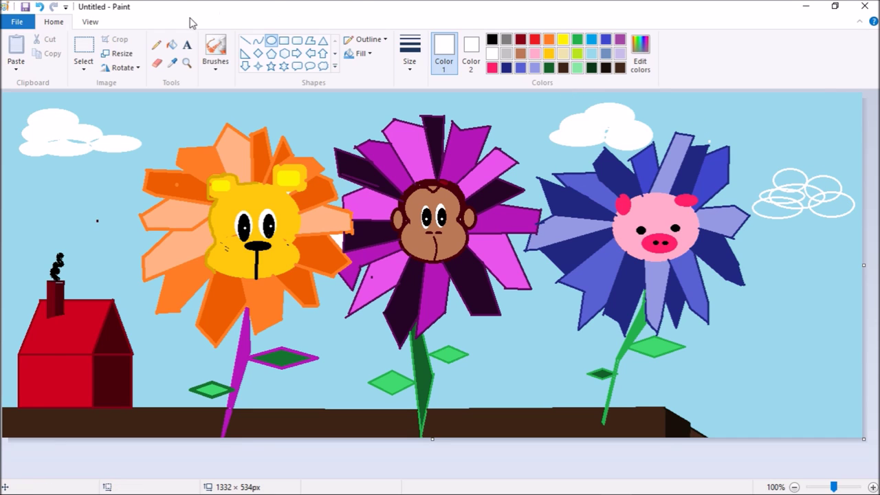
# Flood-fill each enclosed region of the right-hand cloud's ovals with white
pyautogui.click(172, 46)
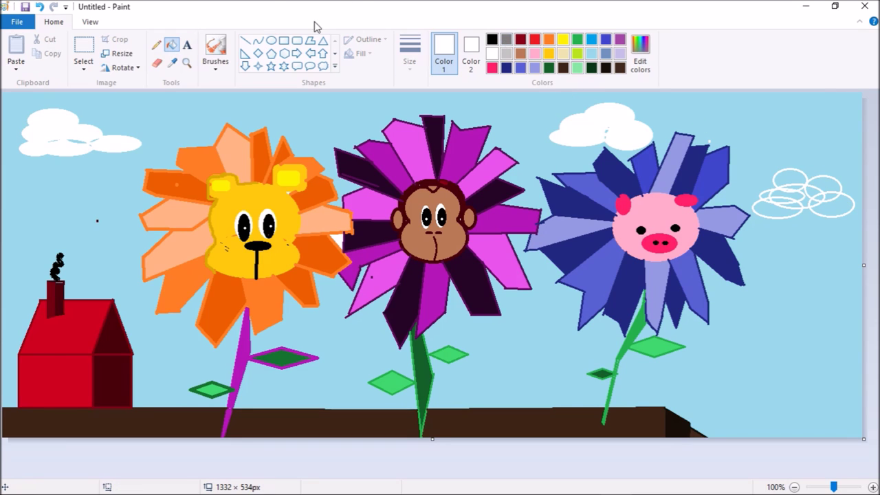
pyautogui.click(794, 176)
pyautogui.click(772, 194)
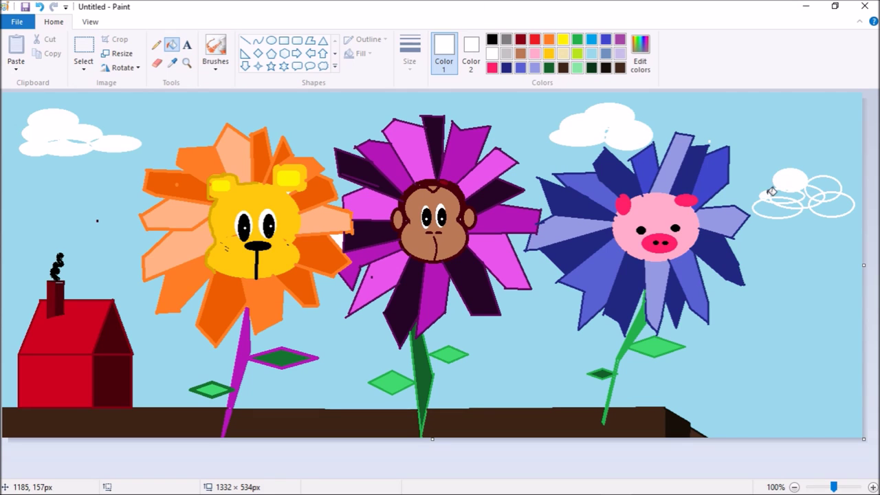
pyautogui.click(777, 206)
pyautogui.click(791, 196)
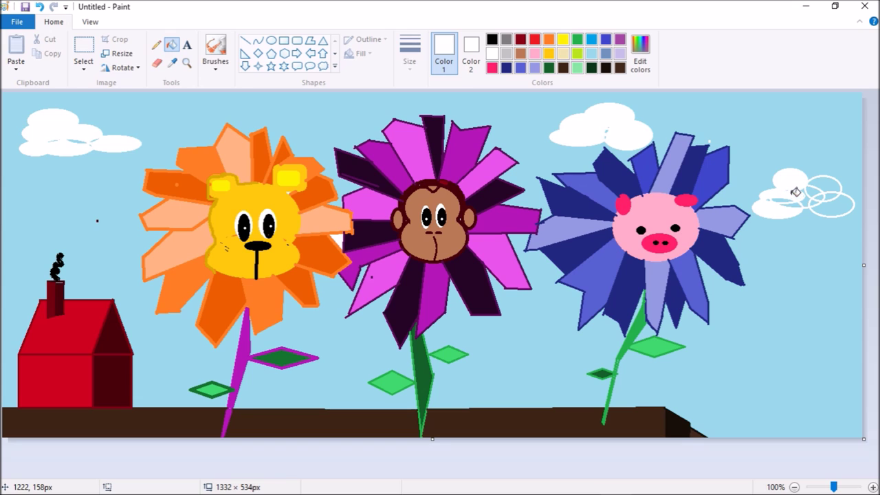
pyautogui.click(812, 201)
pyautogui.click(829, 181)
pyautogui.click(830, 203)
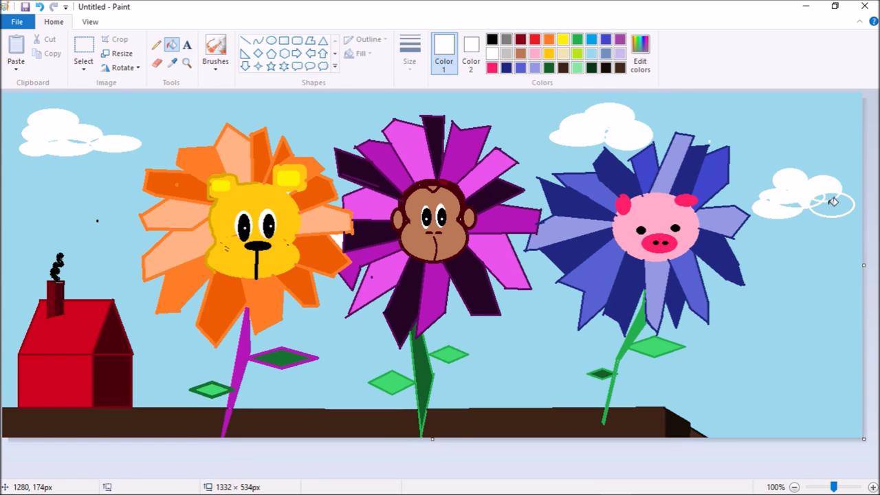
pyautogui.click(833, 202)
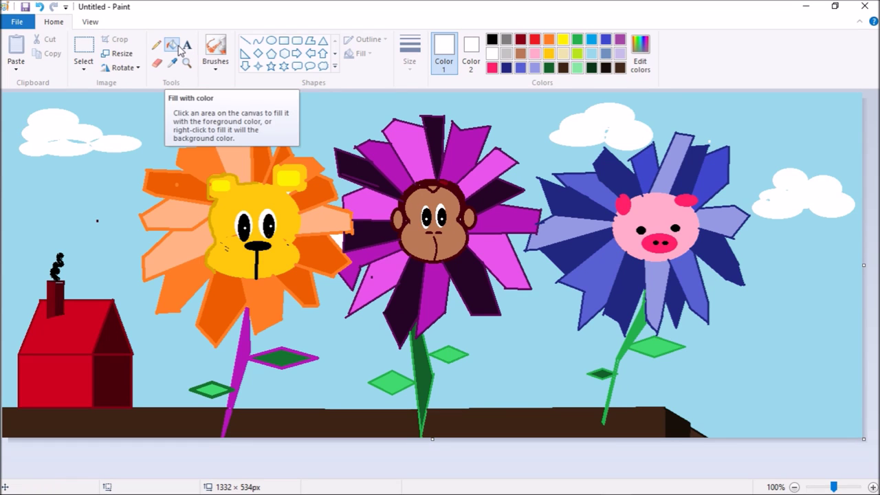
pyautogui.click(271, 53)
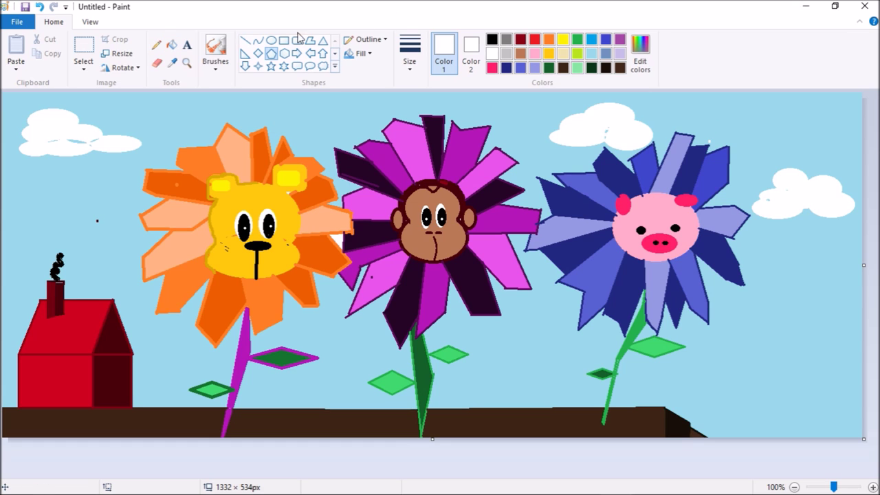
pyautogui.click(271, 41)
pyautogui.moveTo(799, 210); pyautogui.dragTo(824, 212)
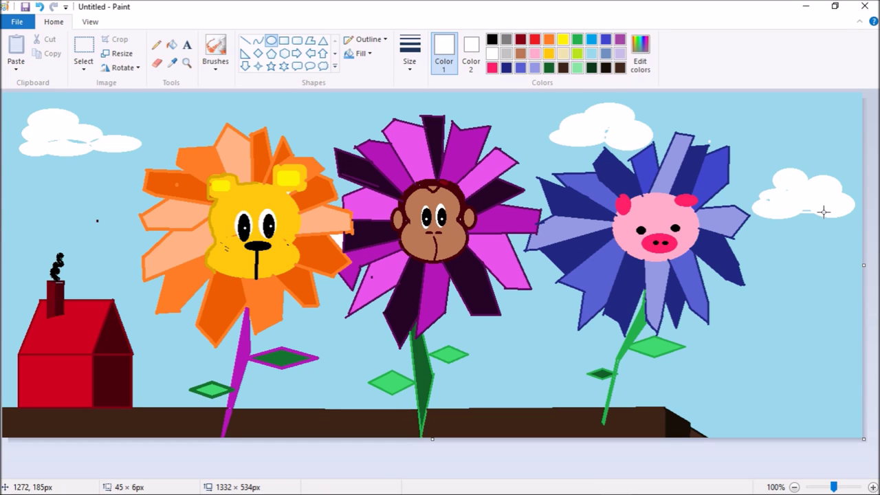
pyautogui.moveTo(824, 212); pyautogui.dragTo(823, 211)
pyautogui.click(172, 45)
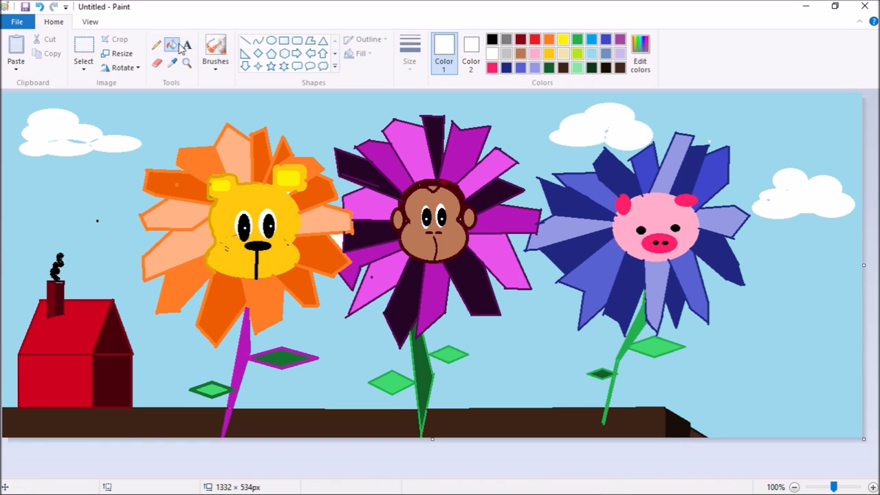
# Fill the sky and the gaps between flowers pink, then undo those fills
pyautogui.click(491, 68)
pyautogui.click(491, 97)
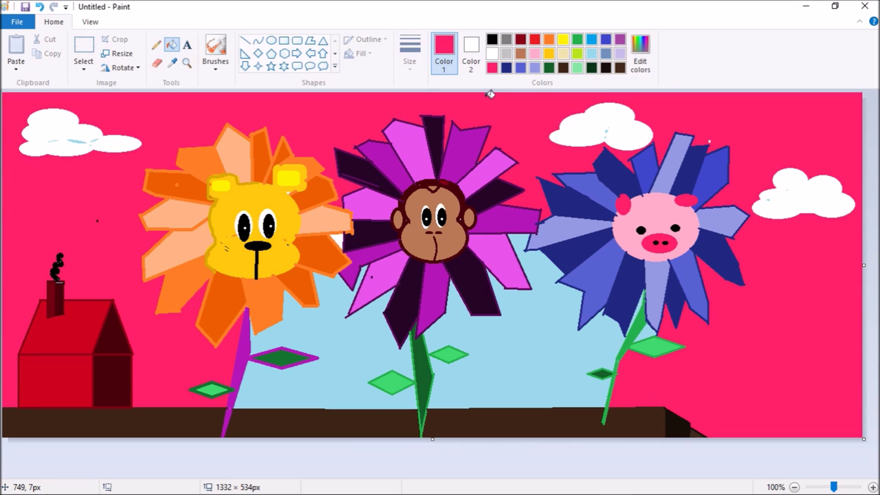
pyautogui.click(496, 342)
pyautogui.click(376, 337)
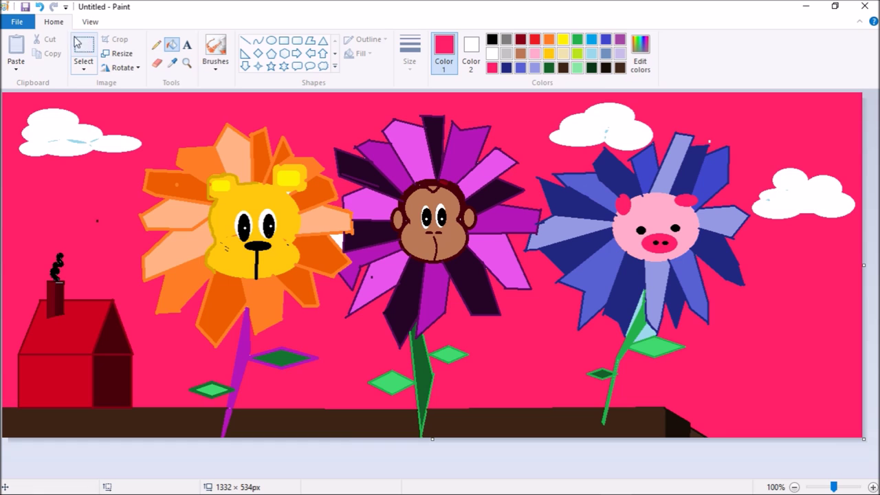
pyautogui.click(38, 8)
pyautogui.click(38, 8)
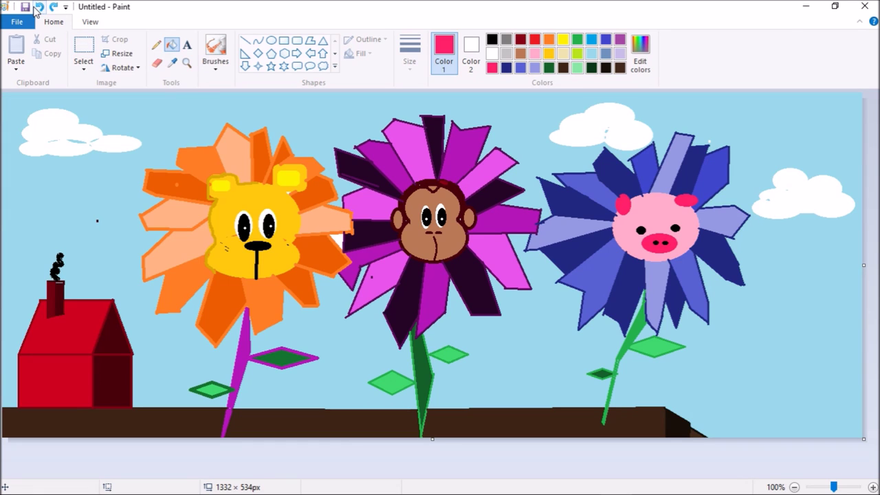
# Try a light green sky with dark brown gaps, then undo both
pyautogui.click(578, 53)
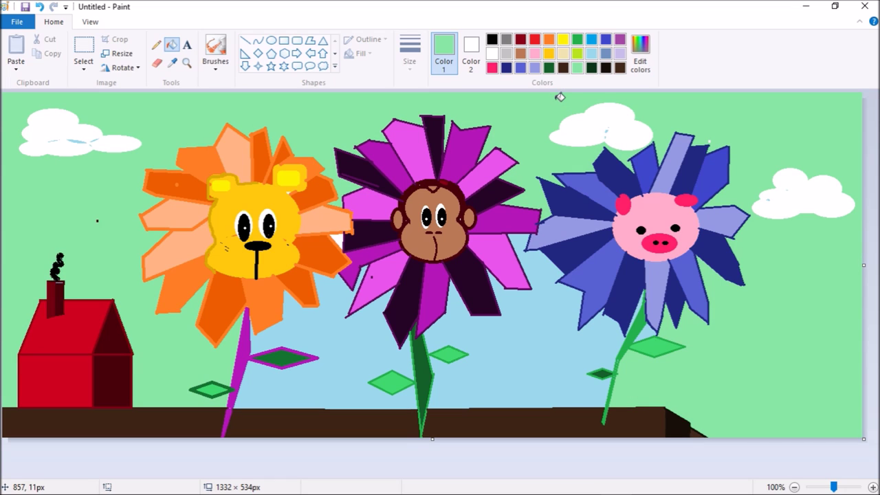
pyautogui.click(621, 68)
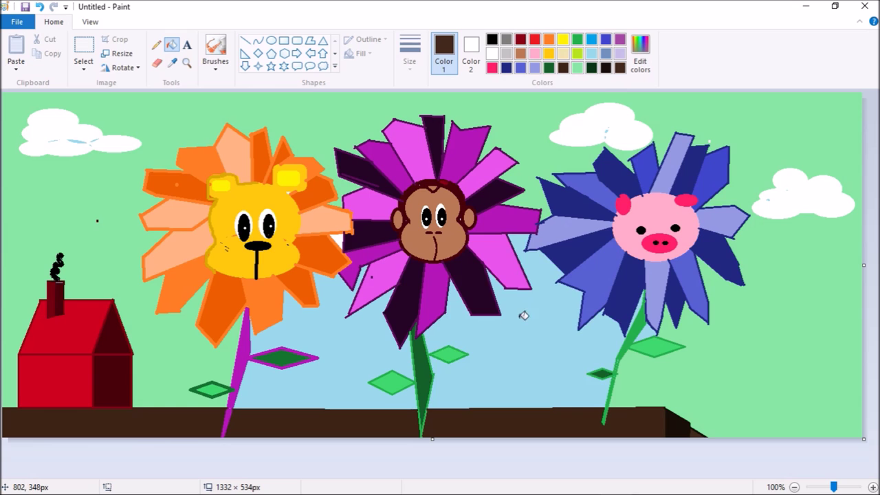
pyautogui.click(535, 285)
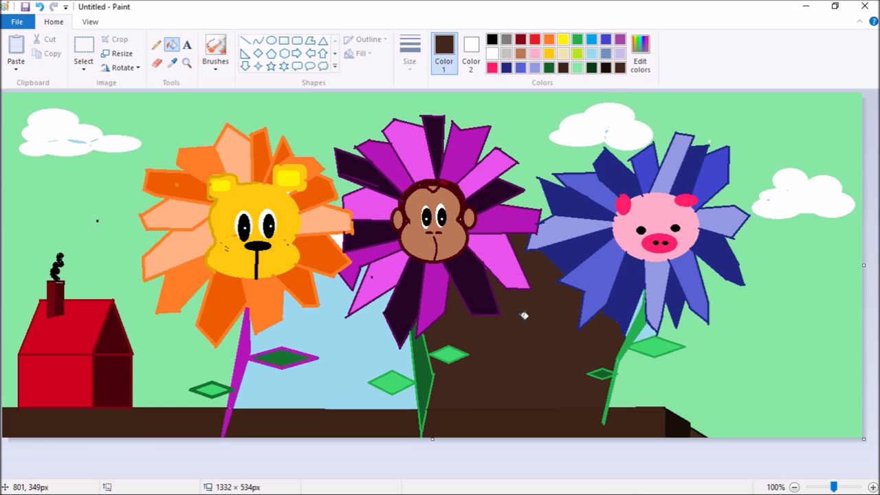
pyautogui.click(368, 358)
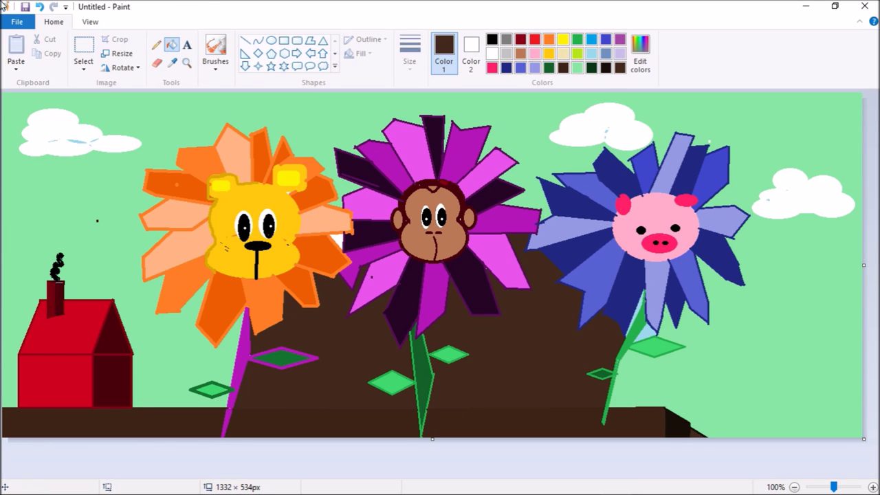
pyautogui.click(39, 6)
pyautogui.click(40, 6)
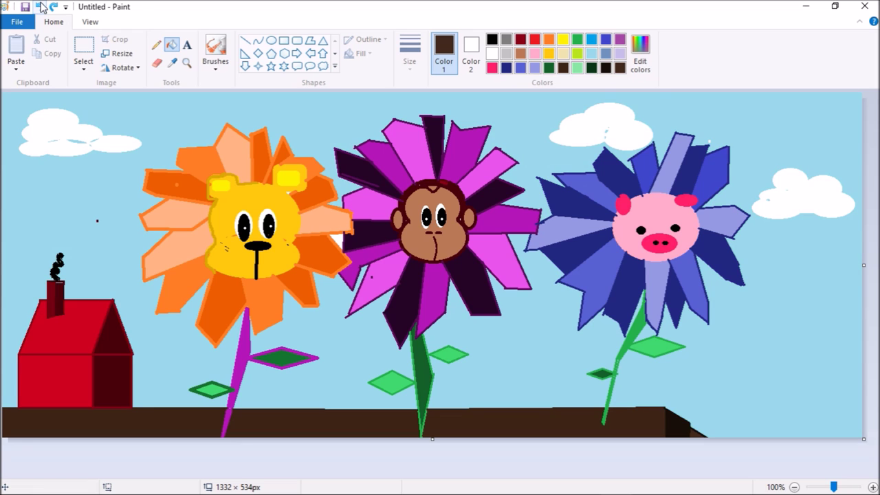
# Fill the sky and flower gaps dark blue, then undo it
pyautogui.click(608, 43)
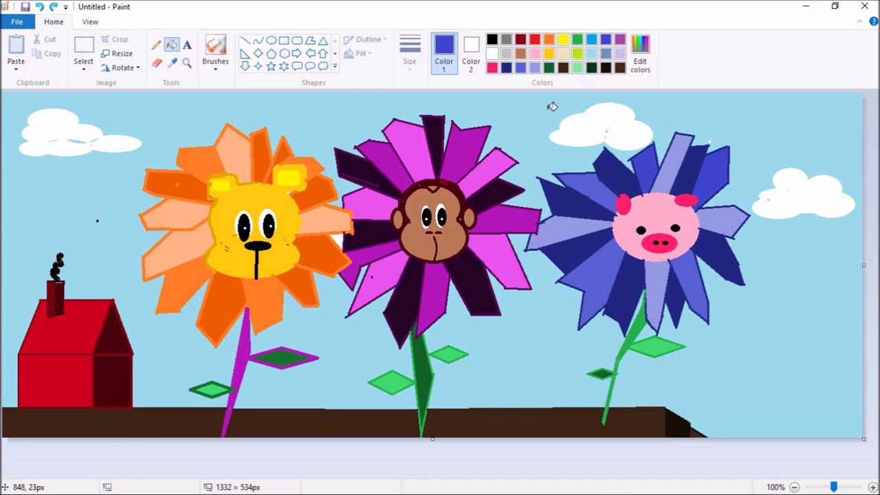
pyautogui.click(549, 110)
pyautogui.click(534, 311)
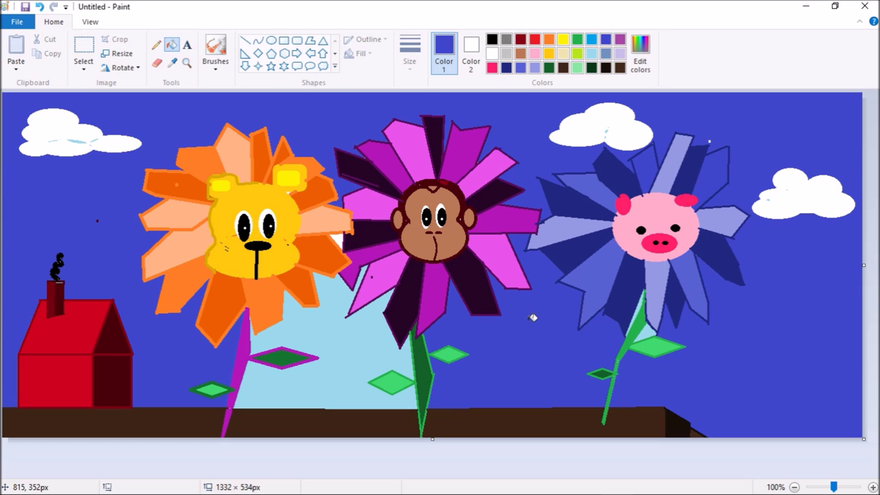
pyautogui.click(328, 350)
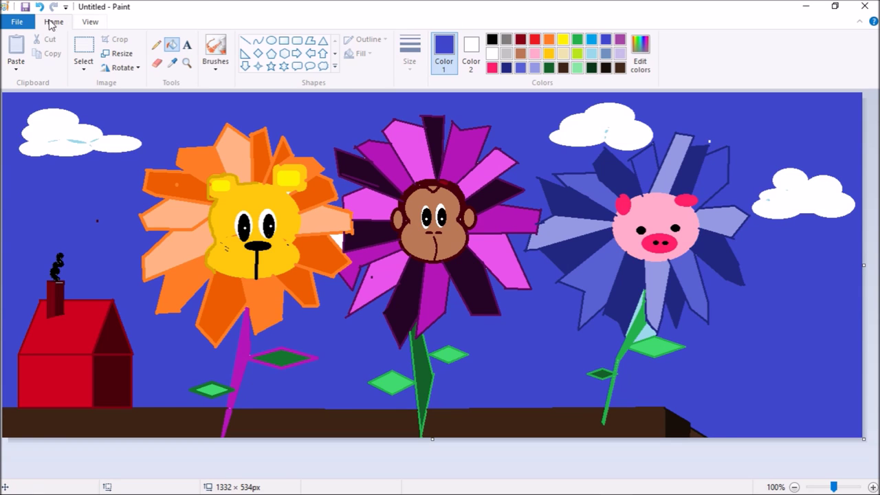
pyautogui.click(40, 6)
pyautogui.click(40, 6)
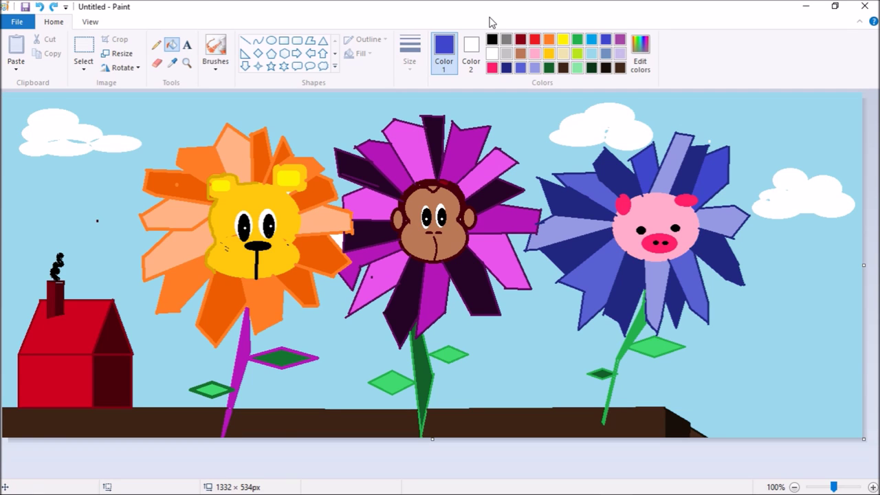
# Fill the sky pink, then dark brown, and undo the brown fill
pyautogui.click(536, 54)
pyautogui.click(528, 93)
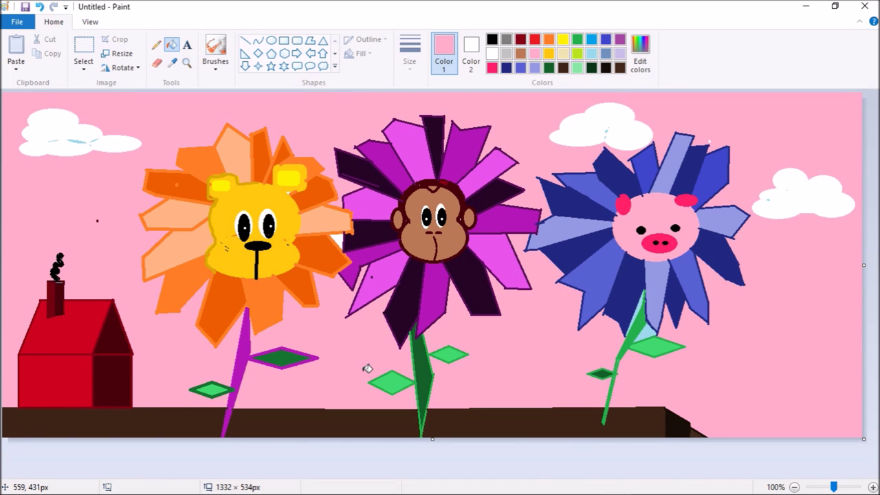
pyautogui.click(624, 74)
pyautogui.click(554, 122)
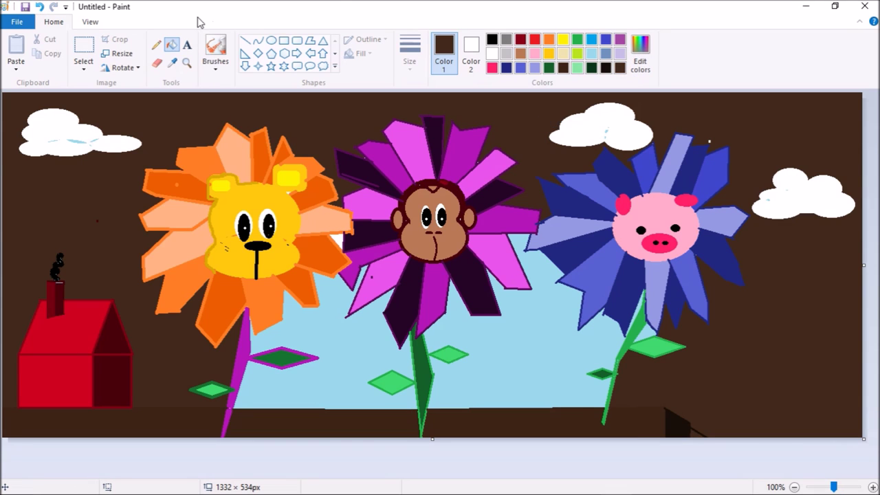
pyautogui.click(39, 7)
# Fill the sky and the gaps between the flowers black
pyautogui.click(491, 42)
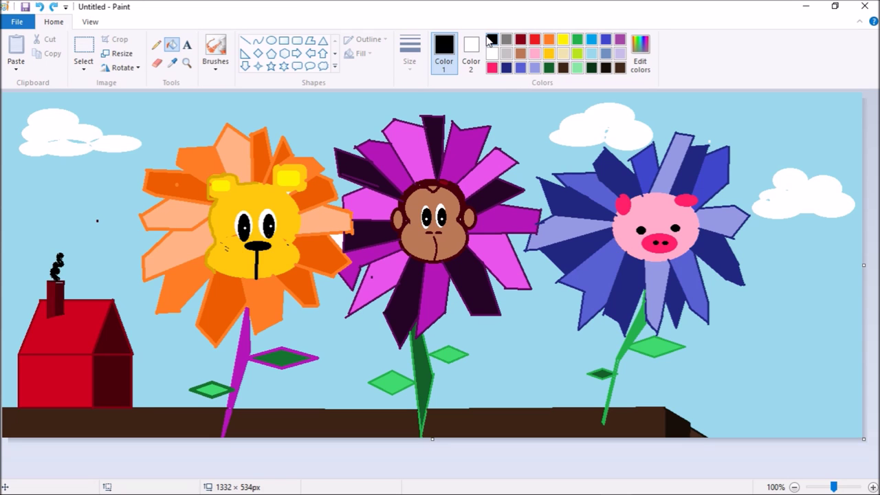
pyautogui.click(510, 110)
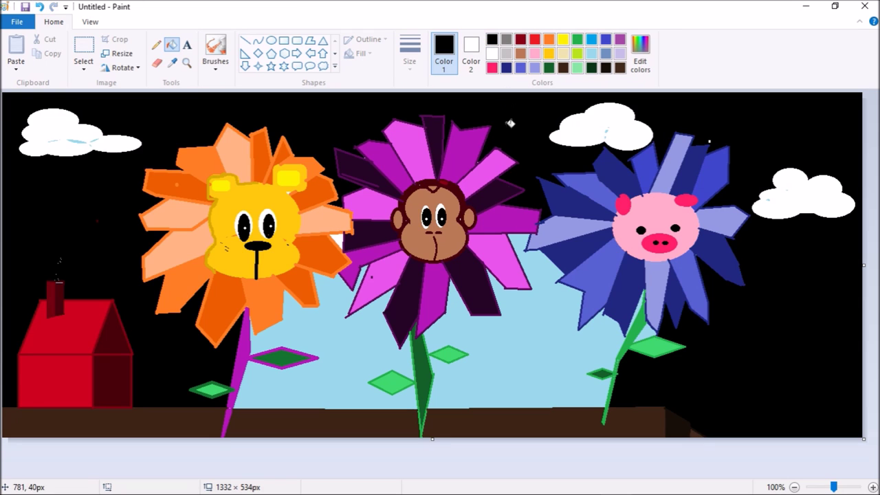
pyautogui.click(529, 325)
pyautogui.click(372, 335)
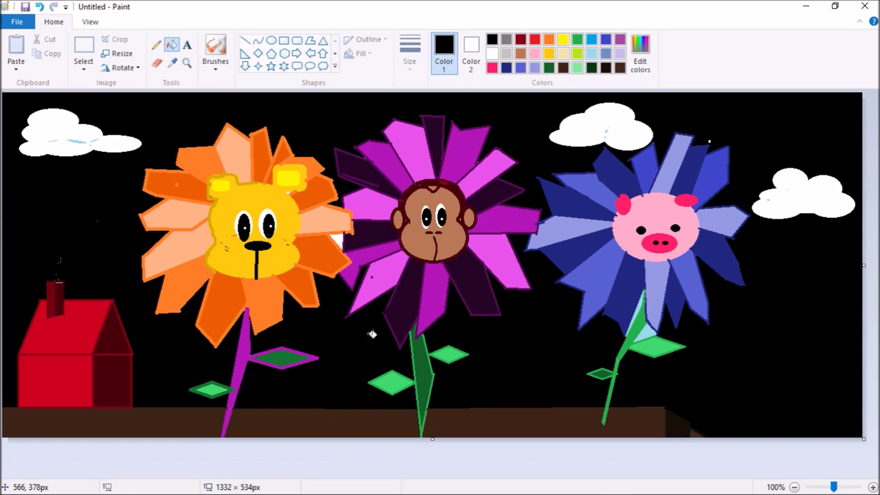
# Undo the black fill between the lion and monkey flowers, restoring light blue there
pyautogui.click(40, 7)
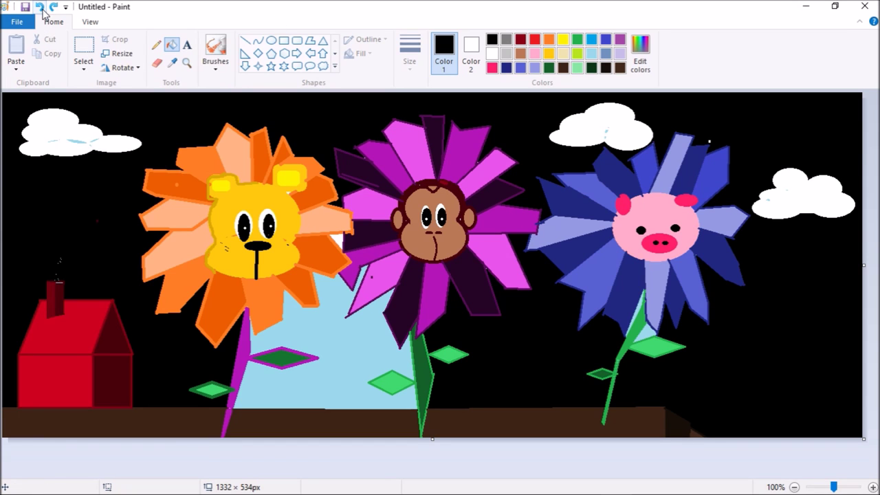